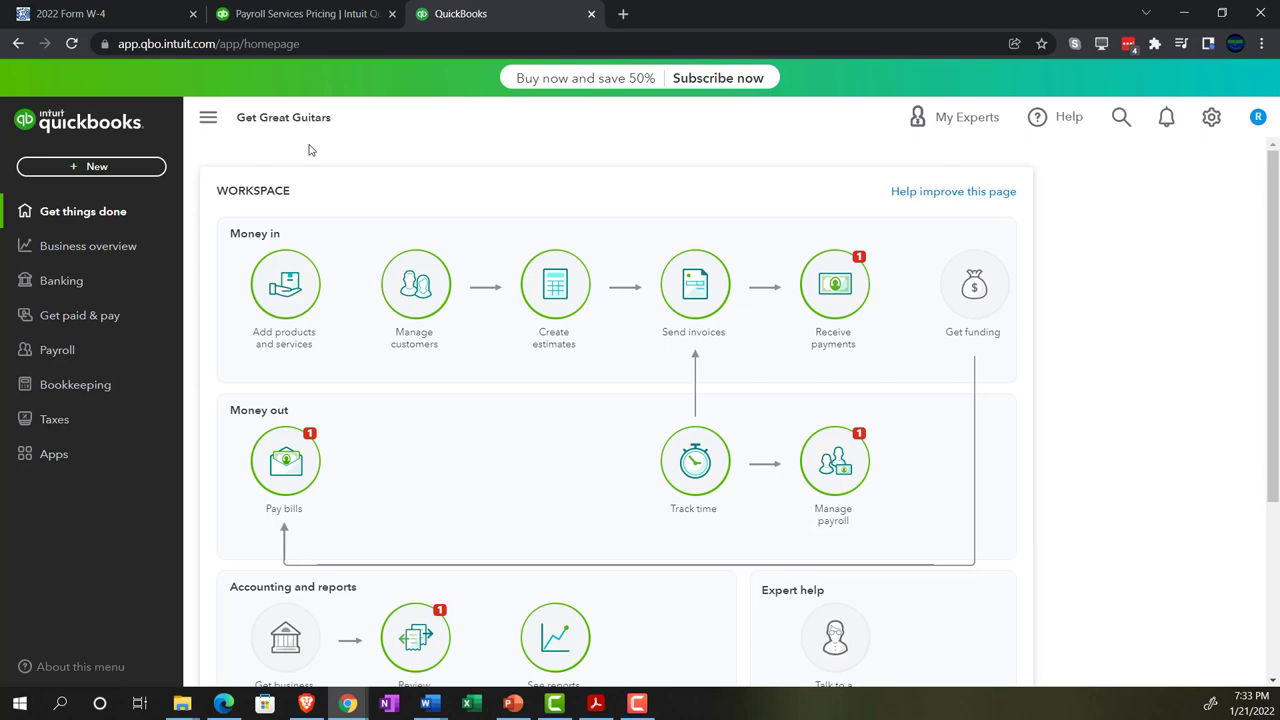
Step: Zoom Chrome to 125%, then bring up the Sample Company's Chart of Accounts in Edge
key("ctrl+plus")
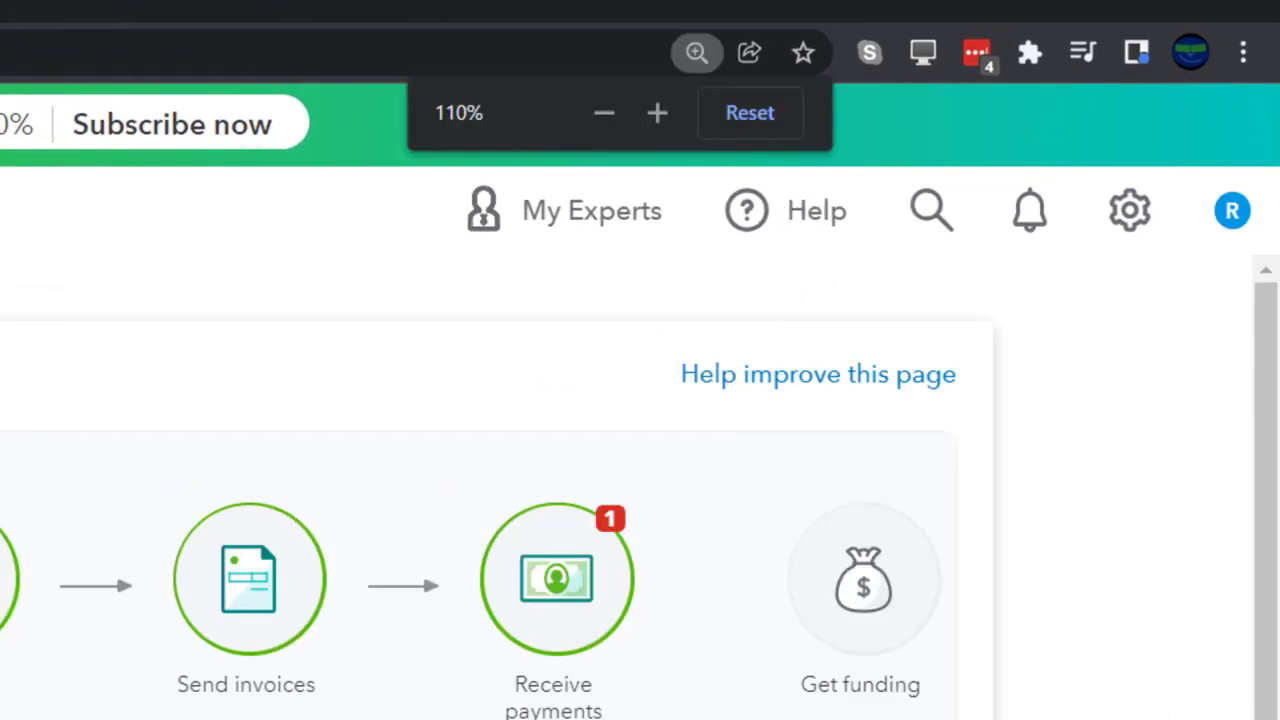
key("ctrl+plus")
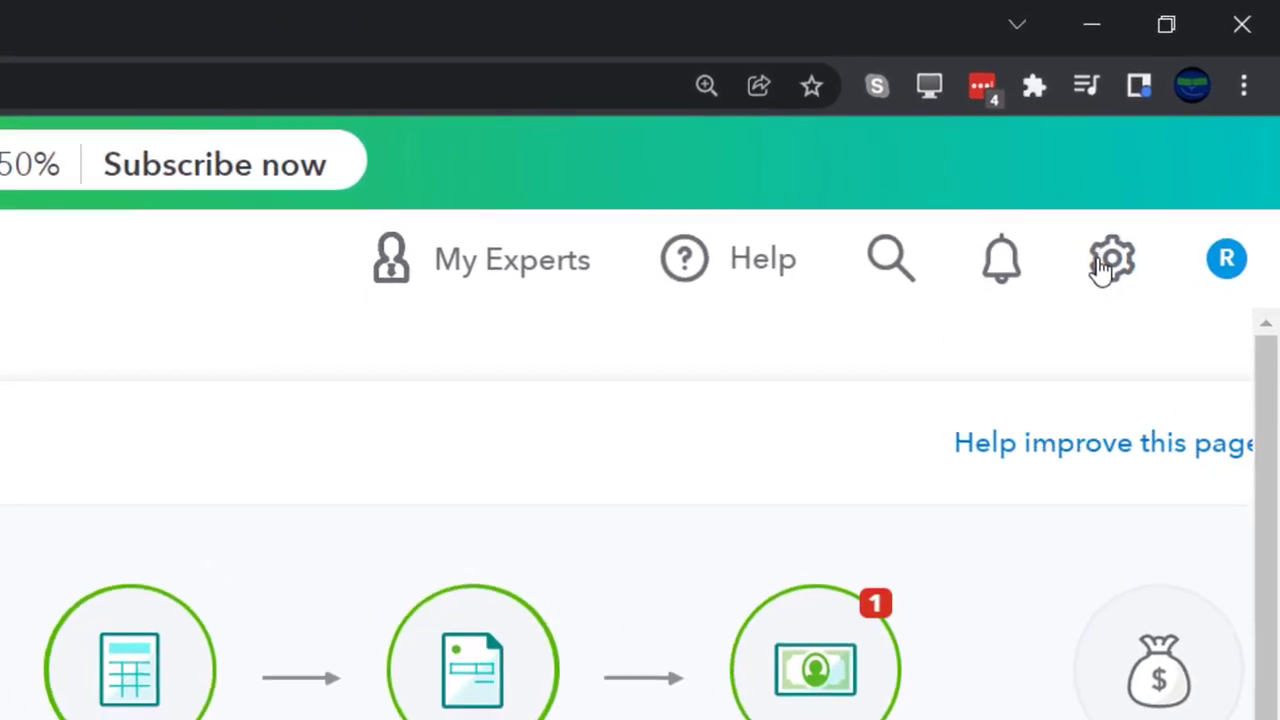
left_click(1110, 262)
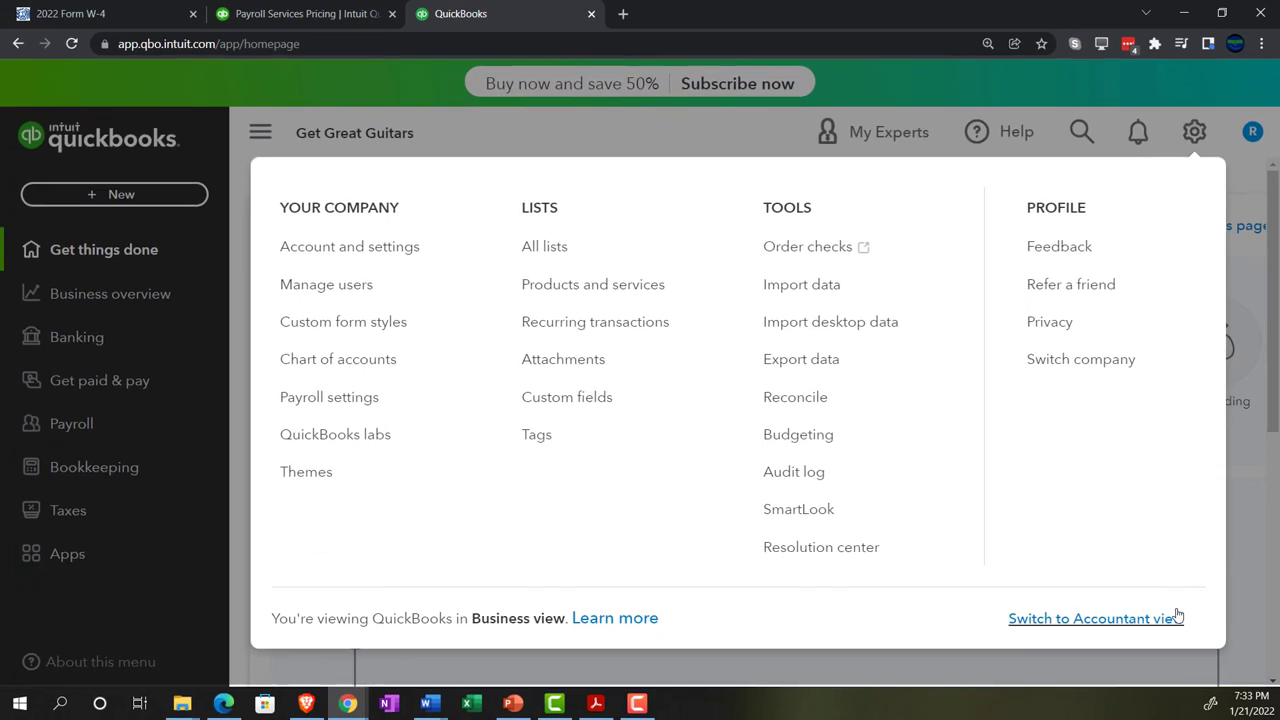
left_click(1240, 580)
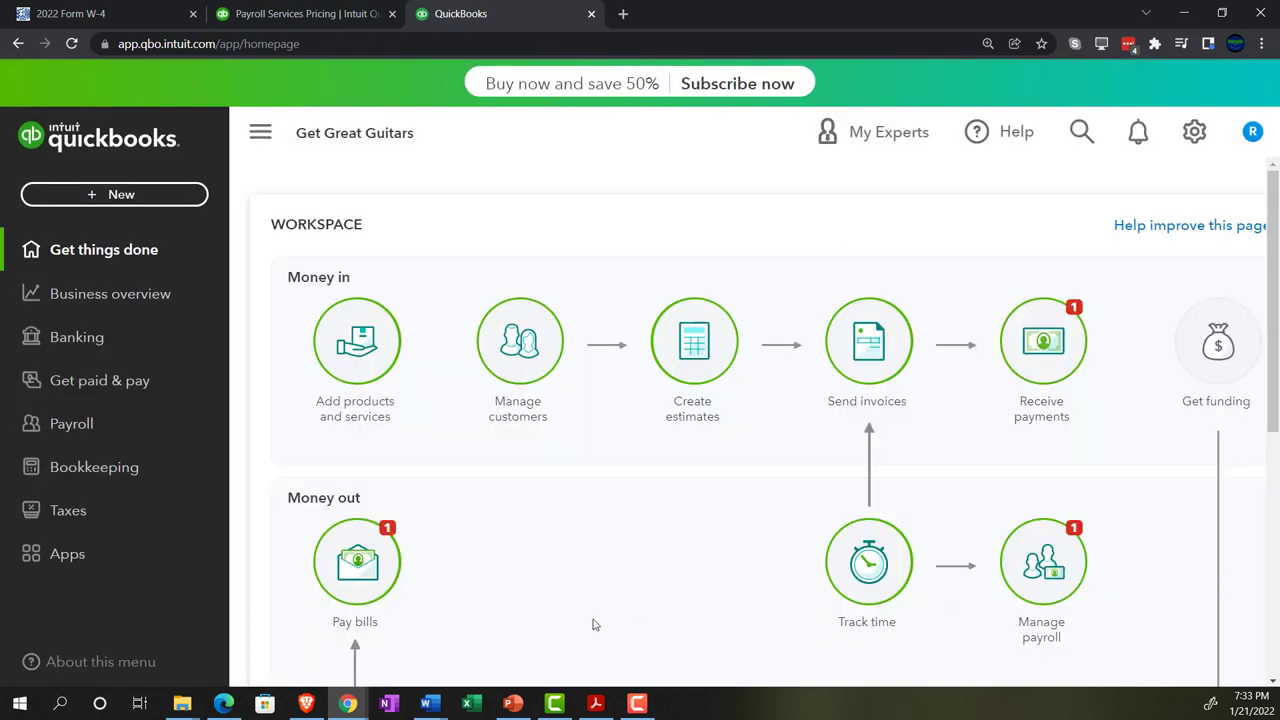
left_click(224, 704)
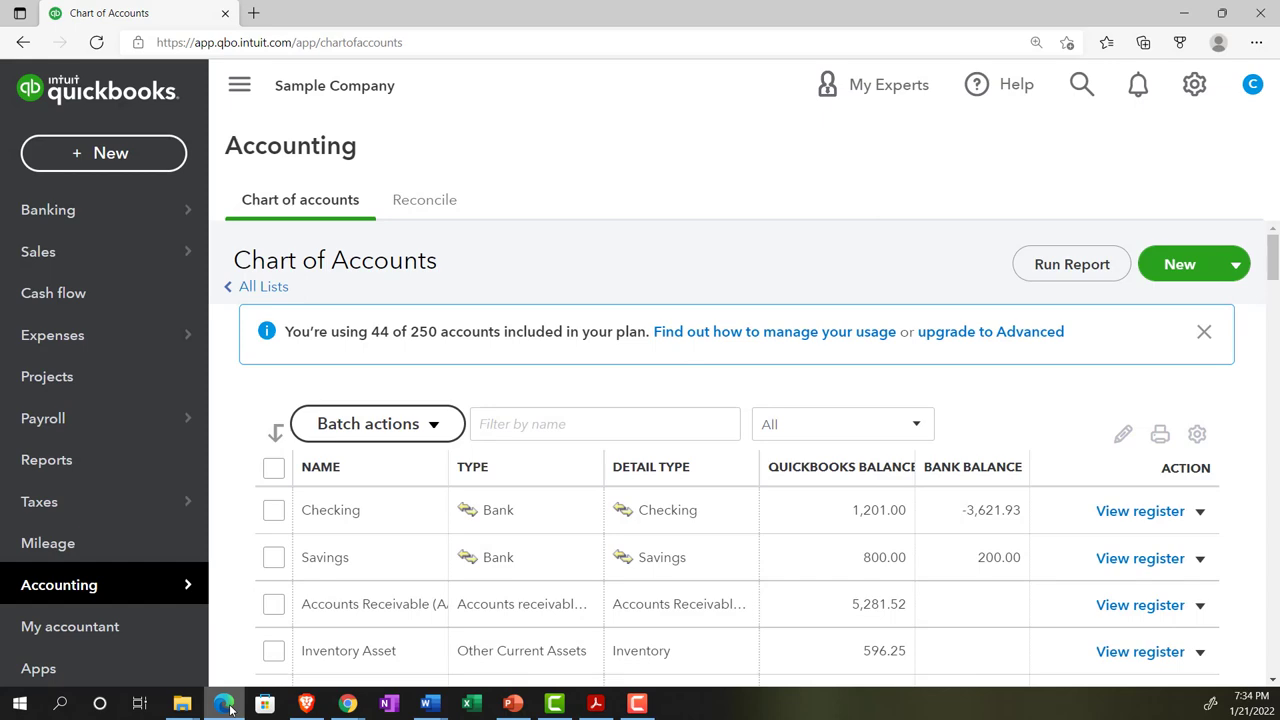
Step: Hide the Edge sample company window to get back to the Get Great Guitars homepage
left_click(224, 704)
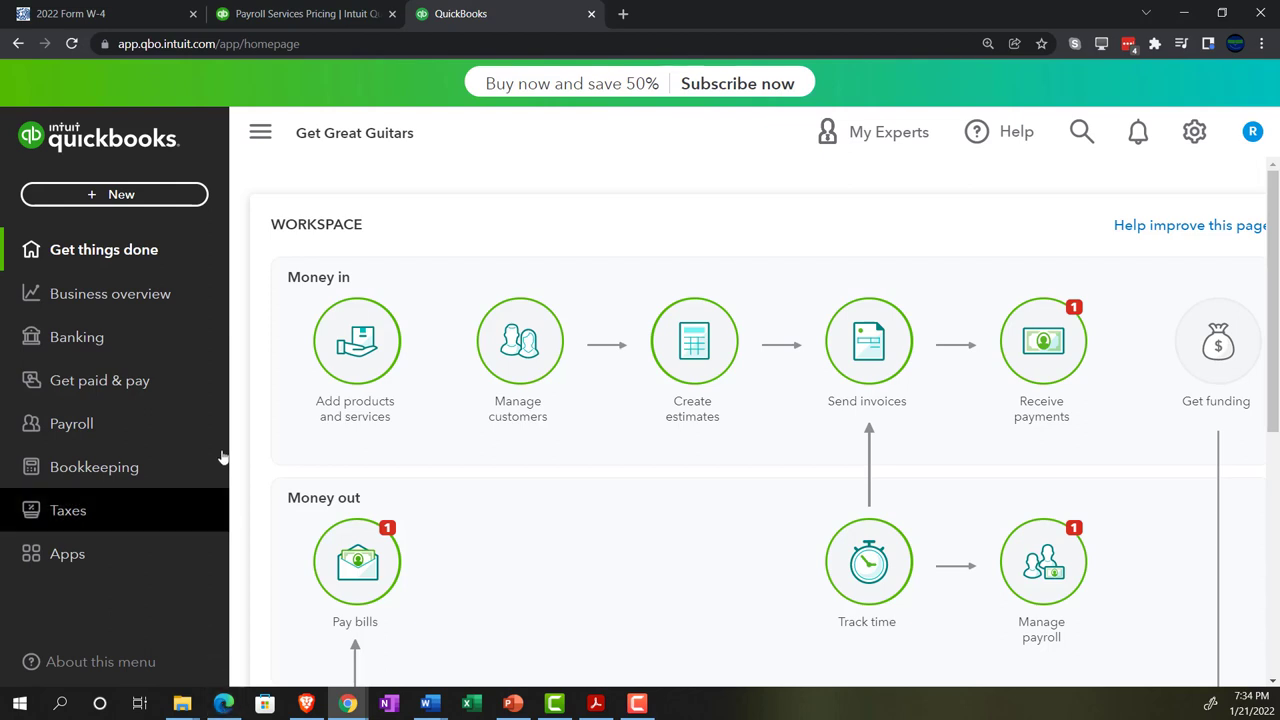
left_click(300, 14)
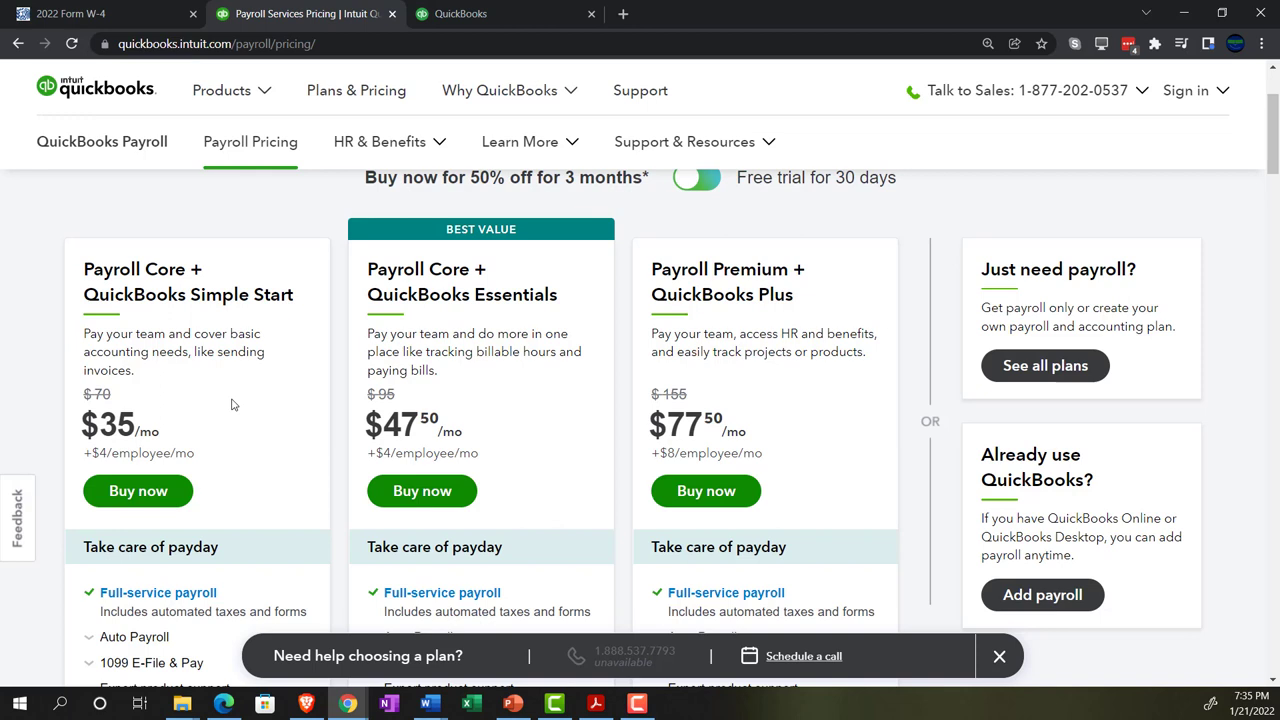
scroll(231, 404, "down", 2)
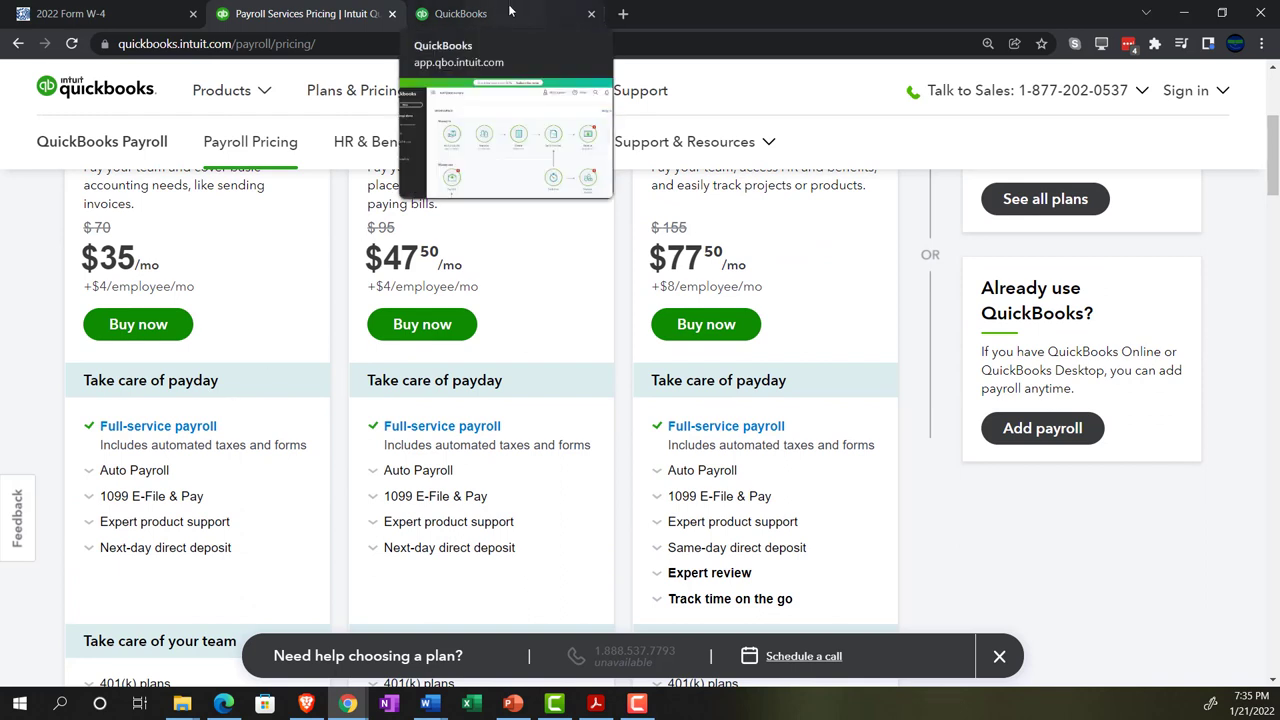
left_click(510, 10)
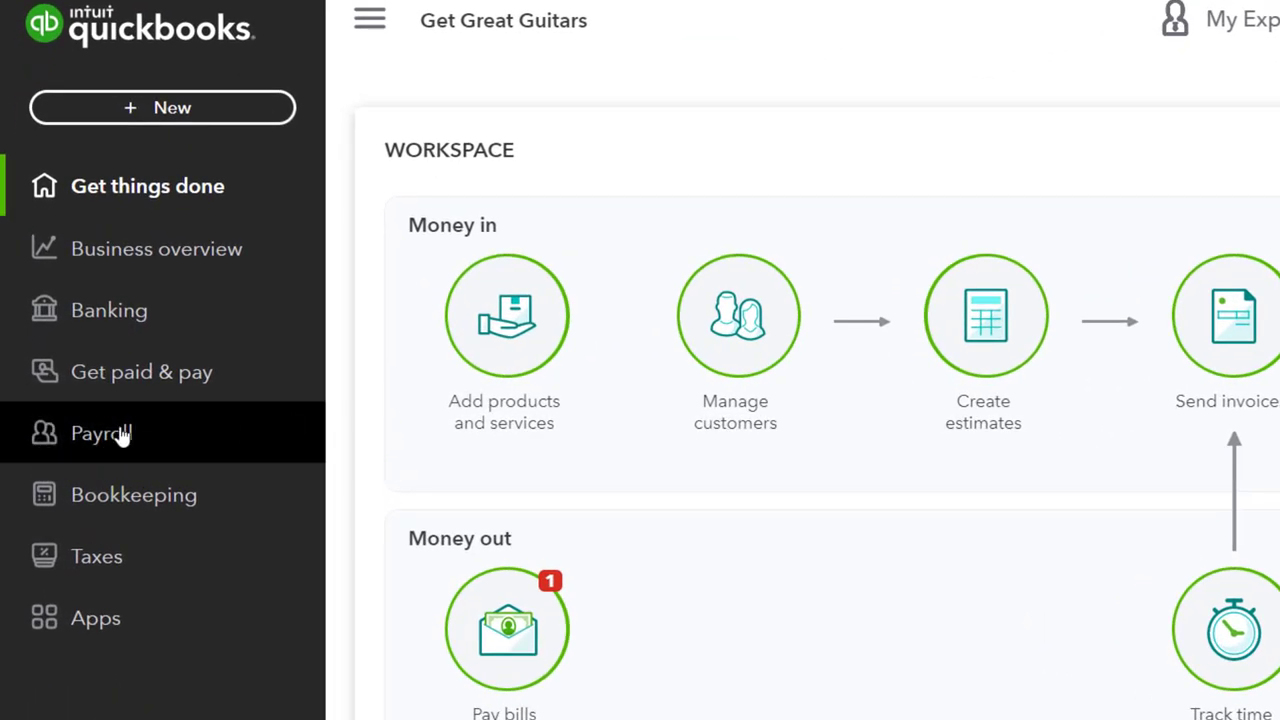
Step: Open Payroll, check the sample company's Employees list, then return to Get Great Guitars' Employees page
left_click(120, 436)
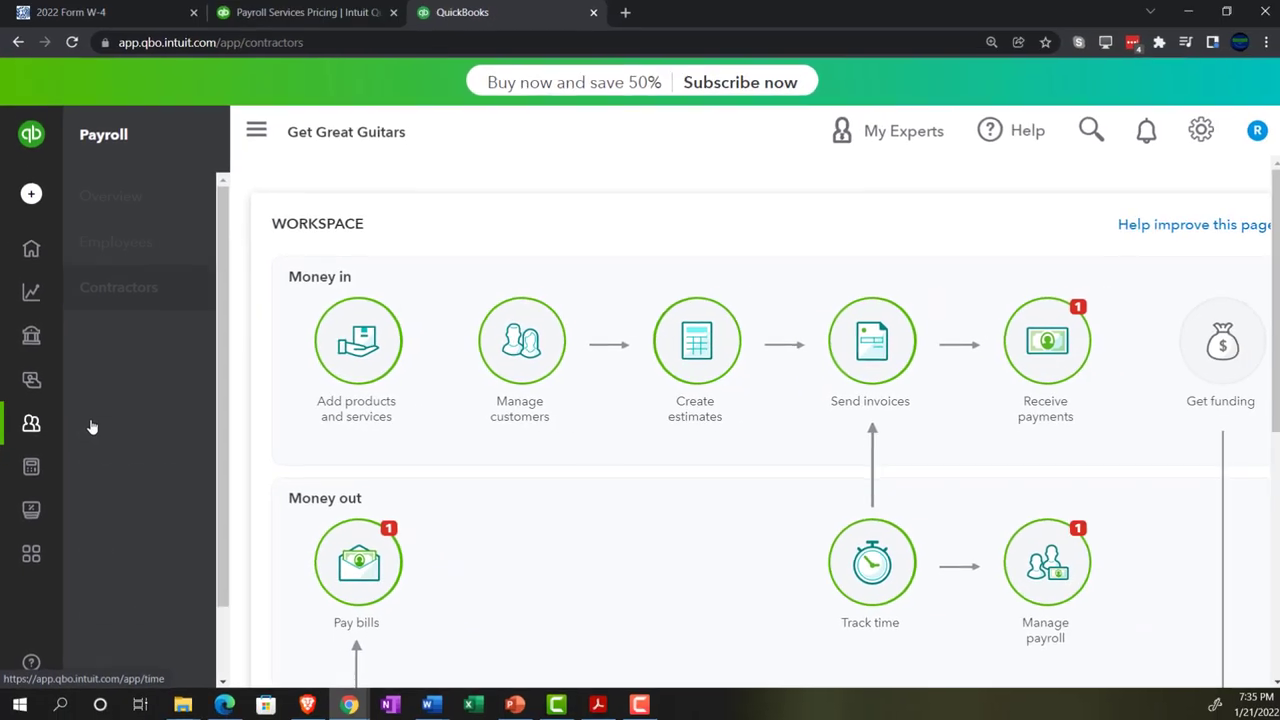
left_click(224, 703)
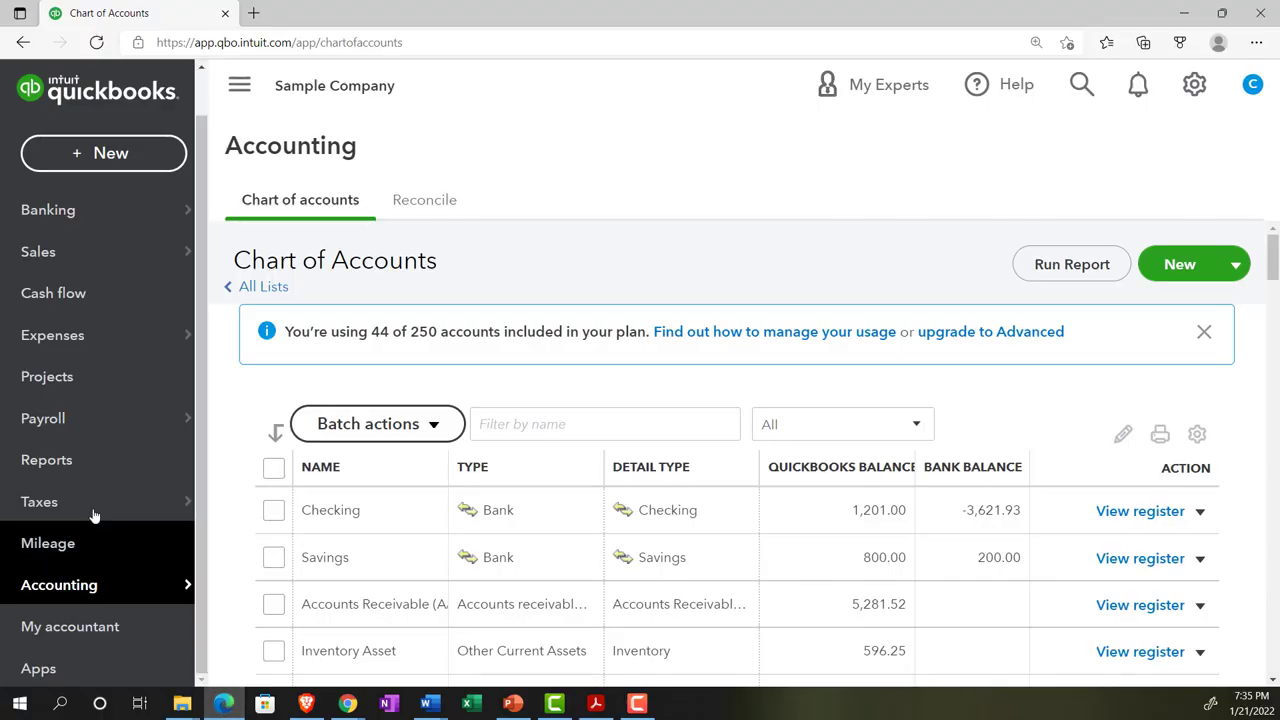
left_click(57, 437)
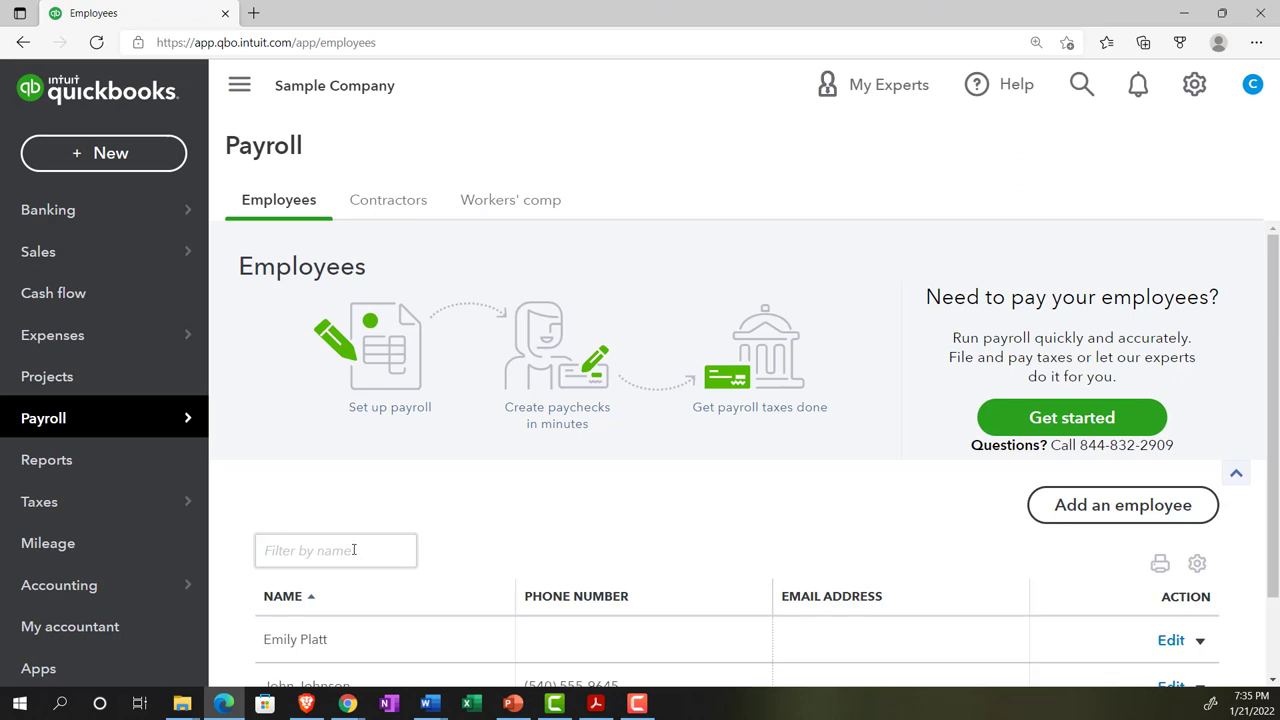
mouse_move(348, 703)
left_click(323, 670)
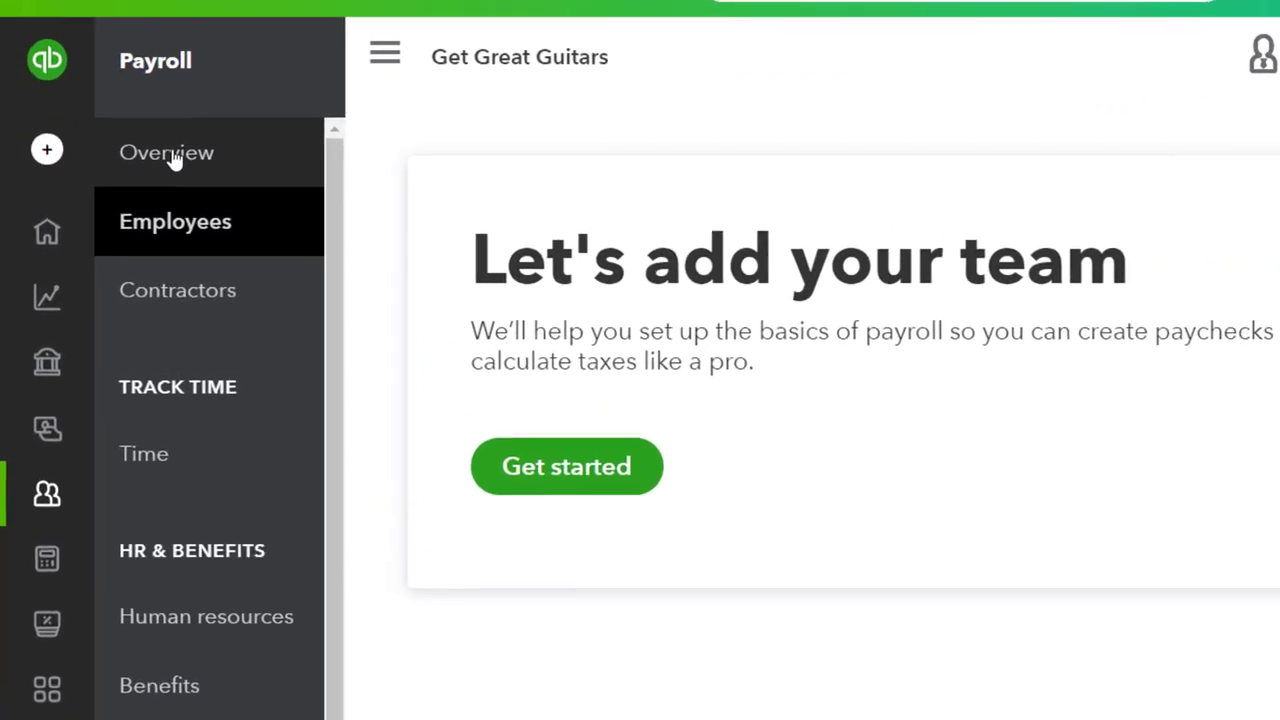
Step: Open the Payroll Overview page to see the Welcome to QuickBooks Payroll prompt
left_click(178, 155)
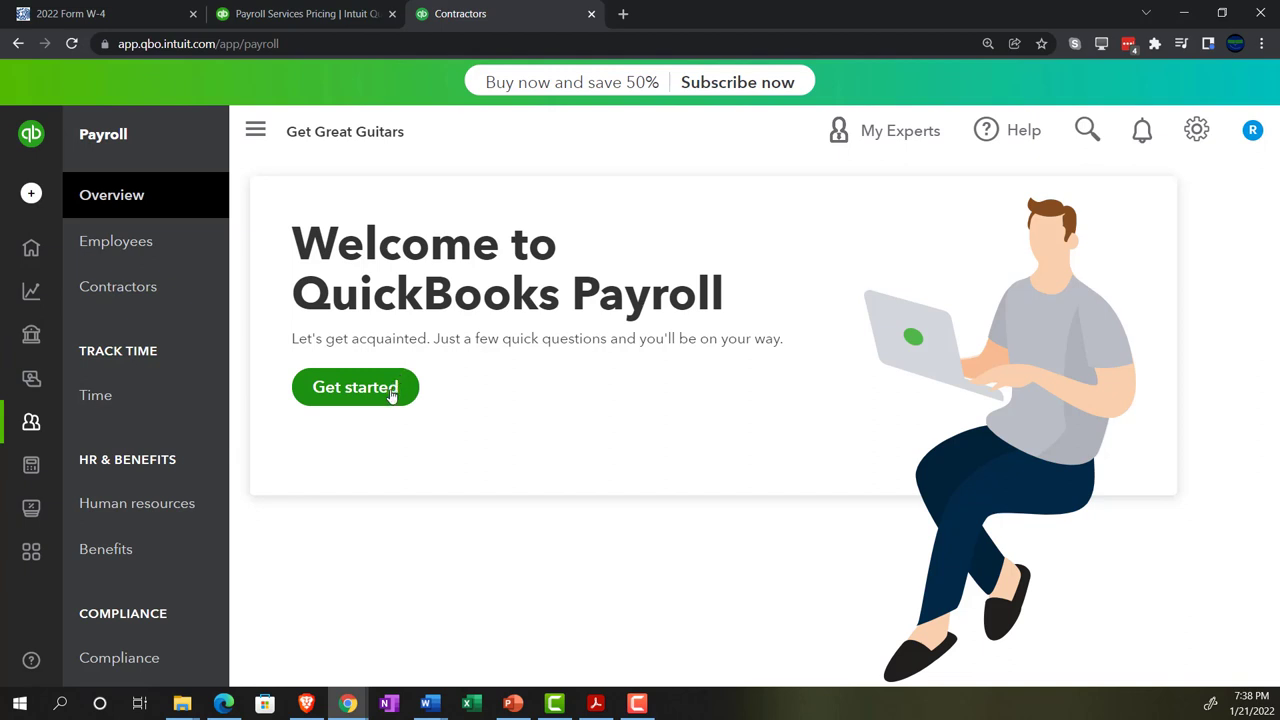
Step: Start payroll setup and answer No to having paid employees in 2022
left_click(390, 396)
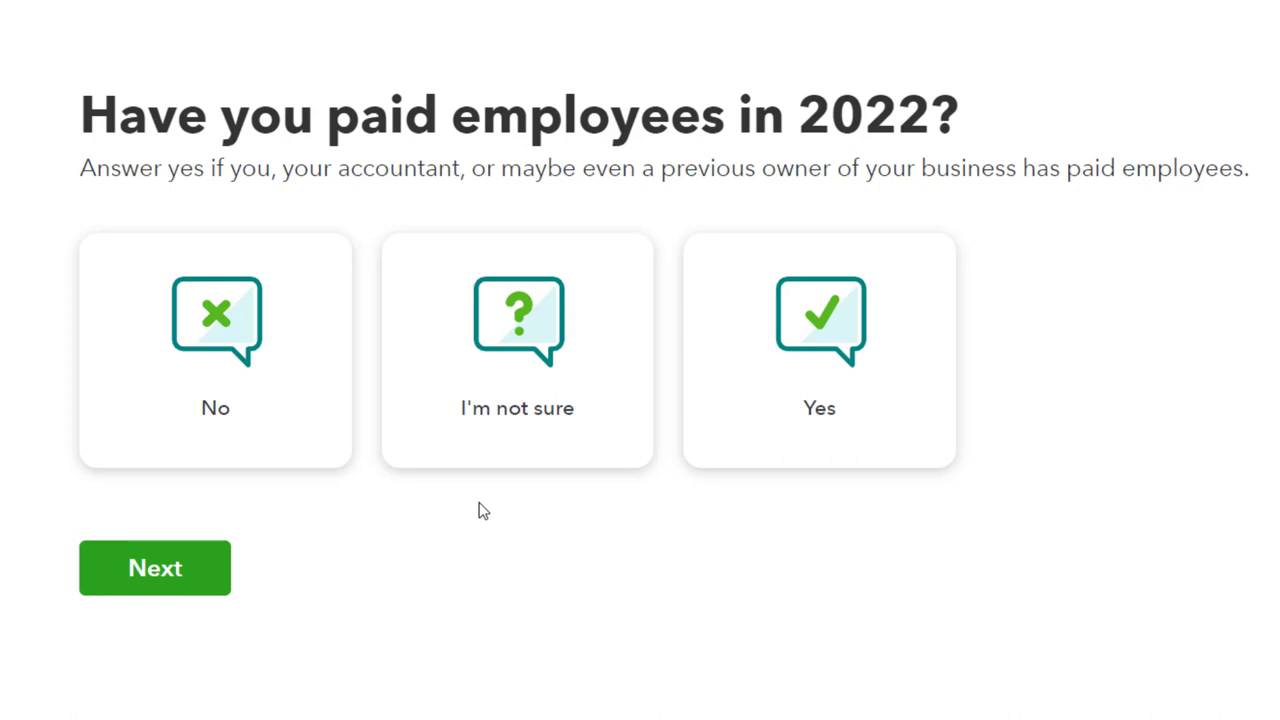
left_click(305, 450)
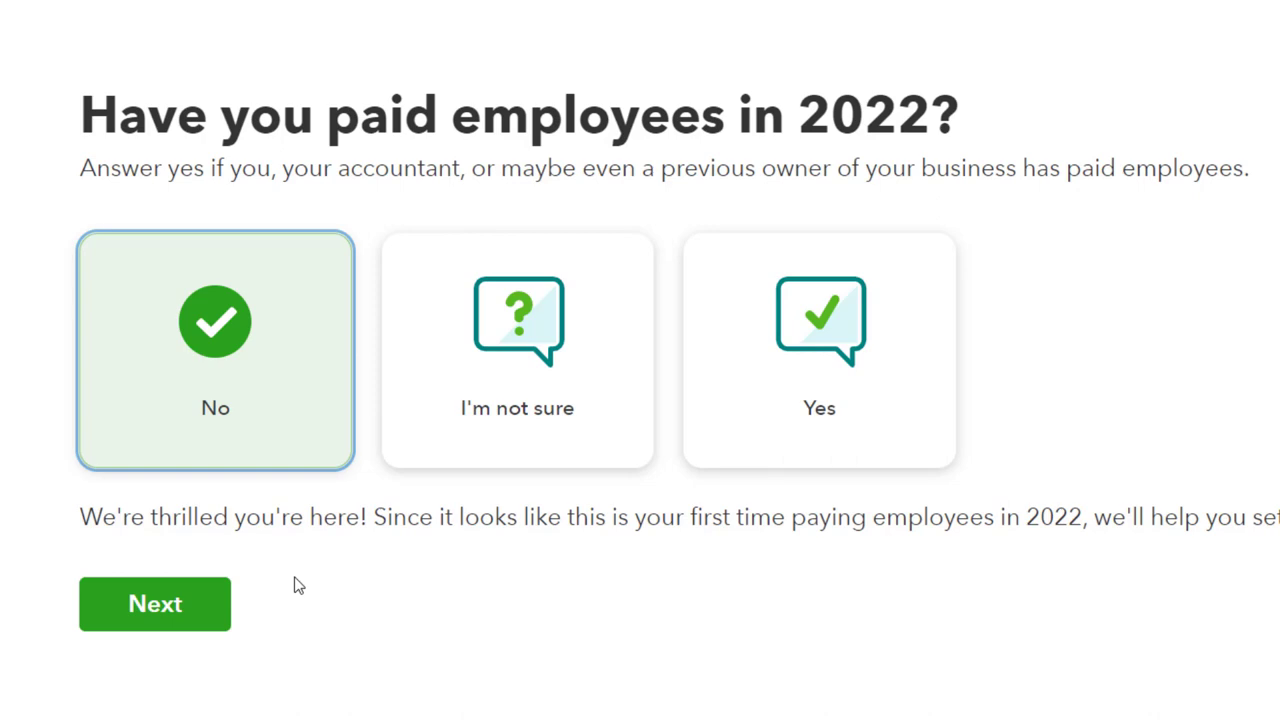
left_click(166, 617)
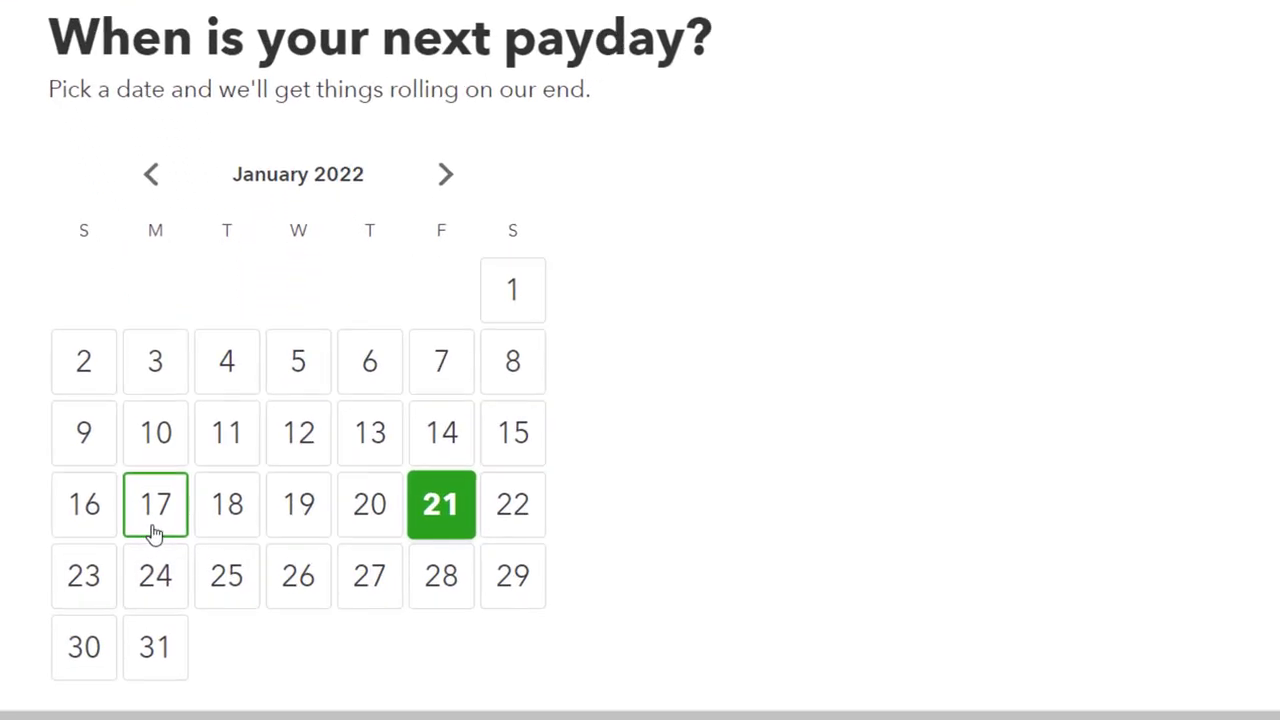
Step: Set the next payday to January 31, 2022 and continue
left_click(157, 651)
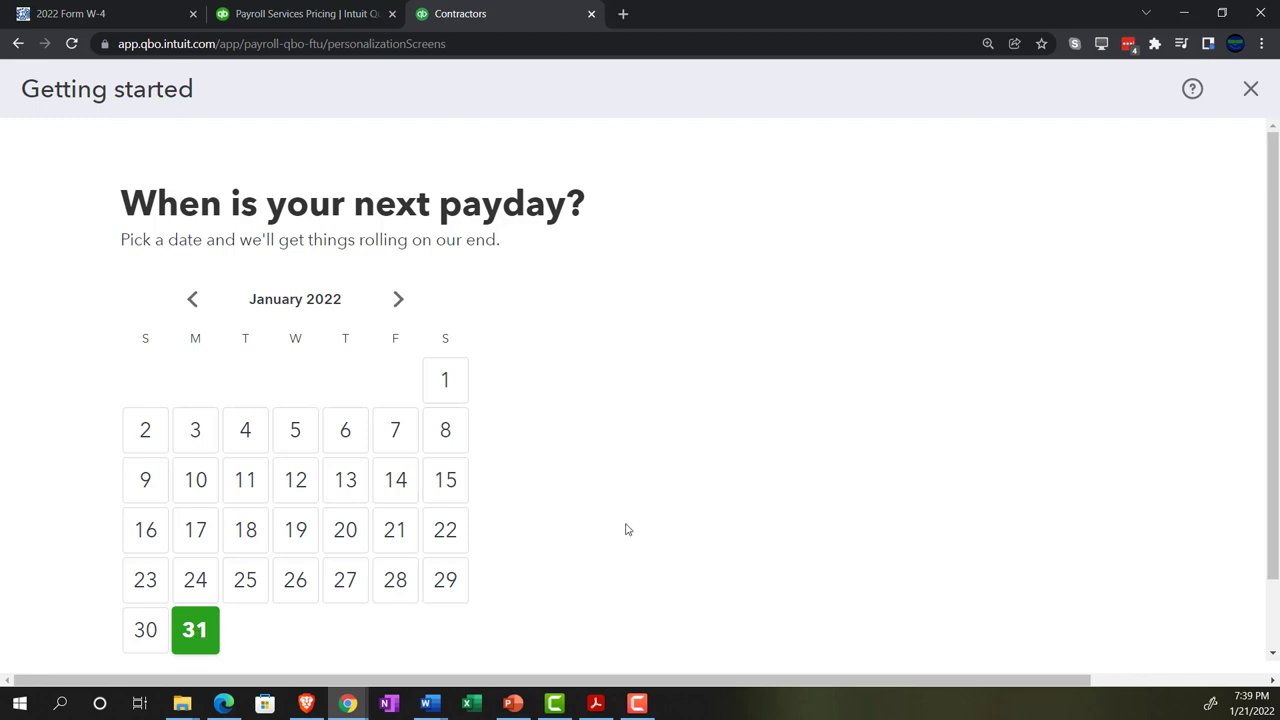
scroll(626, 529, "down", 2)
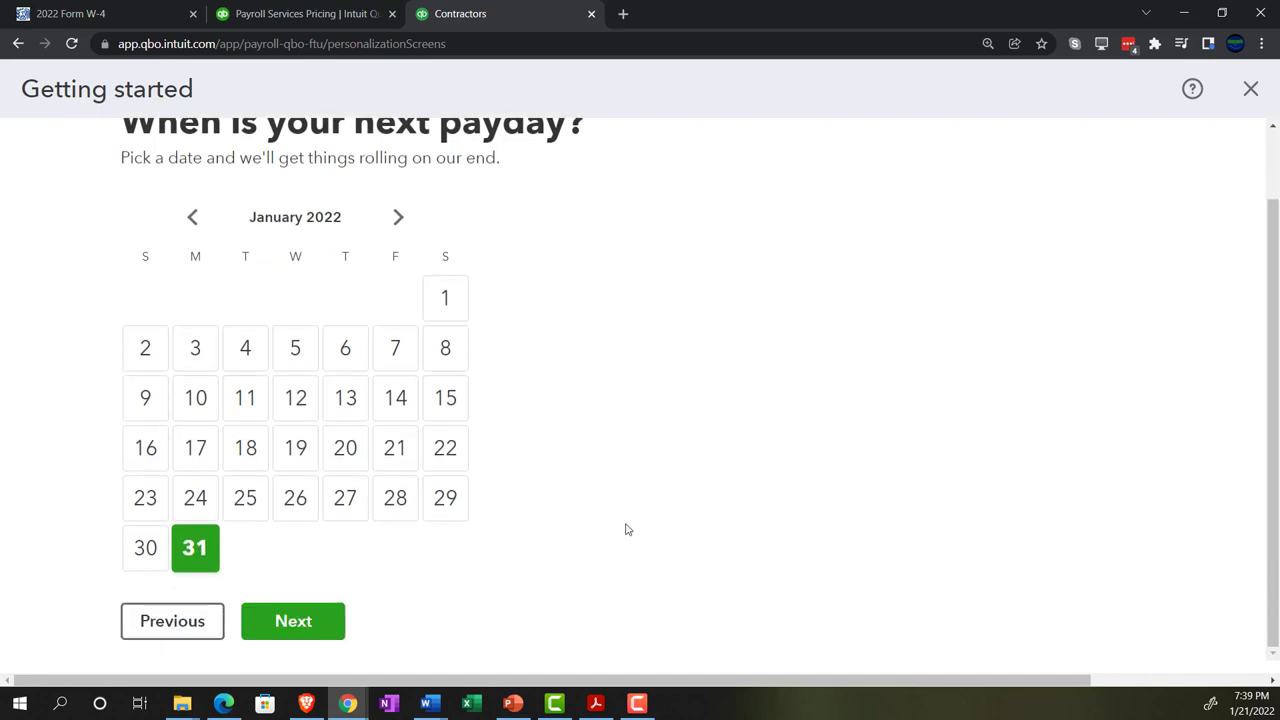
left_click(324, 621)
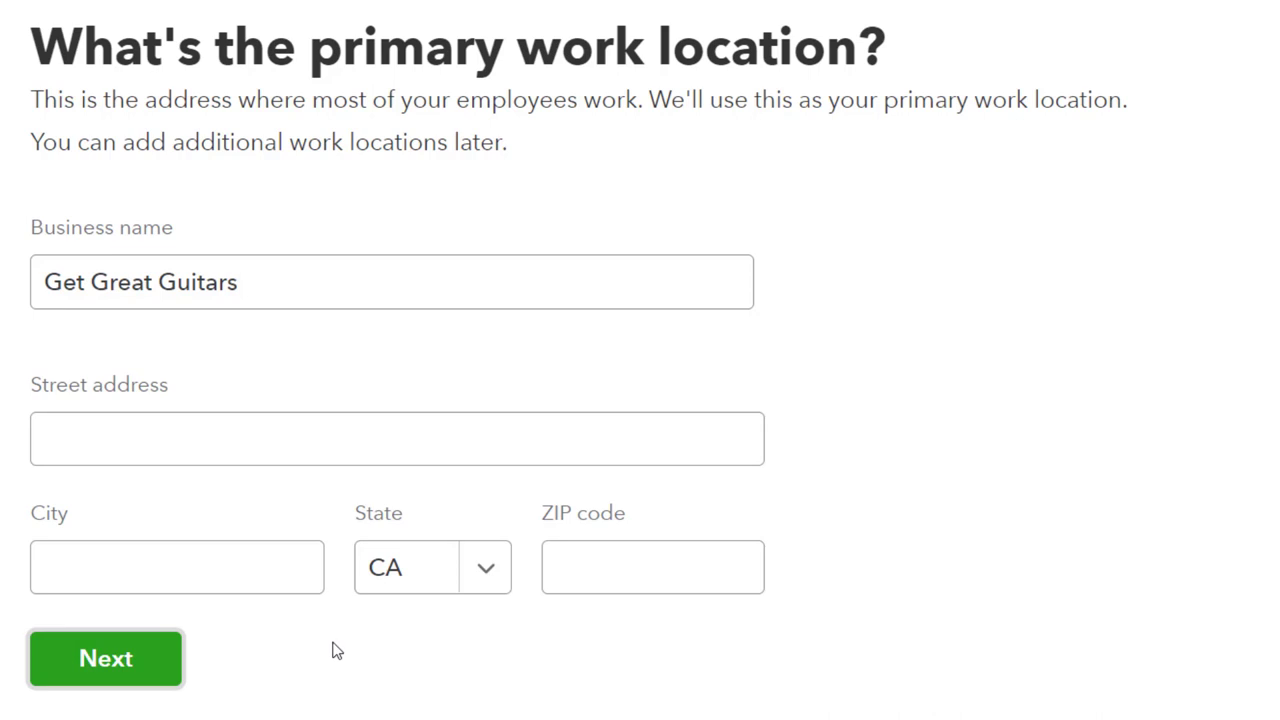
left_click(338, 658)
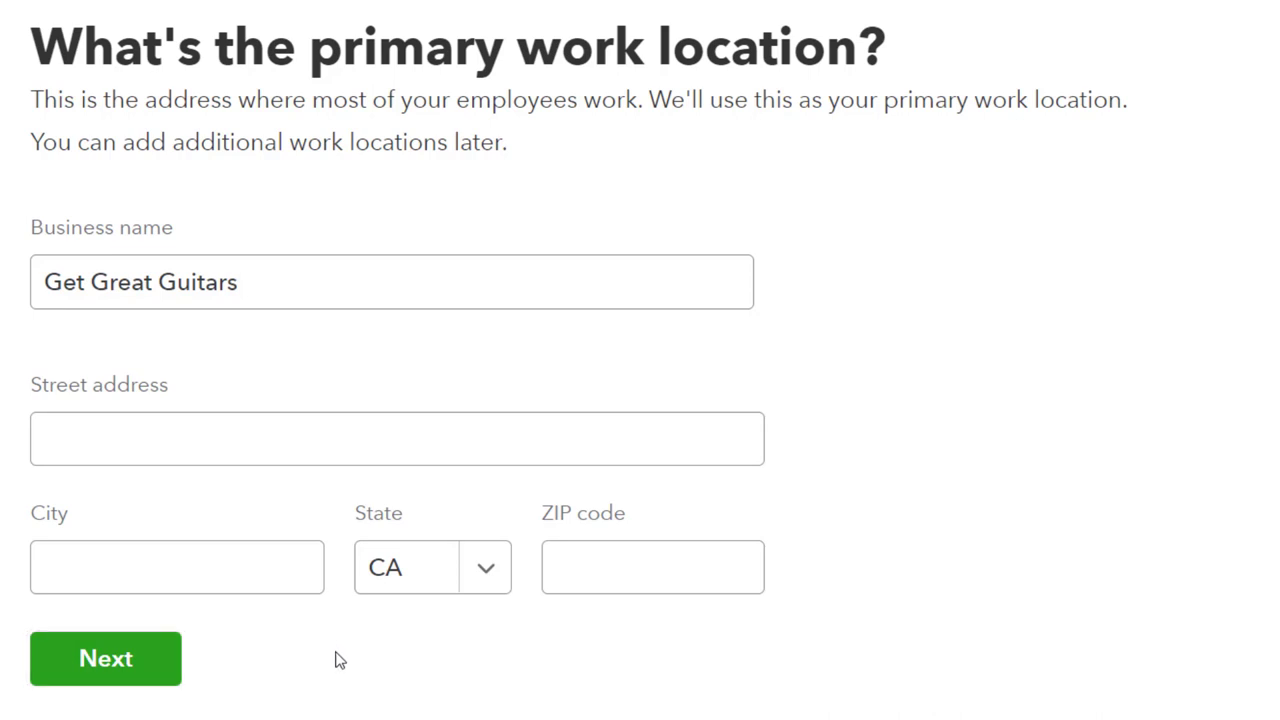
left_click(86, 437)
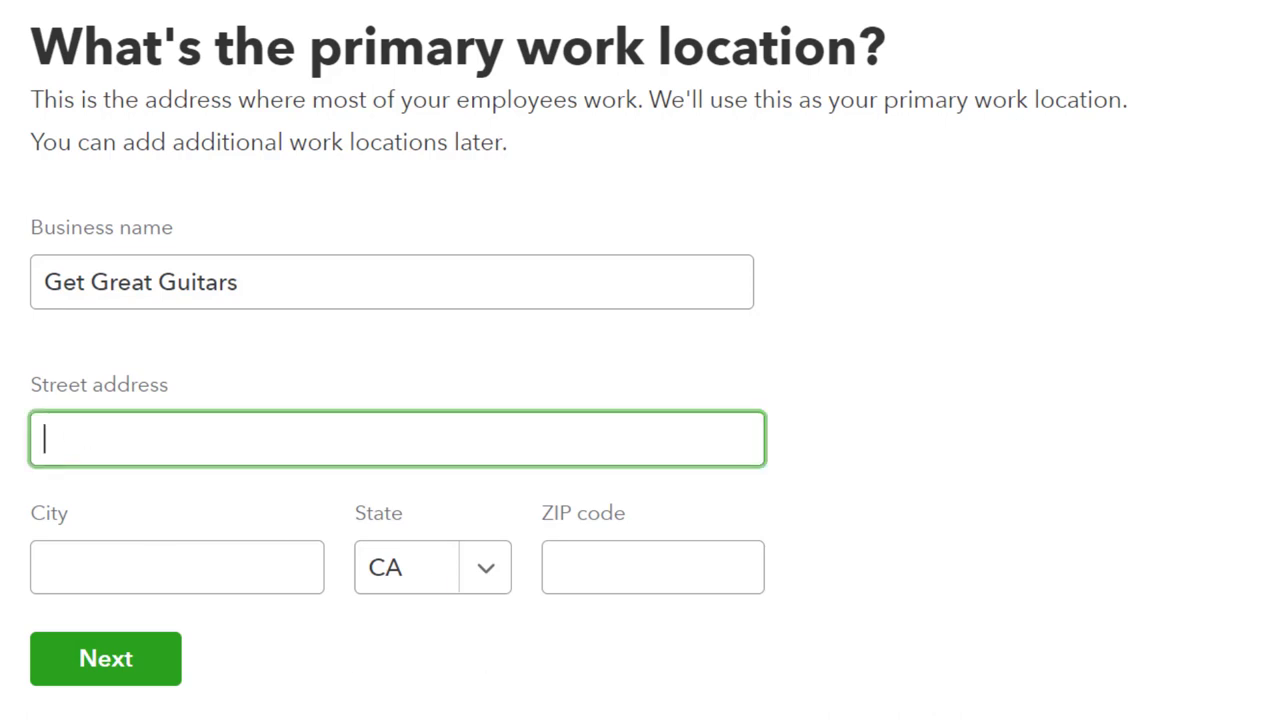
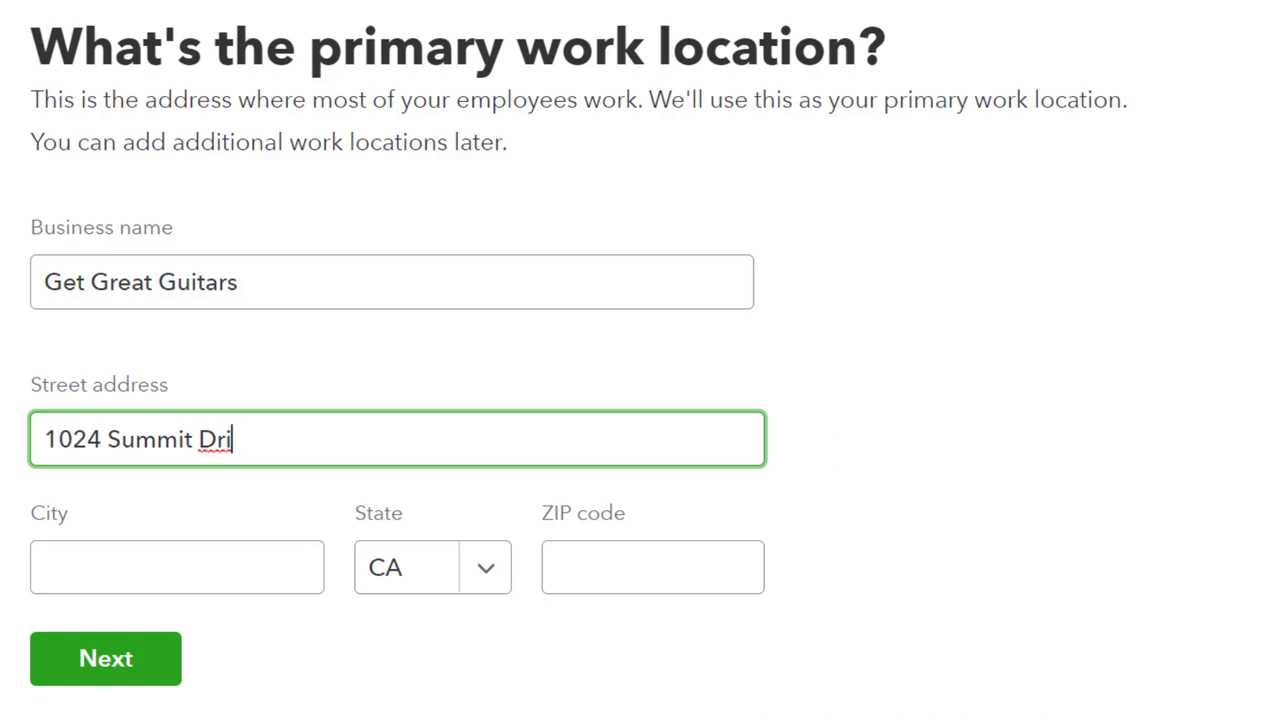
type(",")
key("BackSpace")
key("BackSpace")
key("Tab")
type("Beverl")
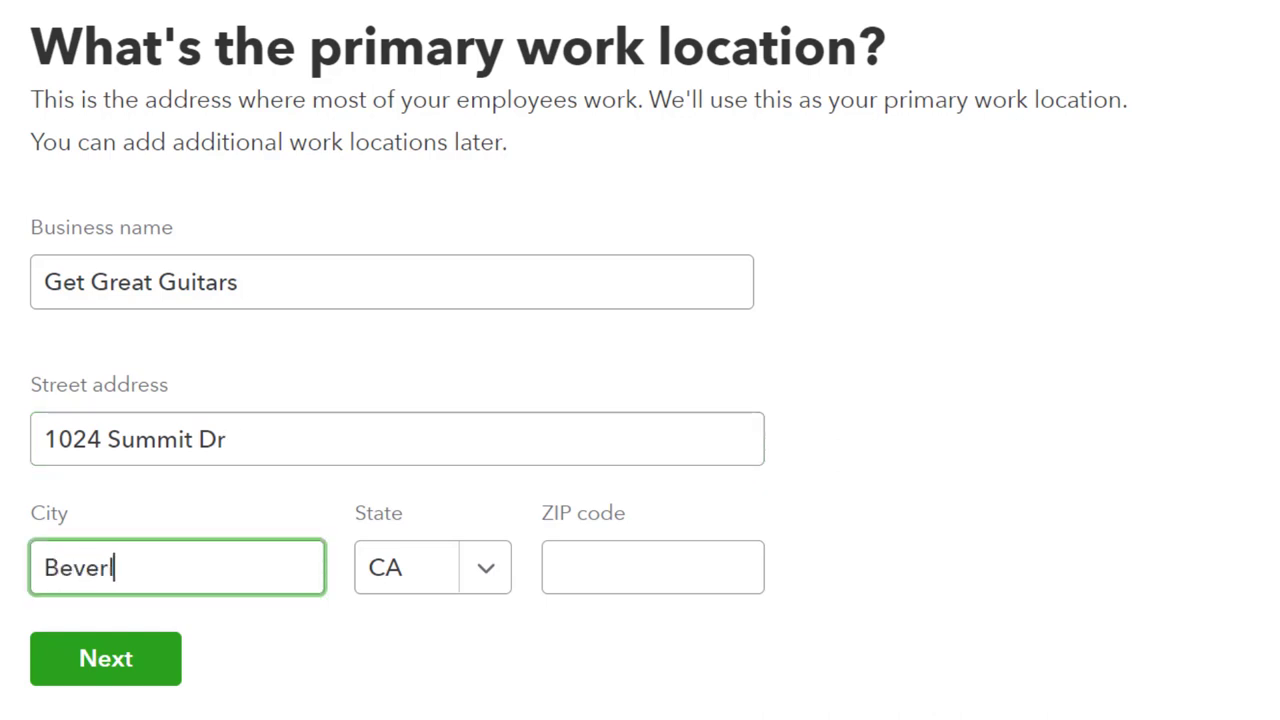
type("y Hills")
key("Tab")
key("Tab")
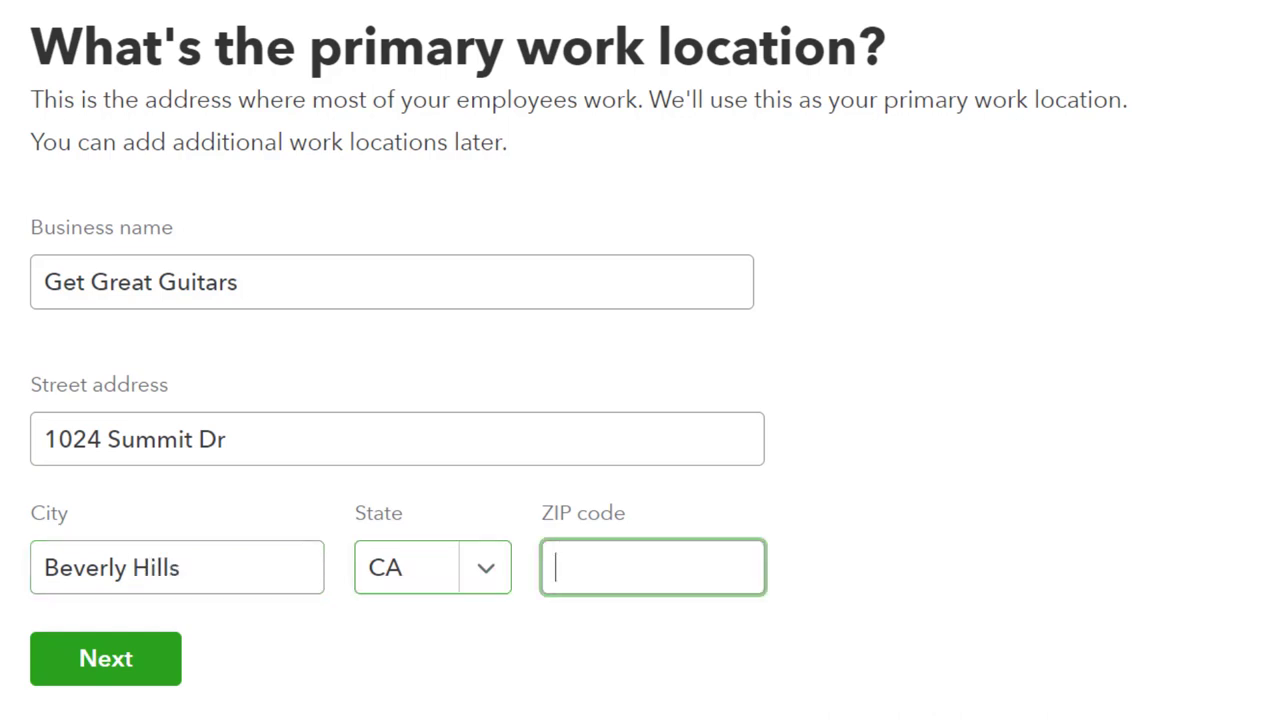
type("90210")
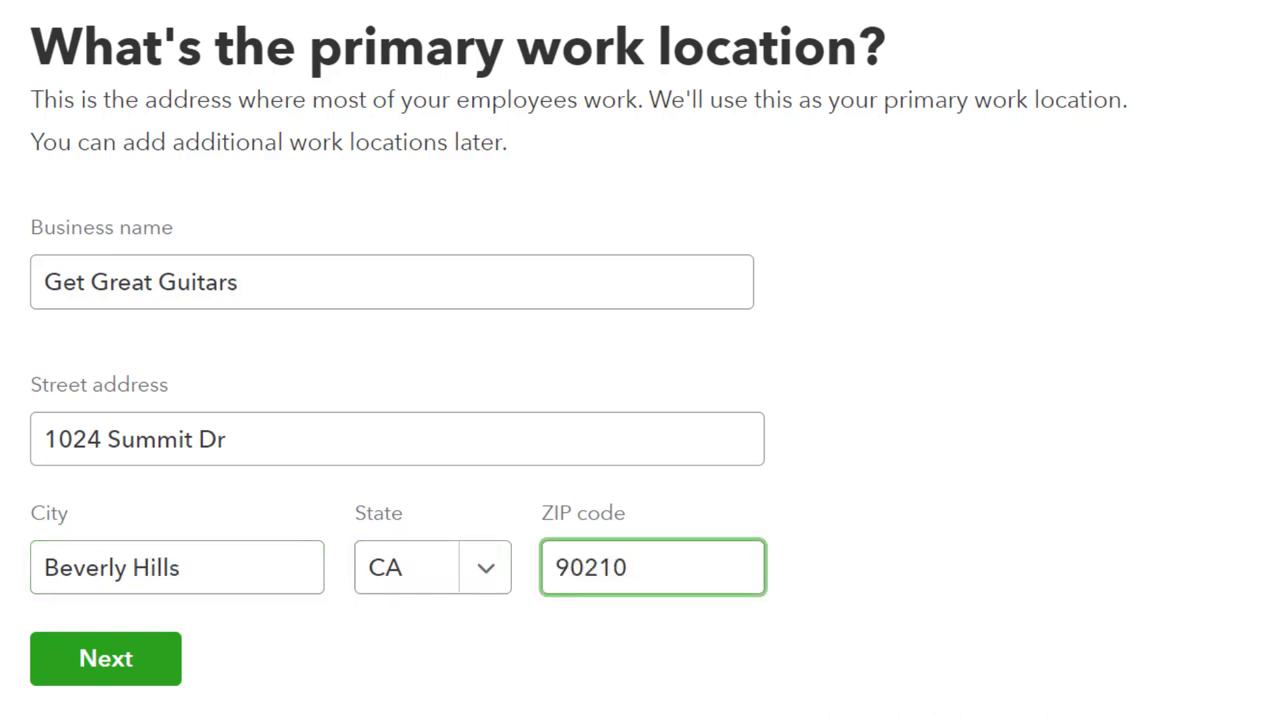
key("Tab")
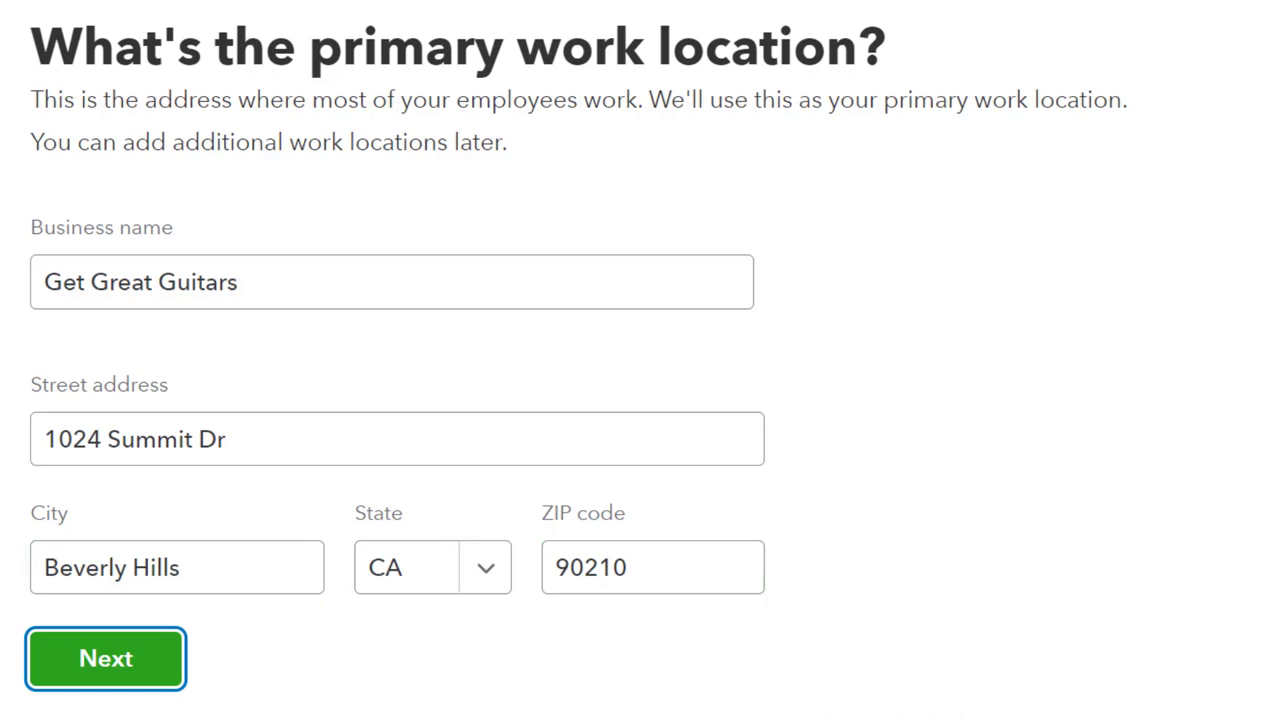
Step: Save the Beverly Hills work location and continue to the payroll contact form
left_click(98, 662)
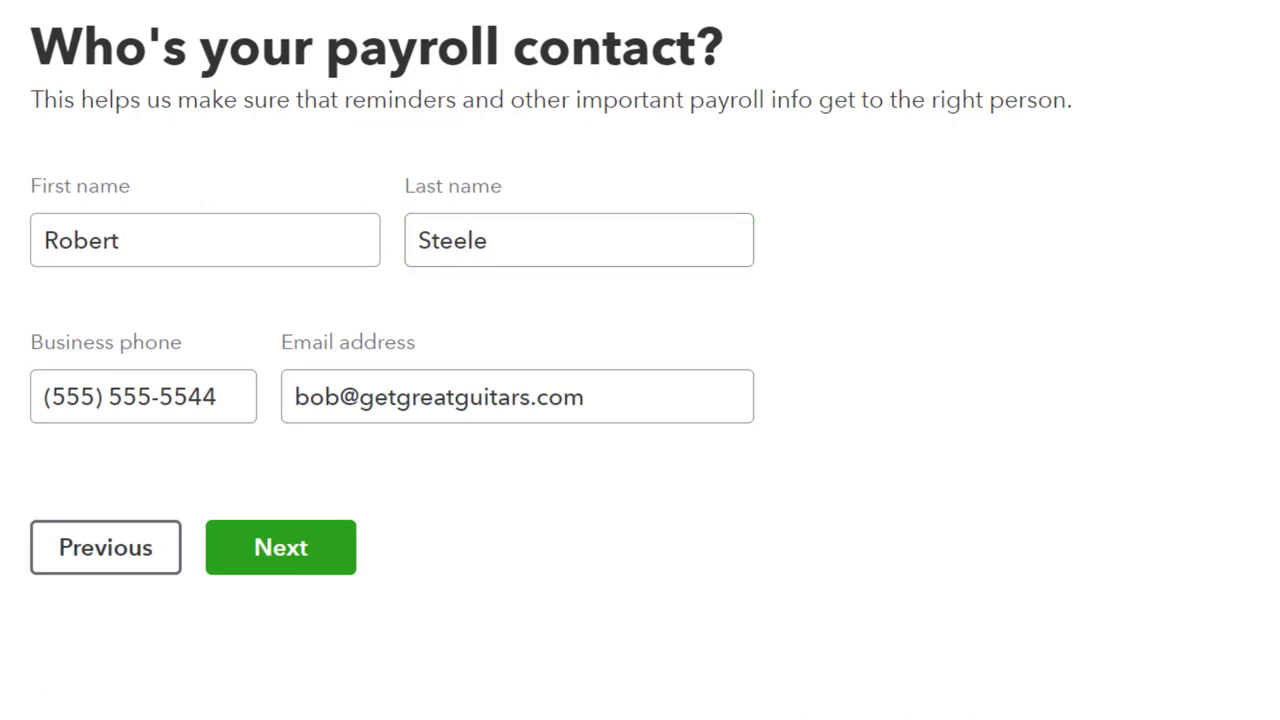
mouse_move(170, 719)
Step: Confirm the payroll contact, choose 'I've never run payroll', then view the 2022 Form W-4 tab
left_click(305, 558)
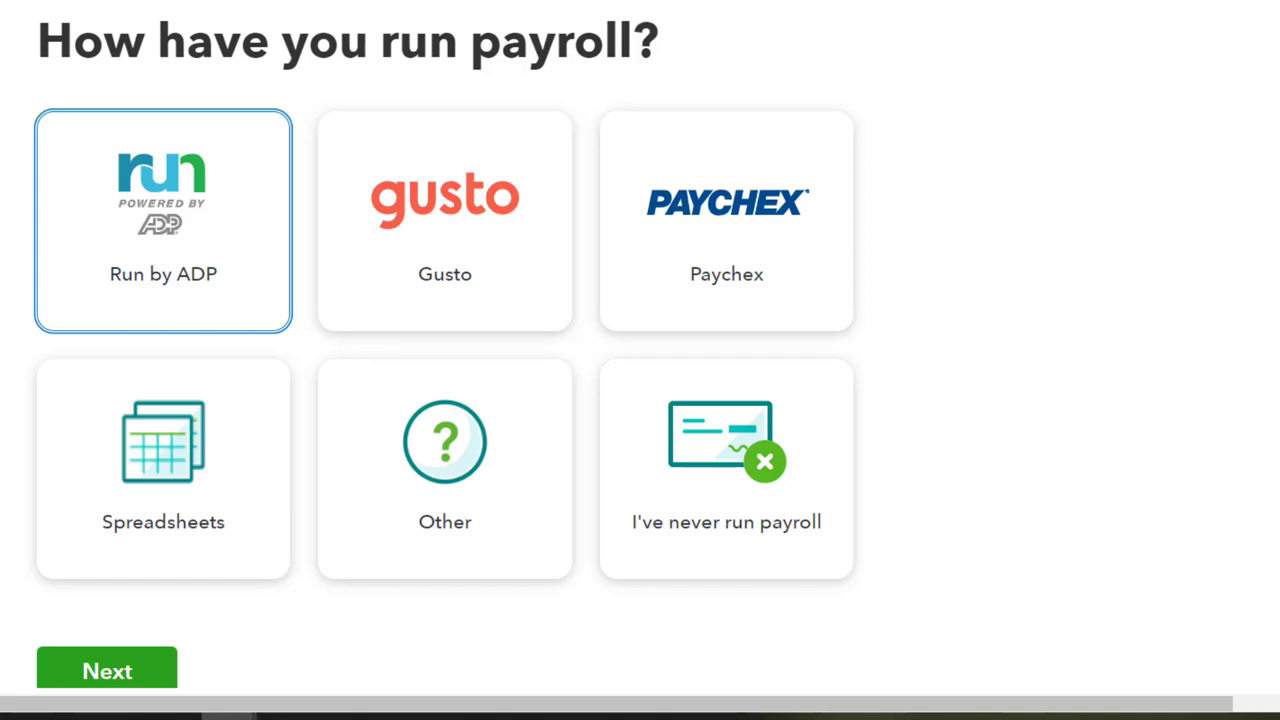
scroll(640, 360, "down", 1)
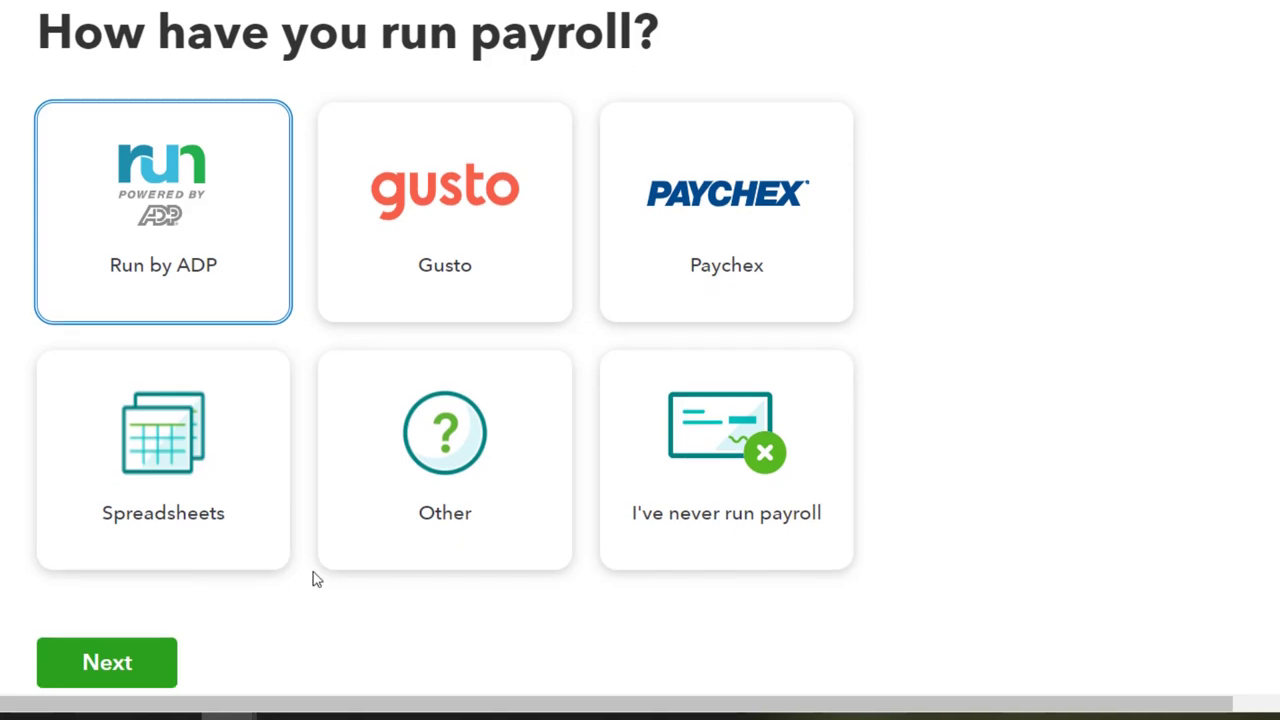
left_click(695, 545)
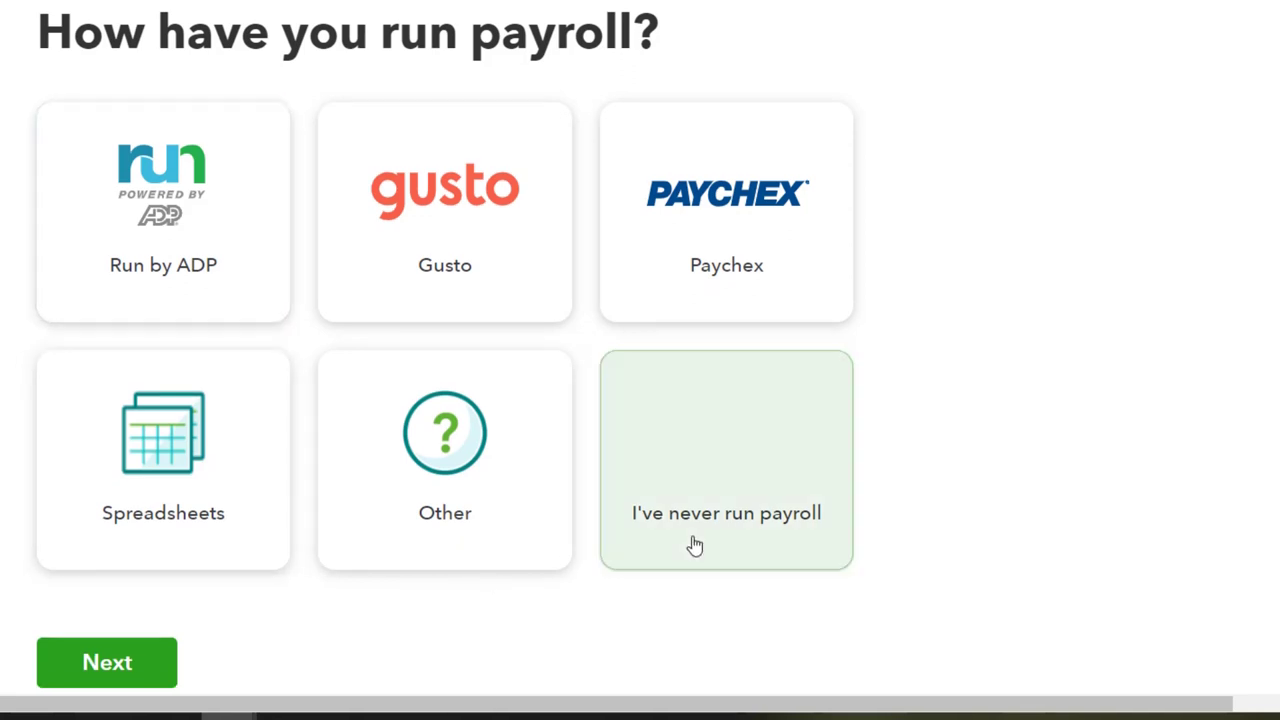
left_click(140, 665)
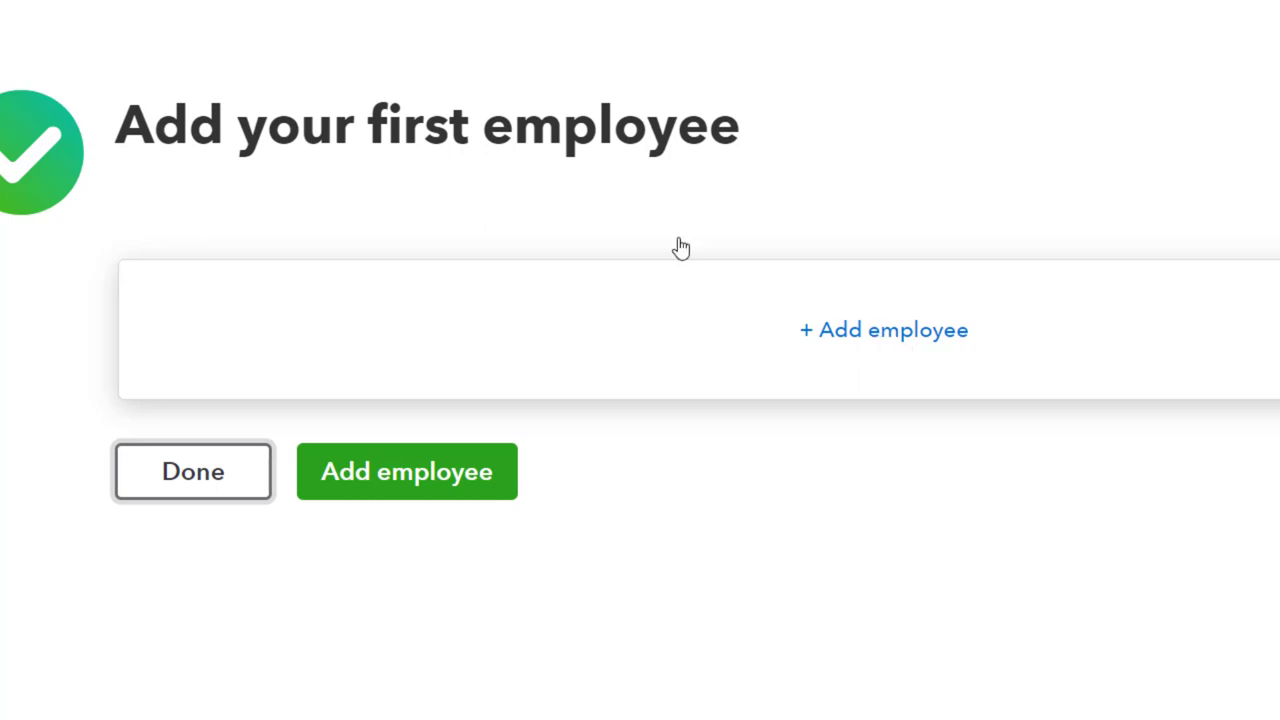
left_click(117, 15)
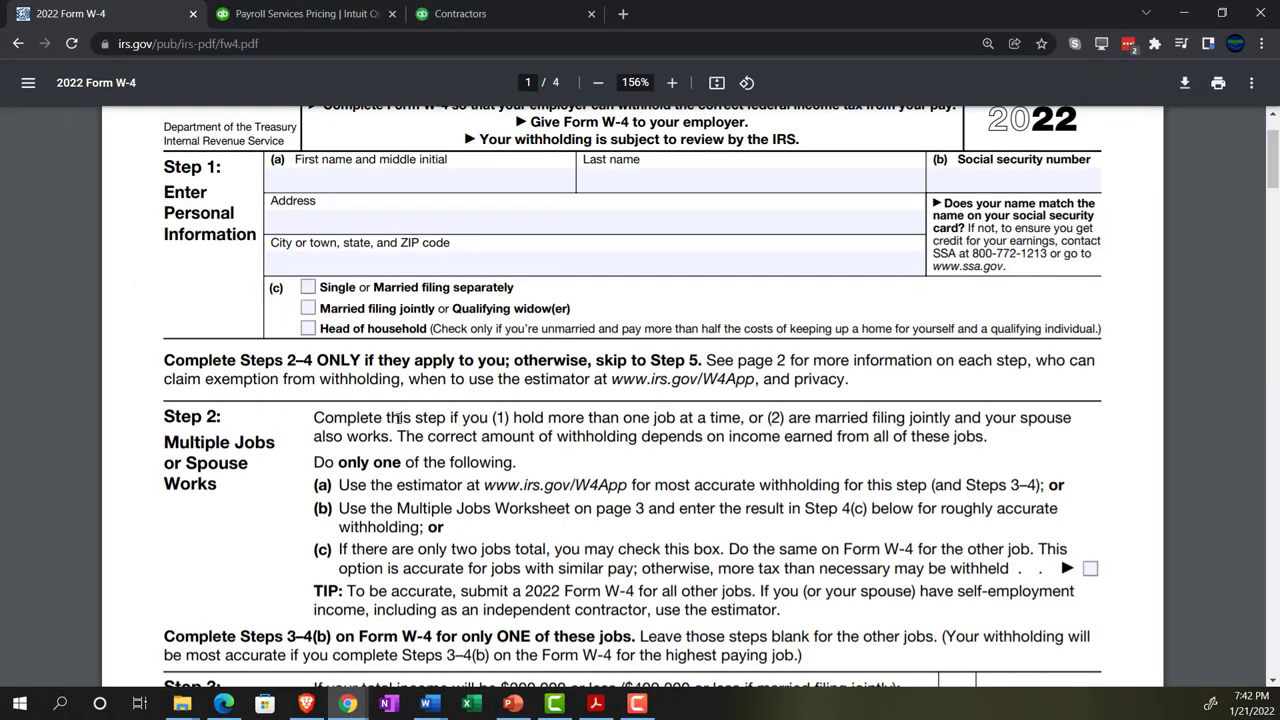
Step: Scroll to the top of the 2022 W-4 PDF, then return to the QuickBooks tab
scroll(400, 420, "up", 2)
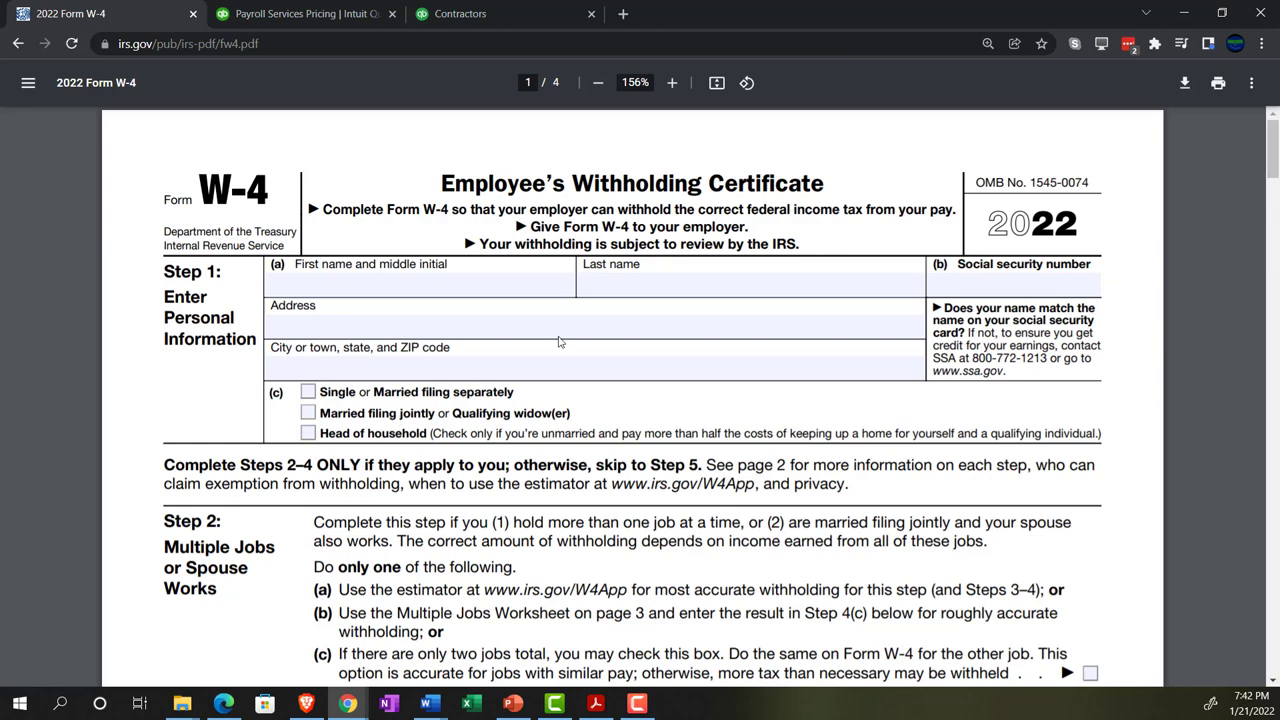
left_click(480, 14)
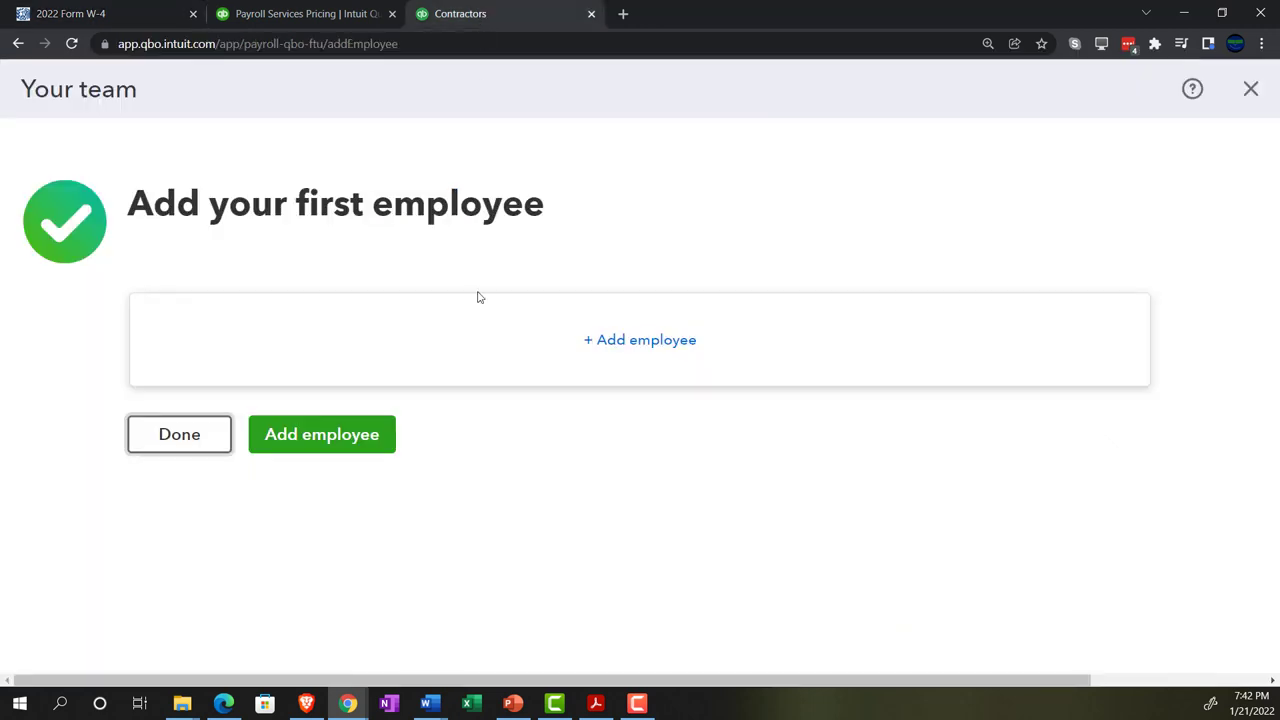
Step: Start a new employee record and enter the employee's first and last name
left_click(631, 346)
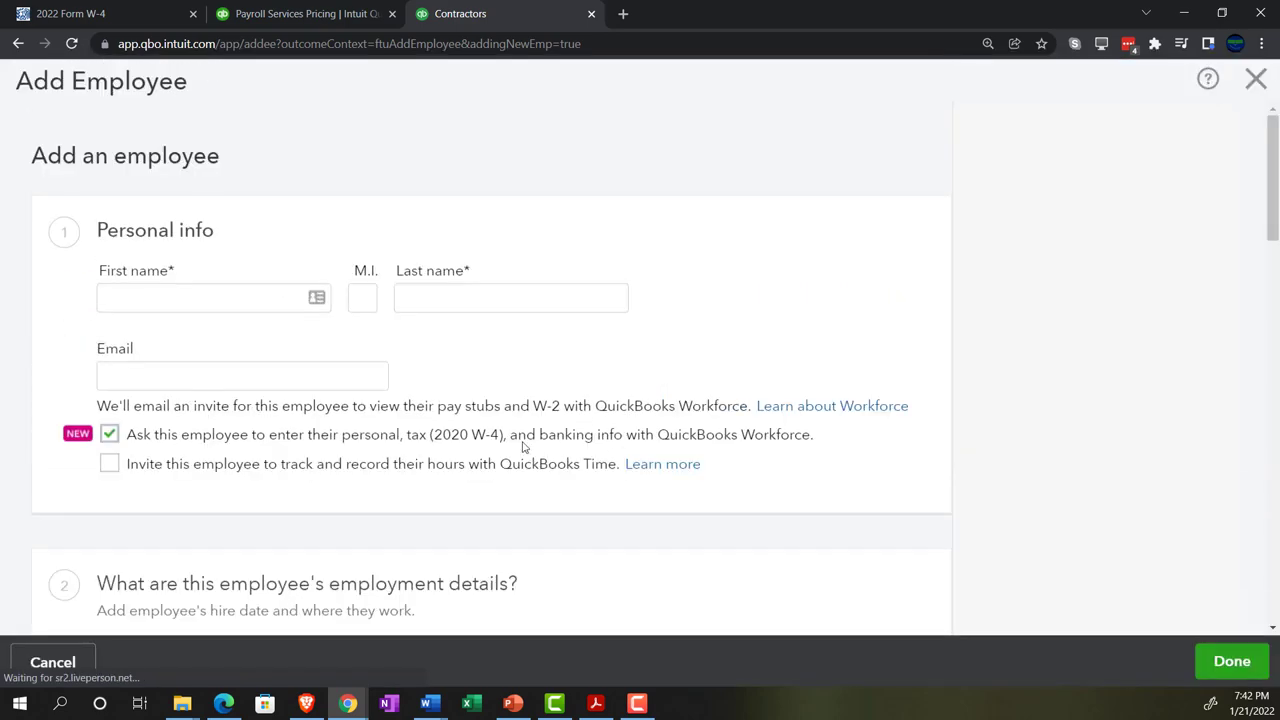
left_click(150, 292)
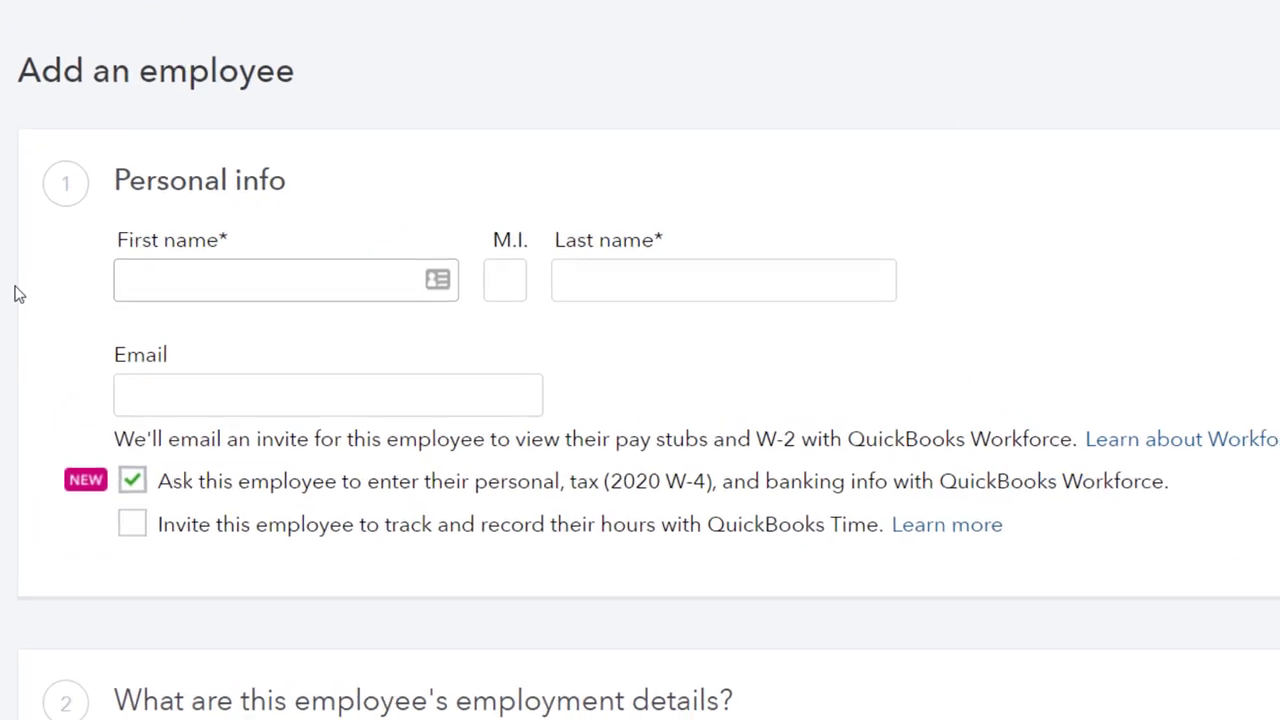
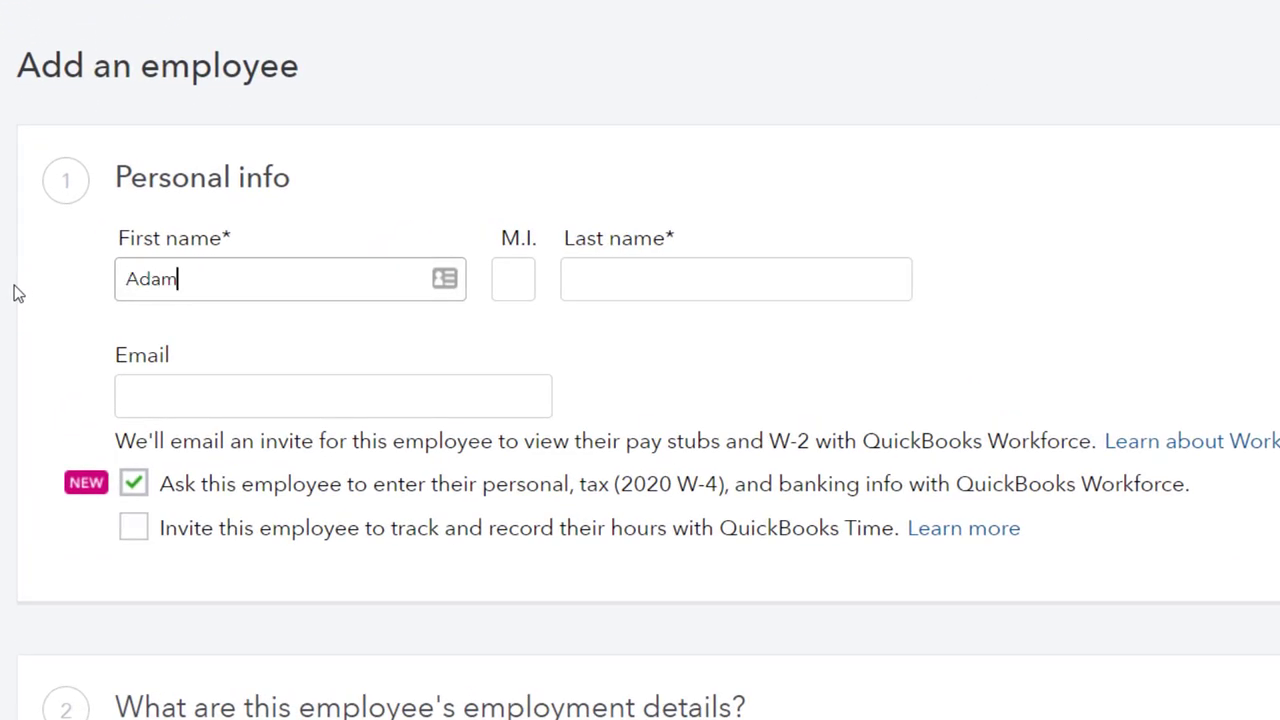
key("Tab")
key("Tab")
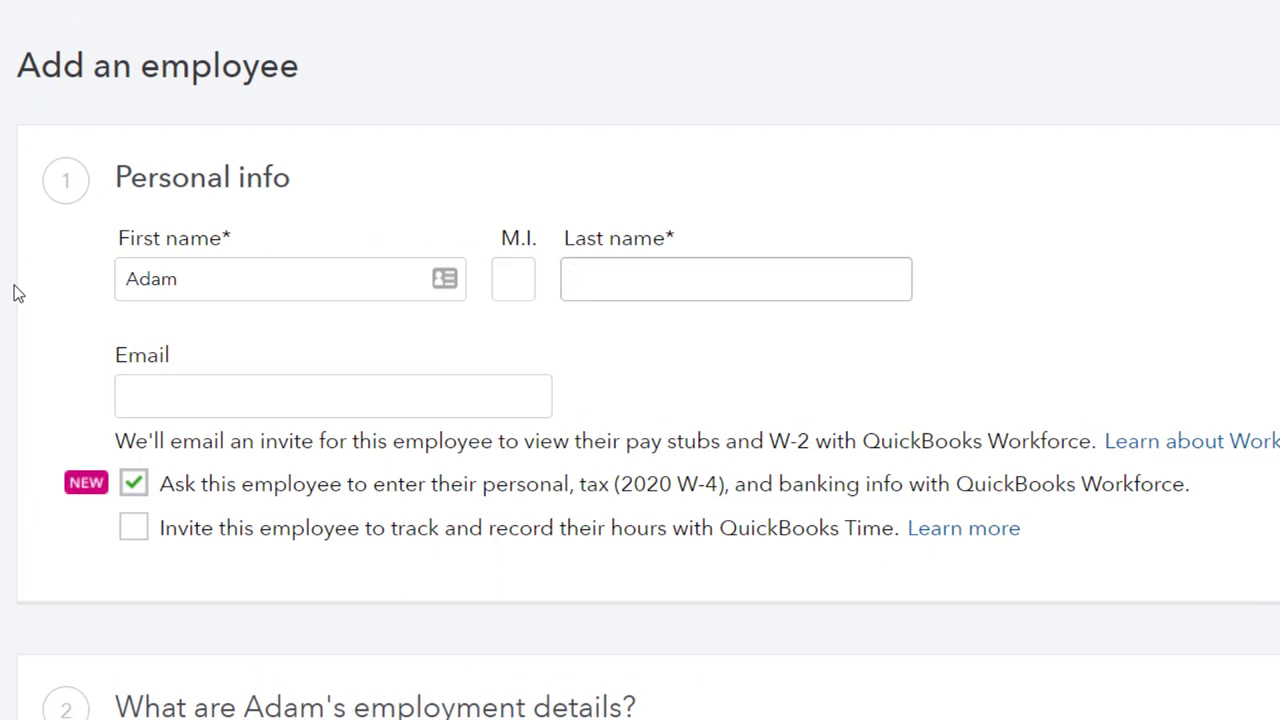
Step: Paste the employee's e-mail address into the Email field
key("Tab")
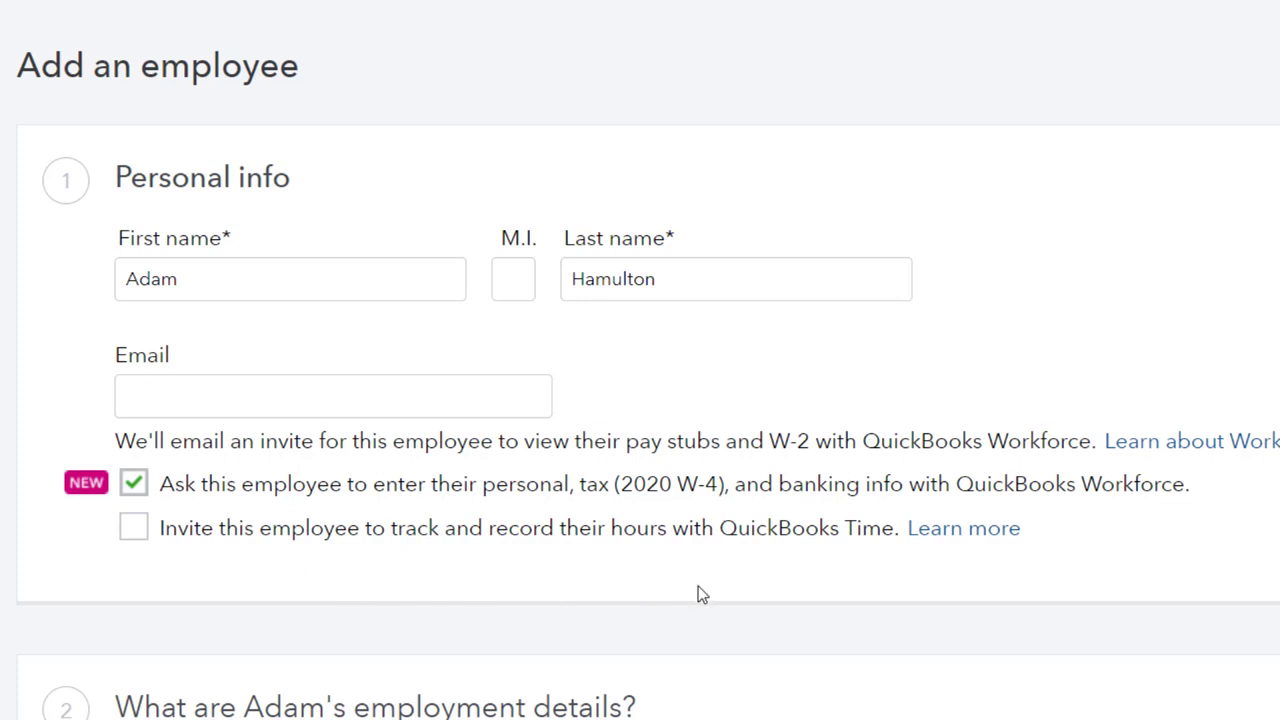
left_click(180, 397)
key("ctrl+v")
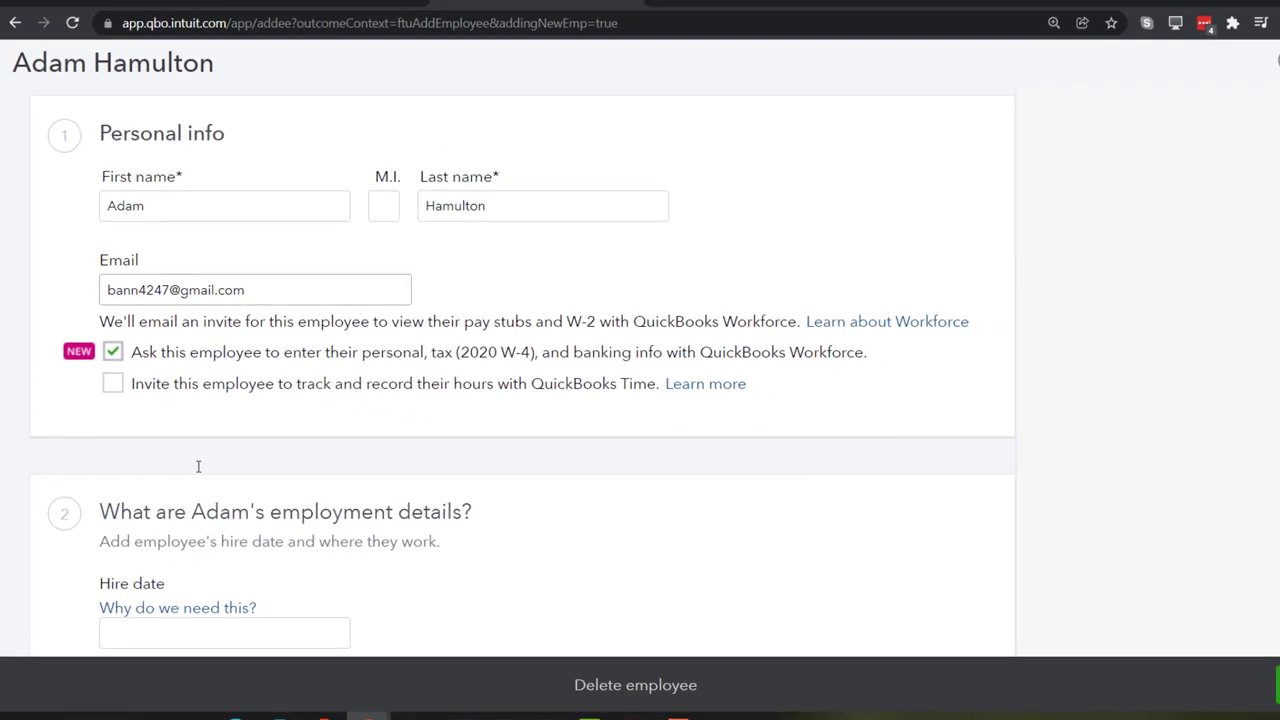
scroll(190, 463, "down", 1)
scroll(188, 463, "down", 1)
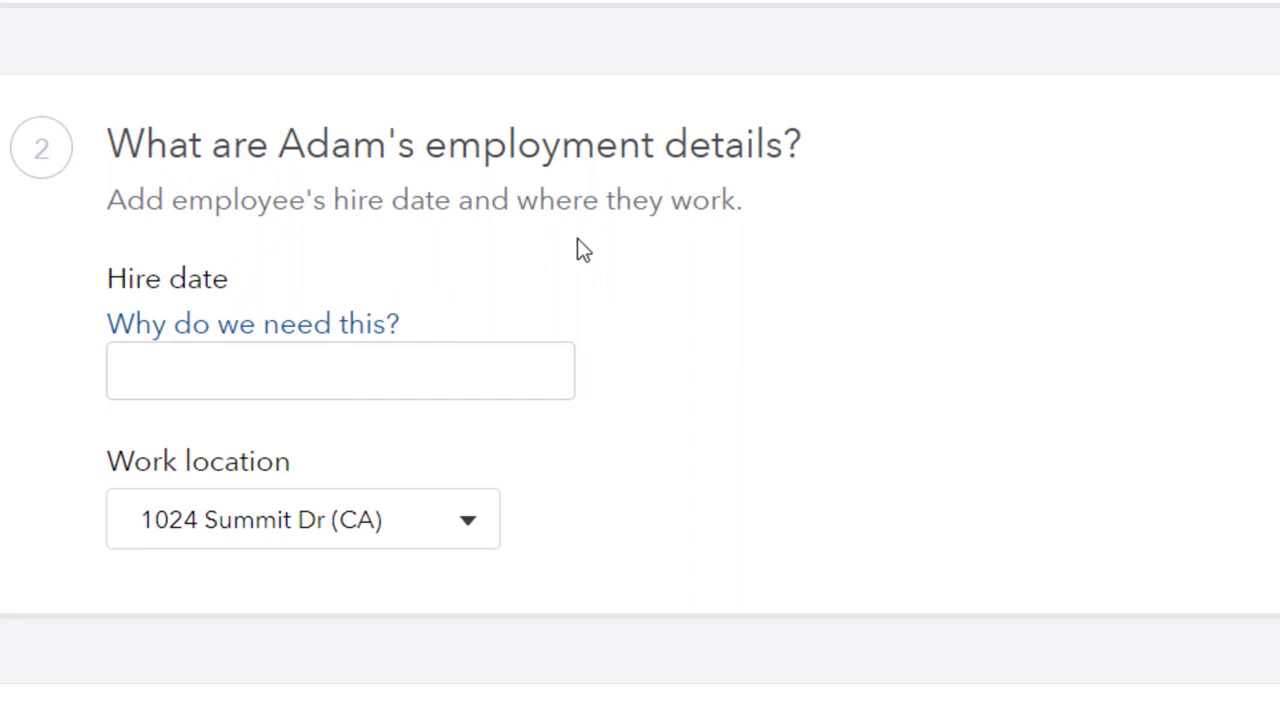
left_click(217, 383)
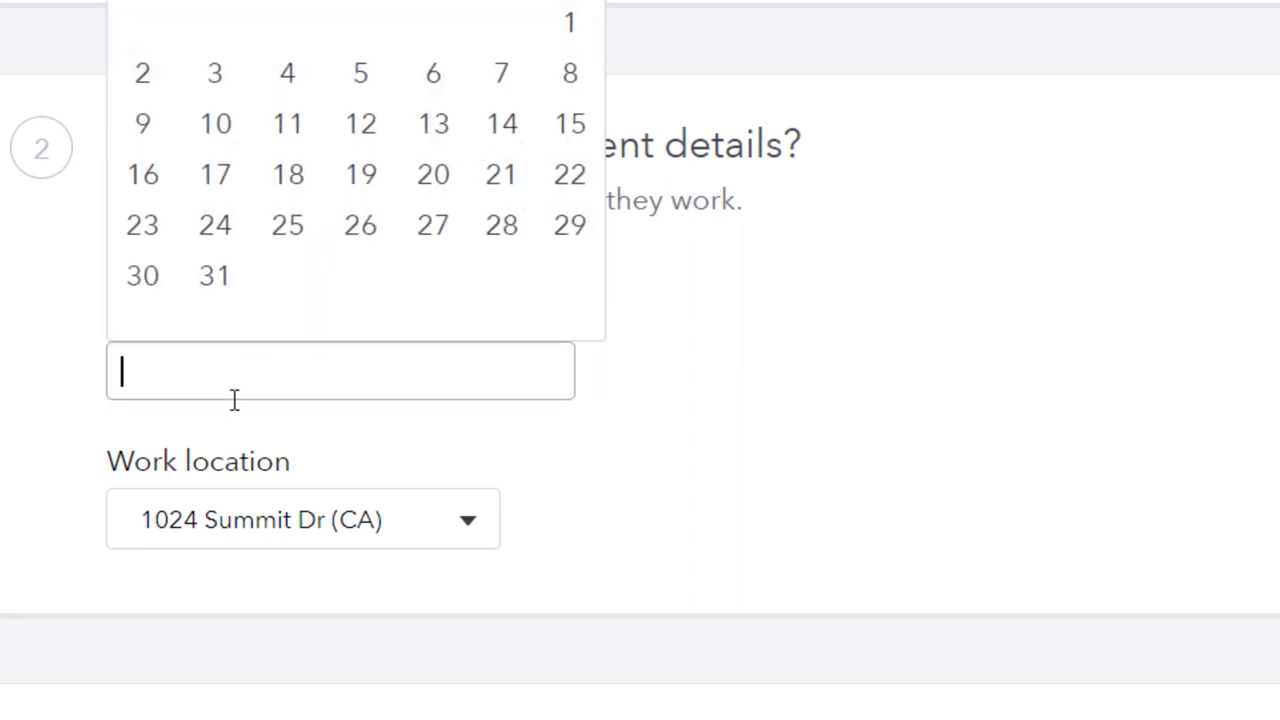
left_click(572, 26)
scroll(46, 429, "down", 2)
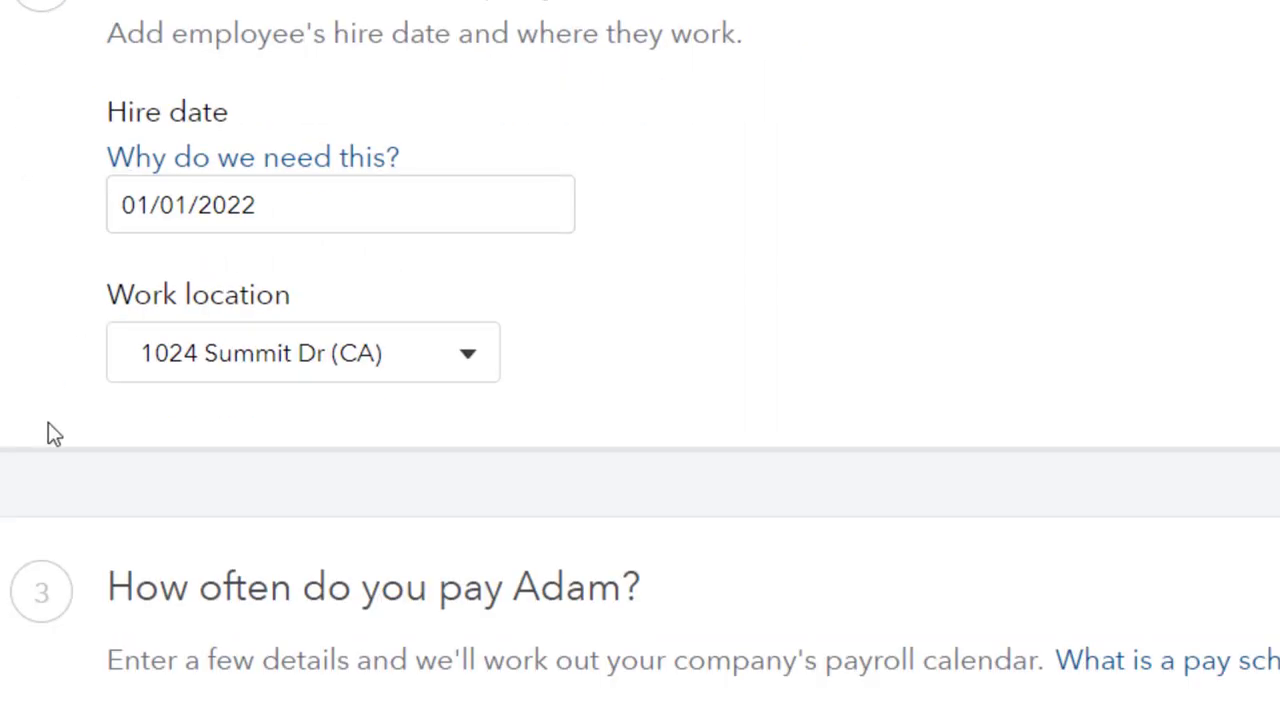
left_click(482, 360)
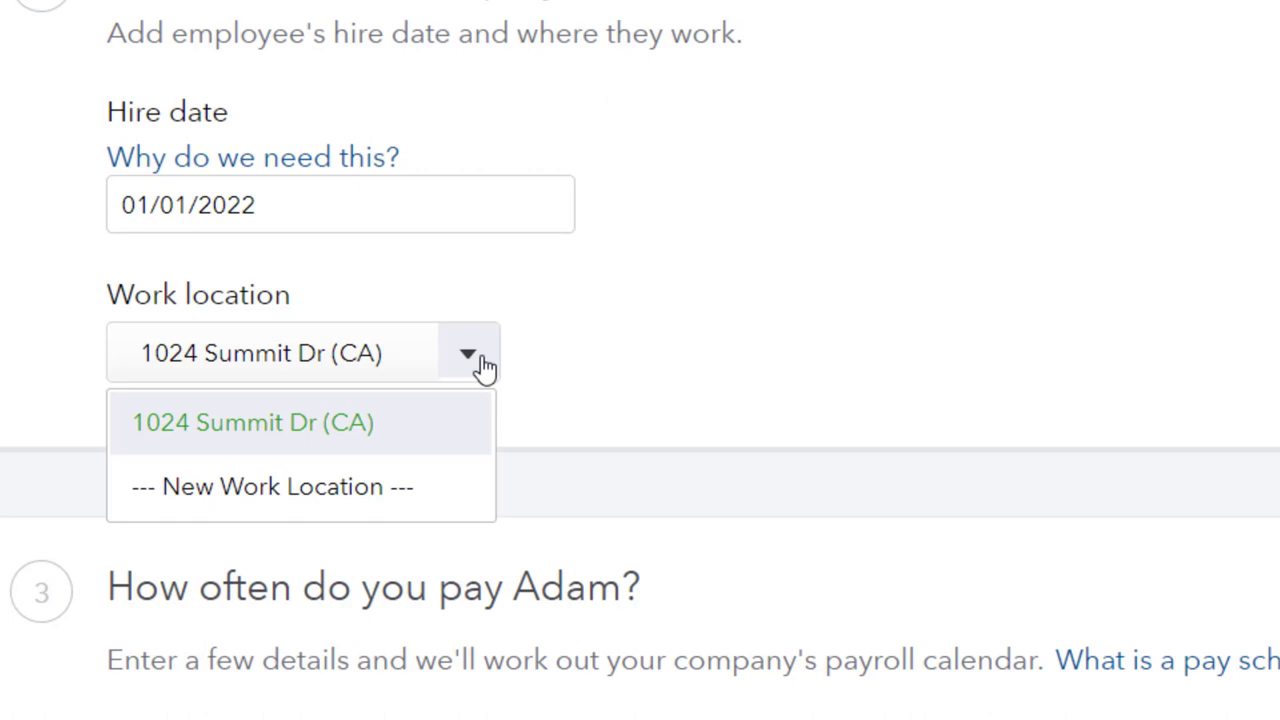
left_click(681, 340)
scroll(654, 351, "down", 1)
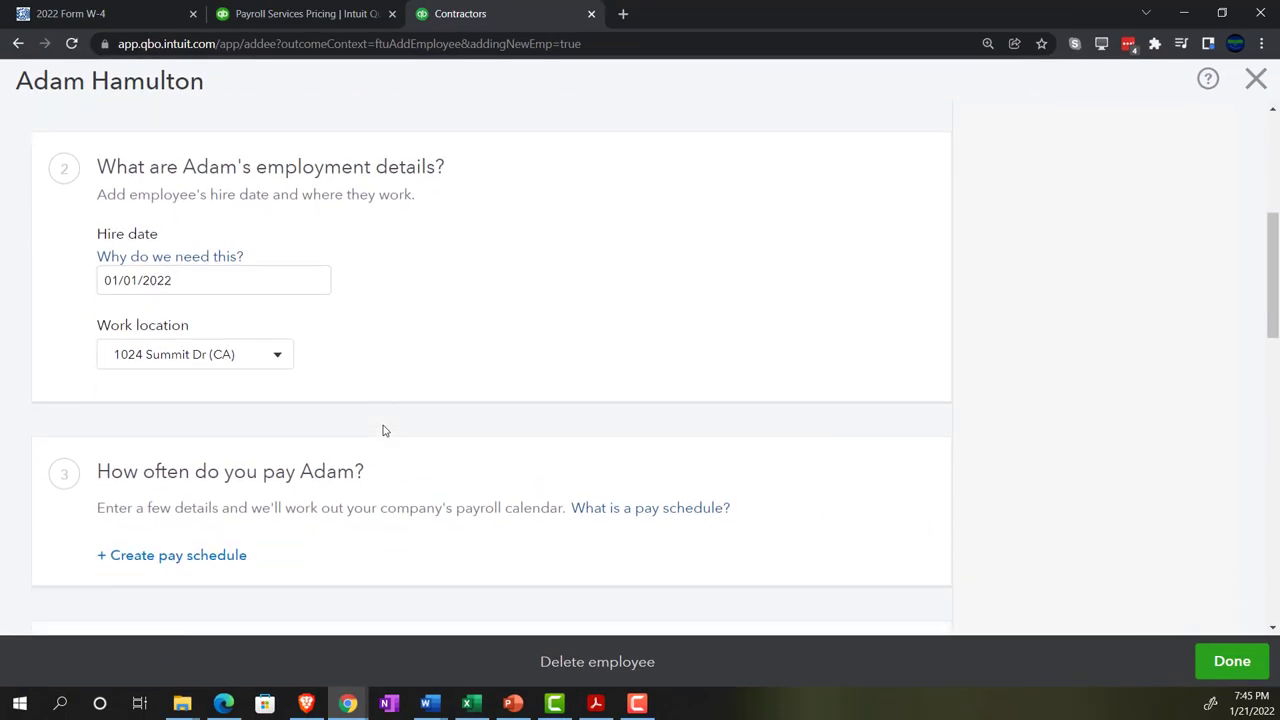
scroll(383, 430, "down", 1)
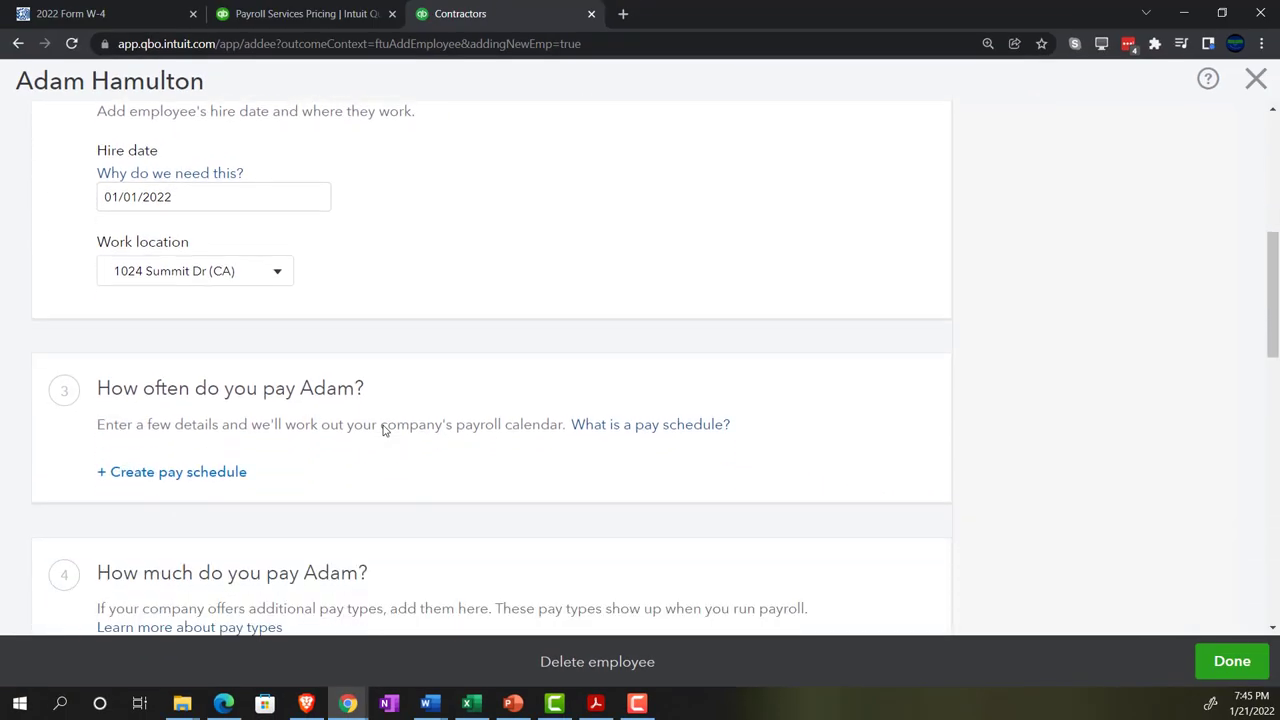
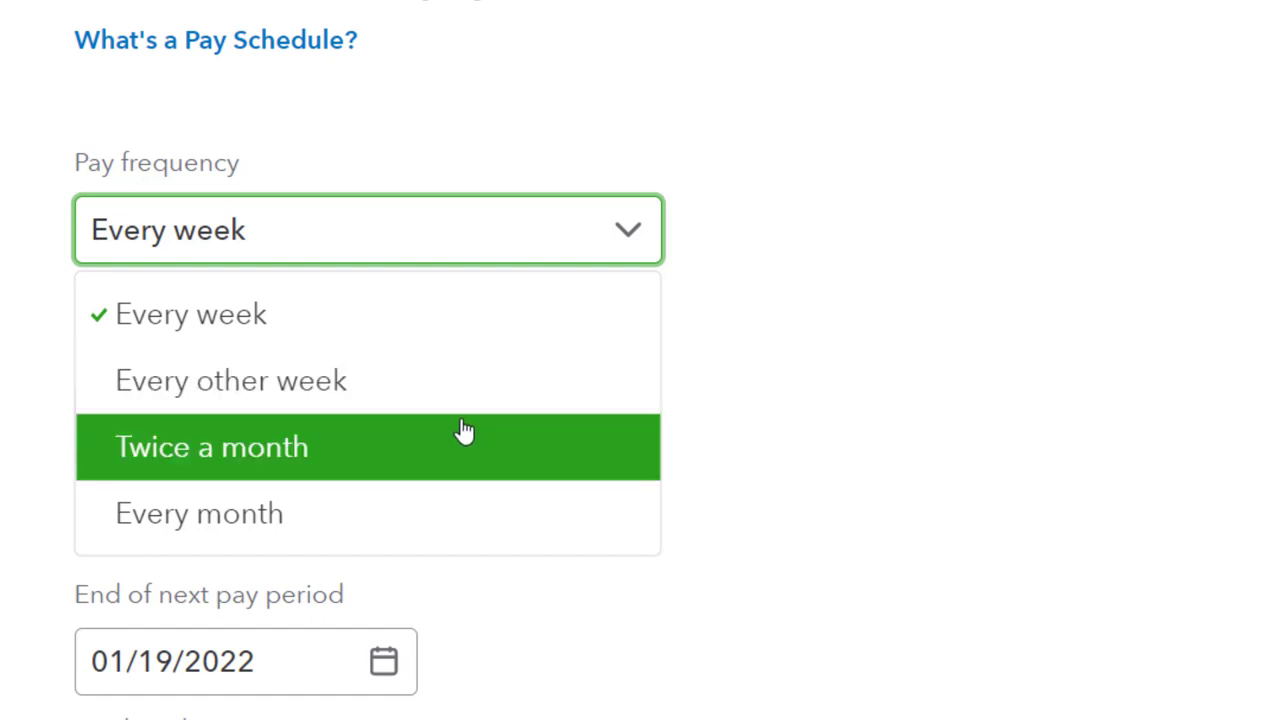
Step: Open Calculator pinned on top in compact form and compute 52 ÷ 2 = 26
key("XF86Calculator")
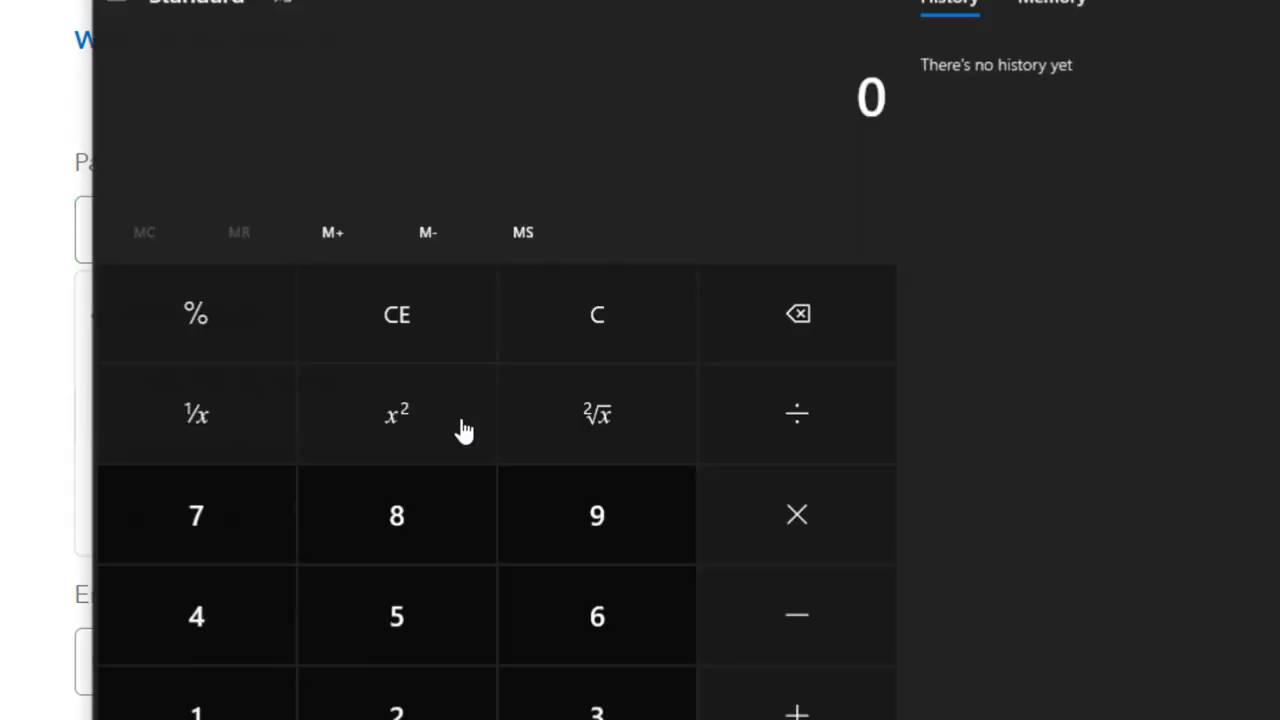
left_click(349, 27)
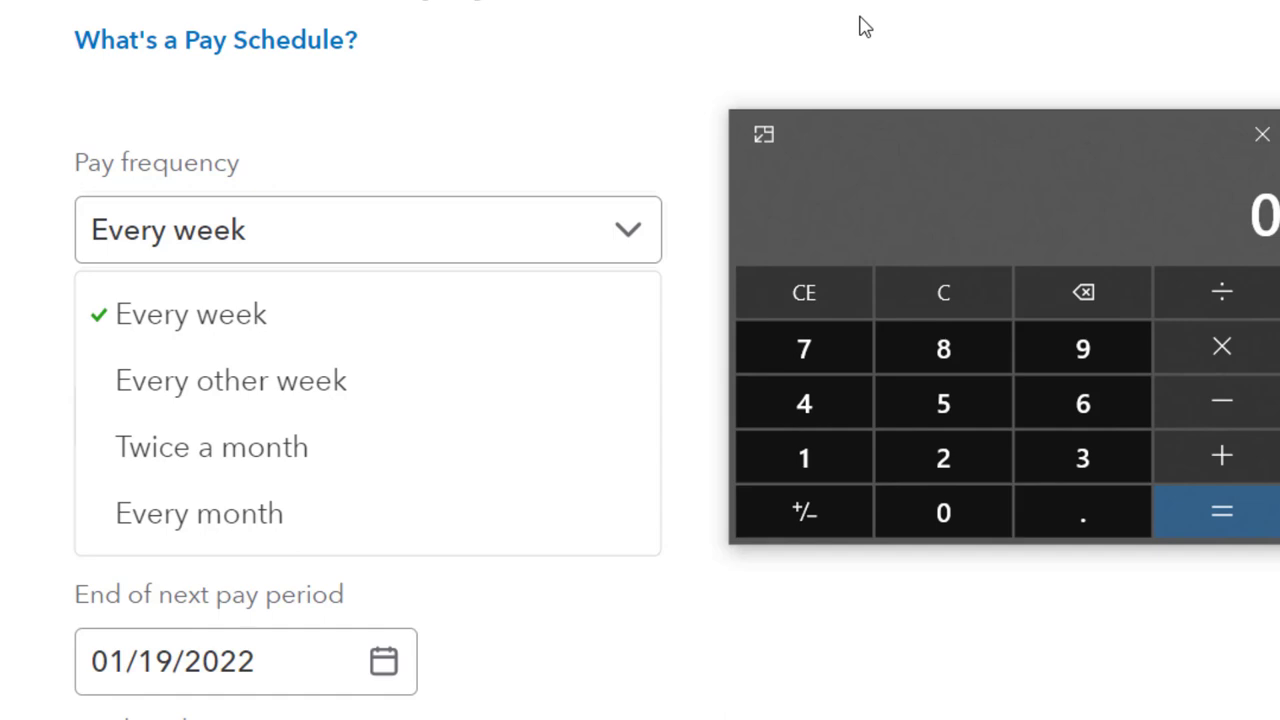
type("52")
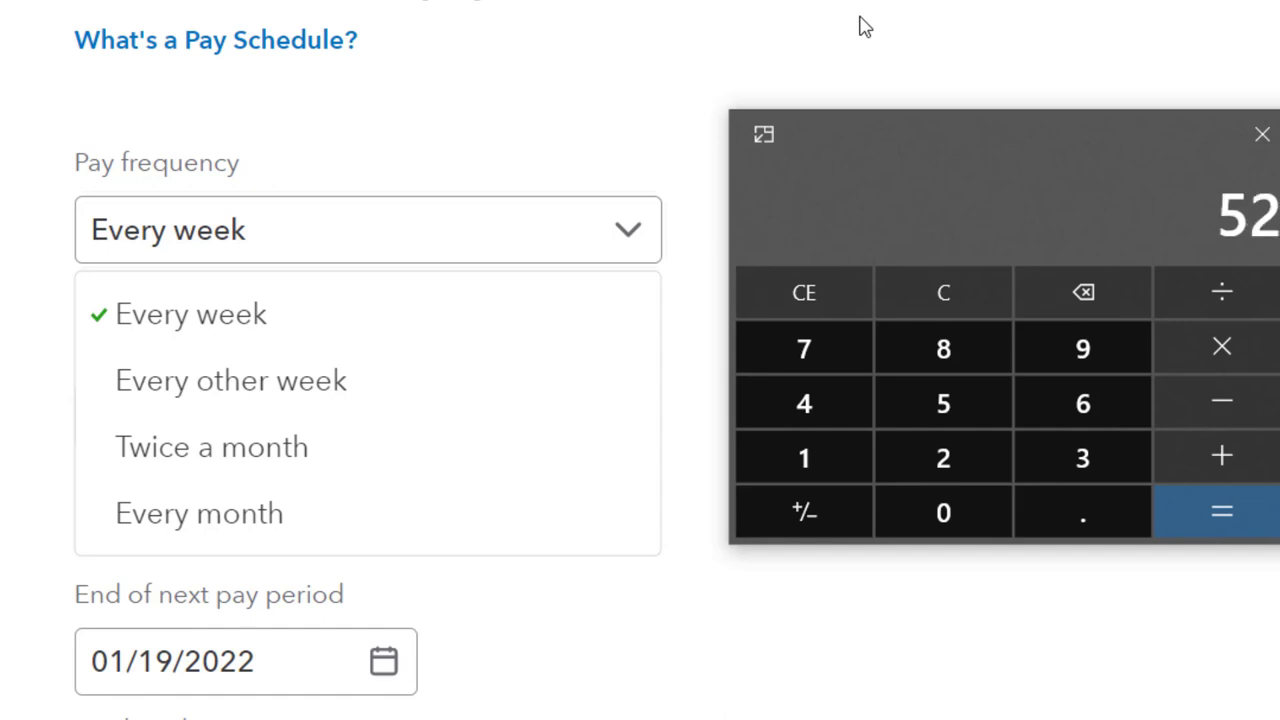
key("slash")
type("2")
key("Return")
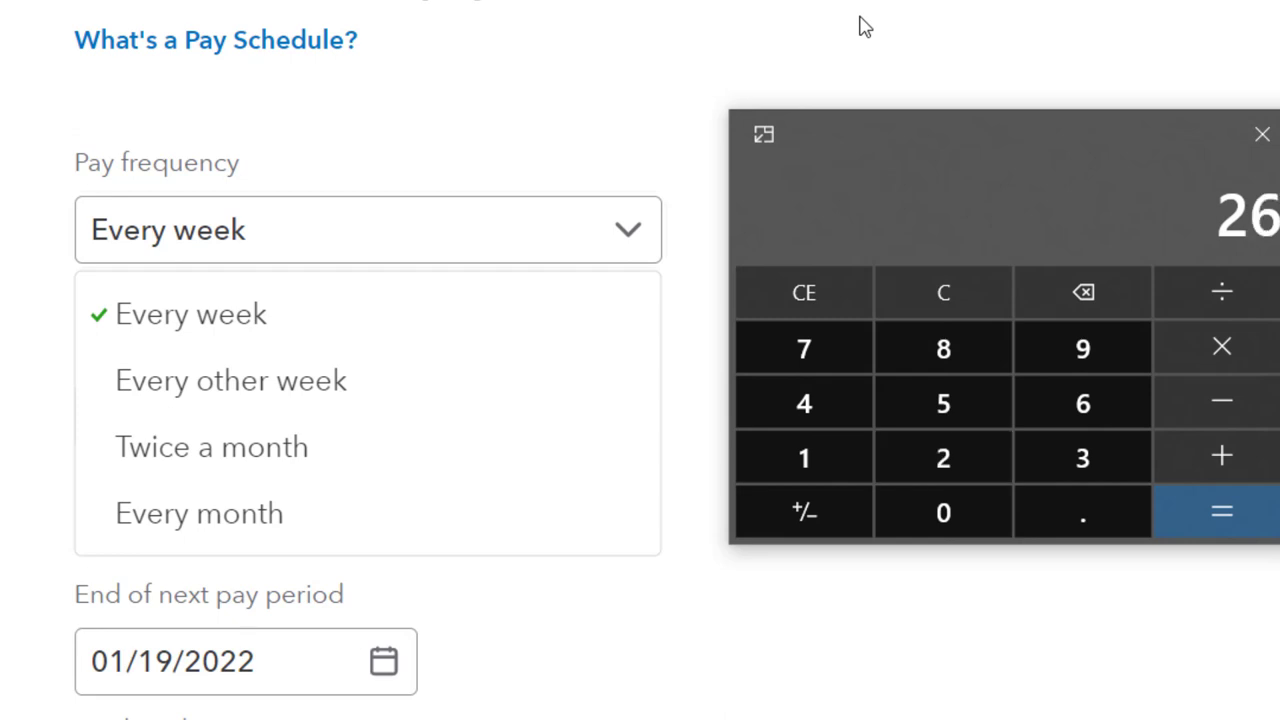
Step: Clear the Calculator, compute 12 × 2 = 24, then close it
left_click(940, 290)
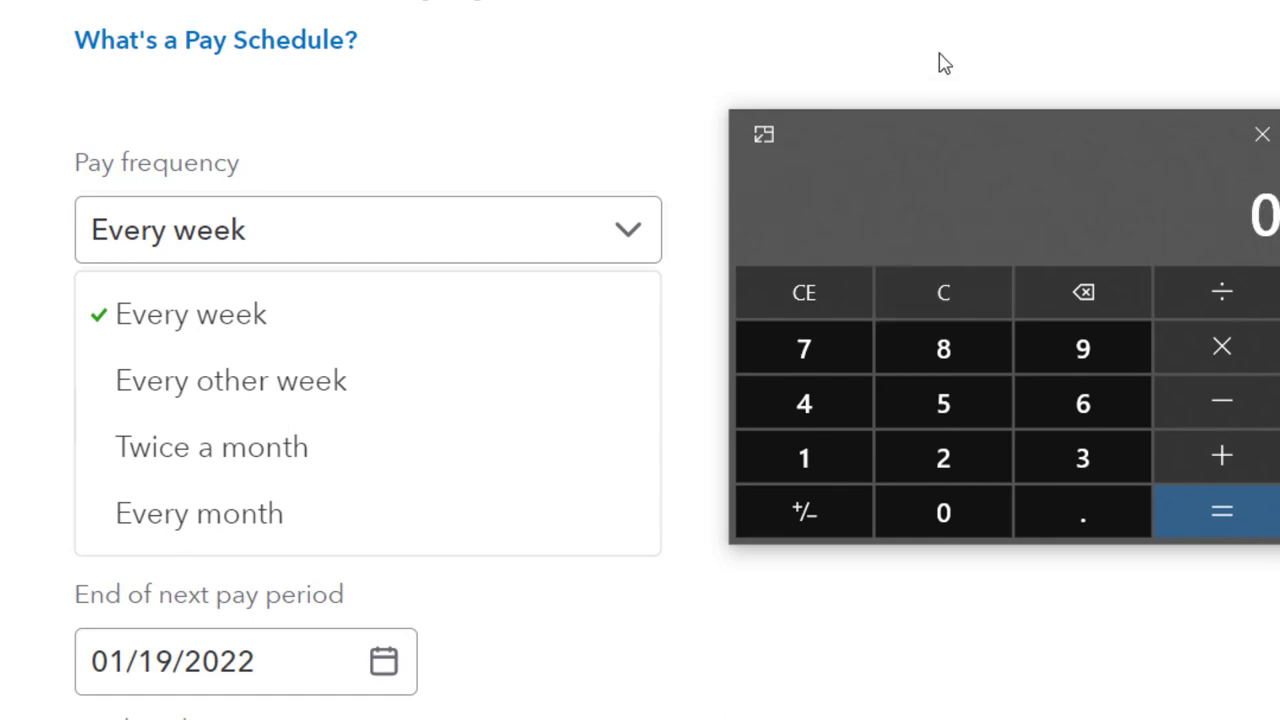
type("12")
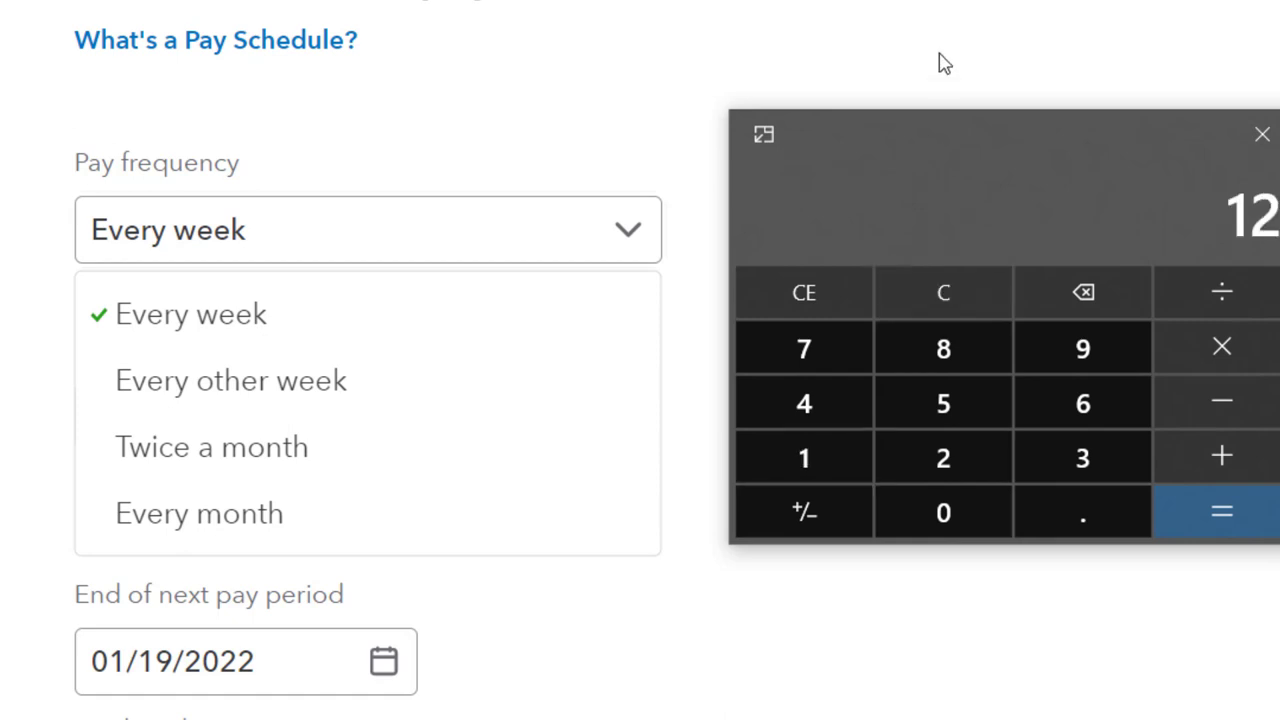
type("*2")
key("Return")
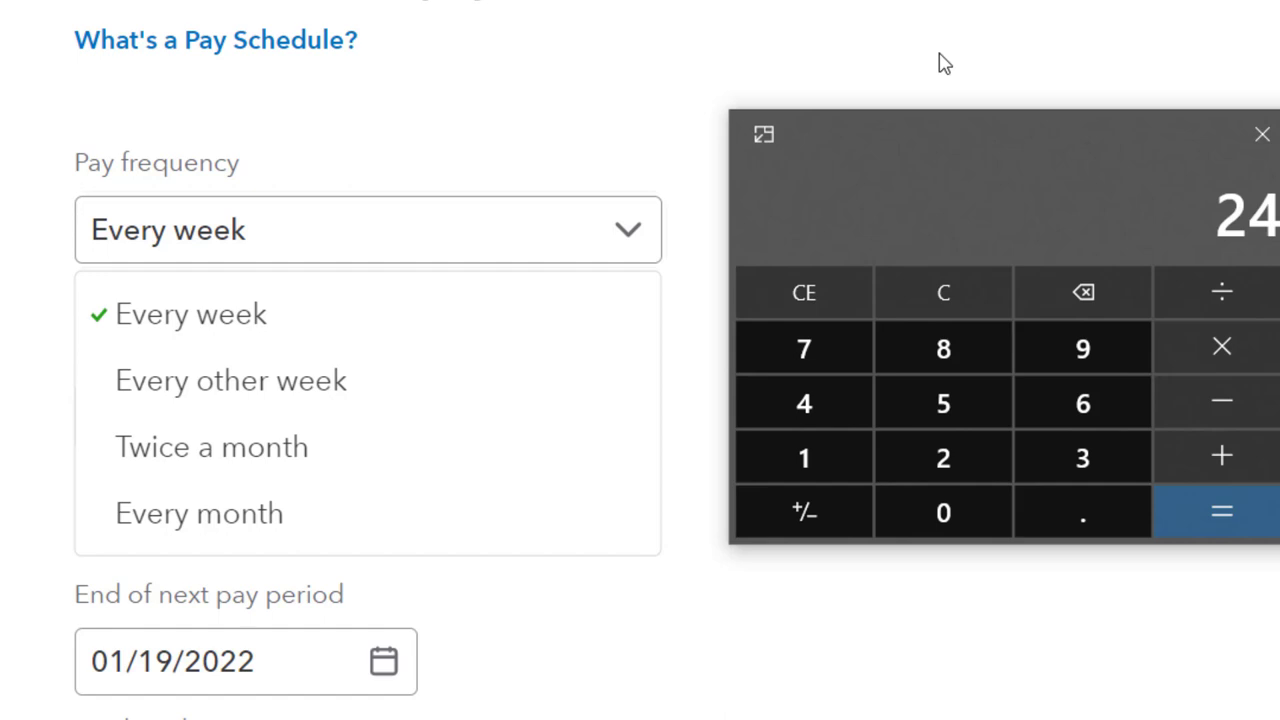
left_click(1239, 148)
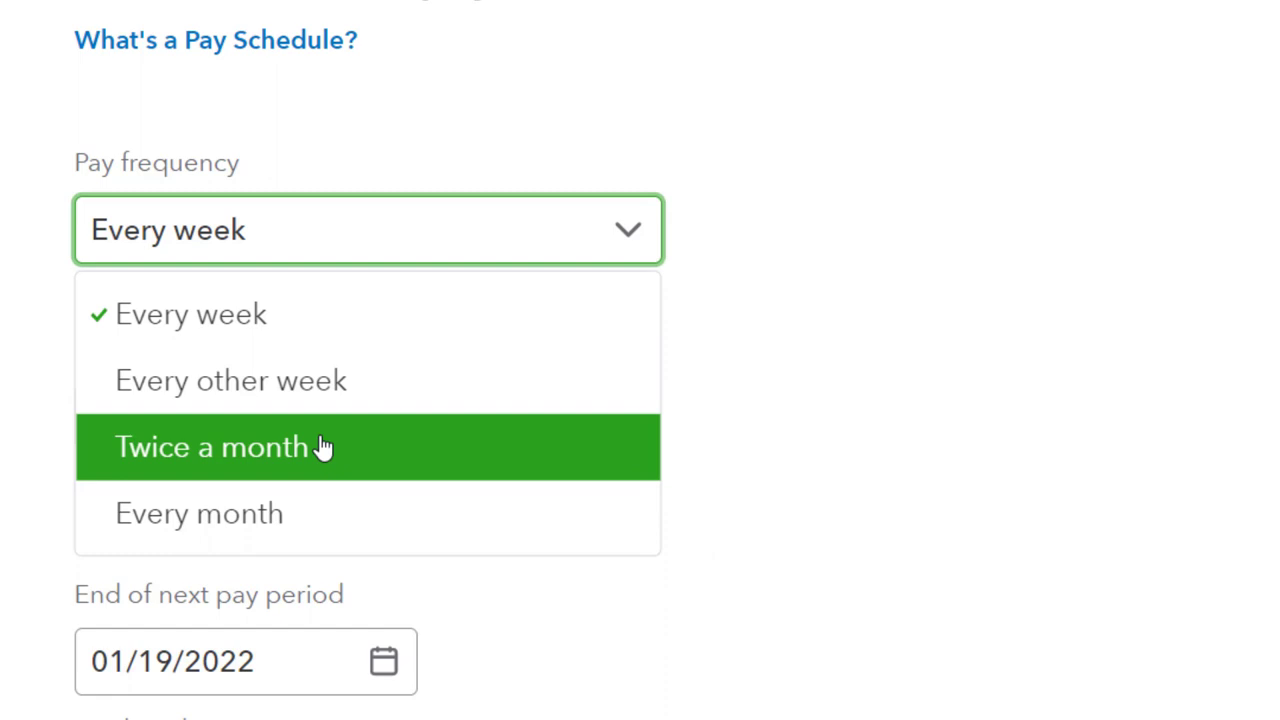
Step: Set the pay frequency to Every month with next payday 01/31/2022
left_click(310, 521)
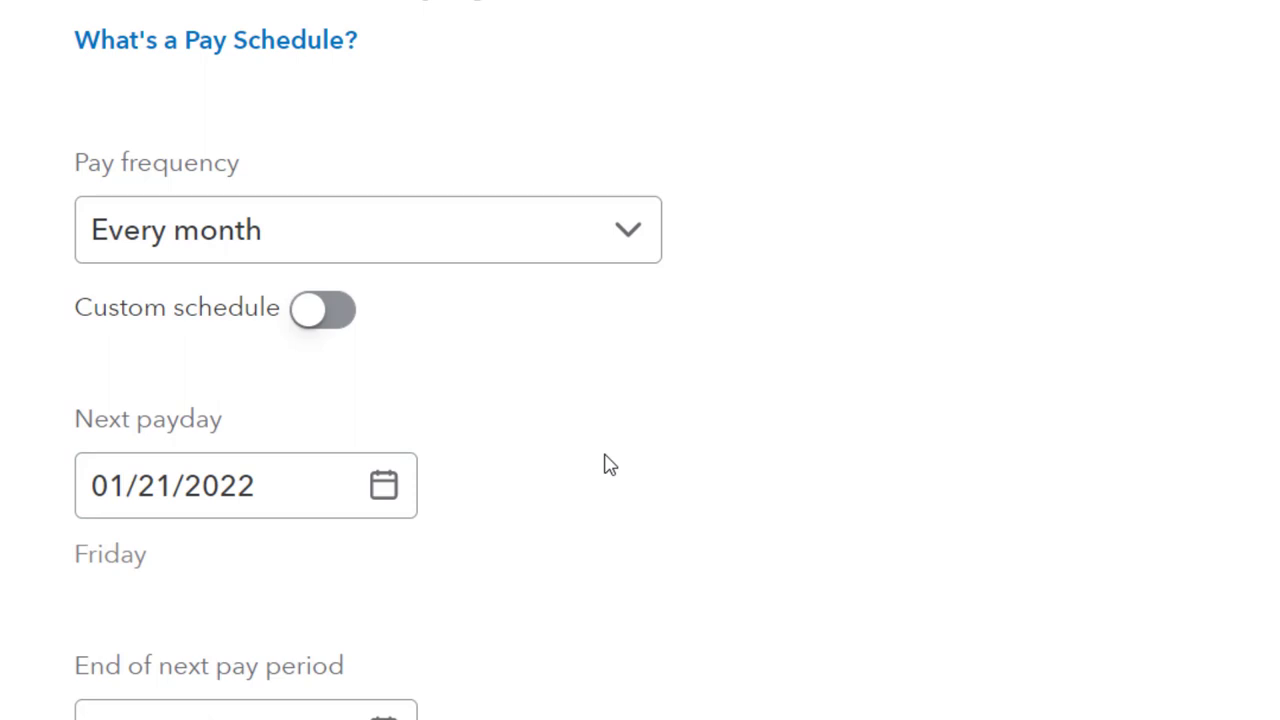
scroll(608, 465, "down", 2)
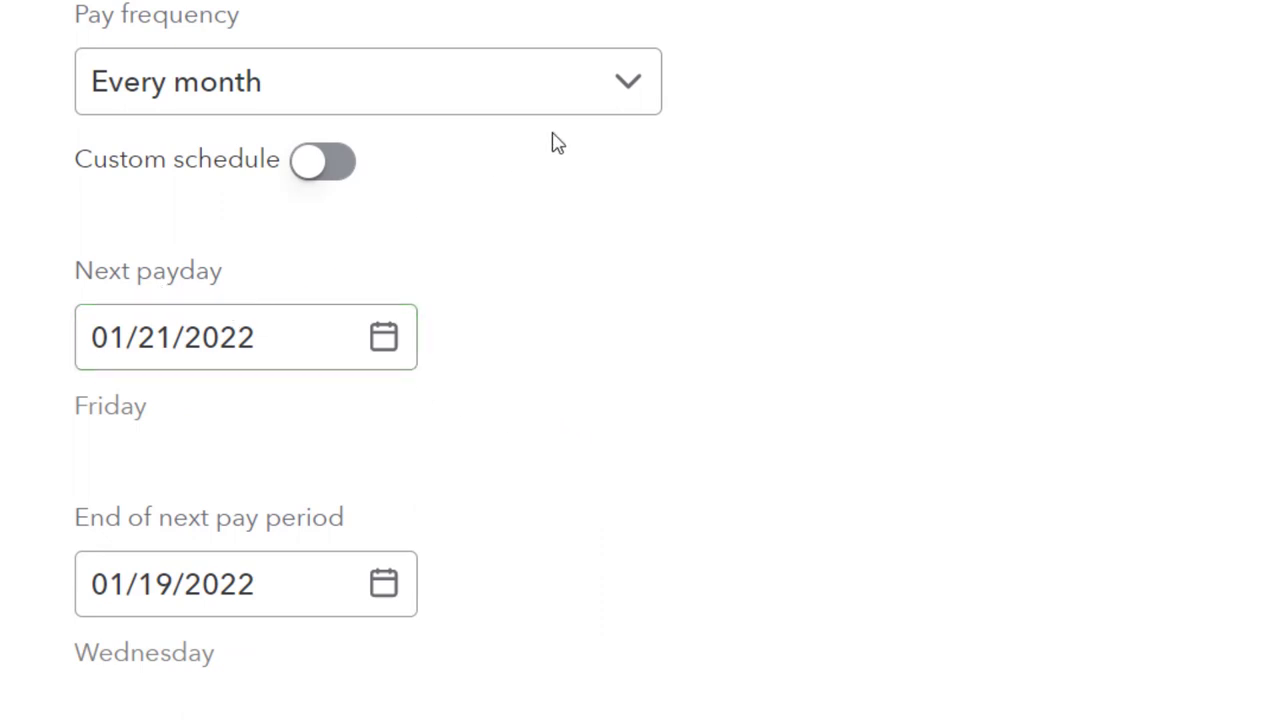
left_click(394, 341)
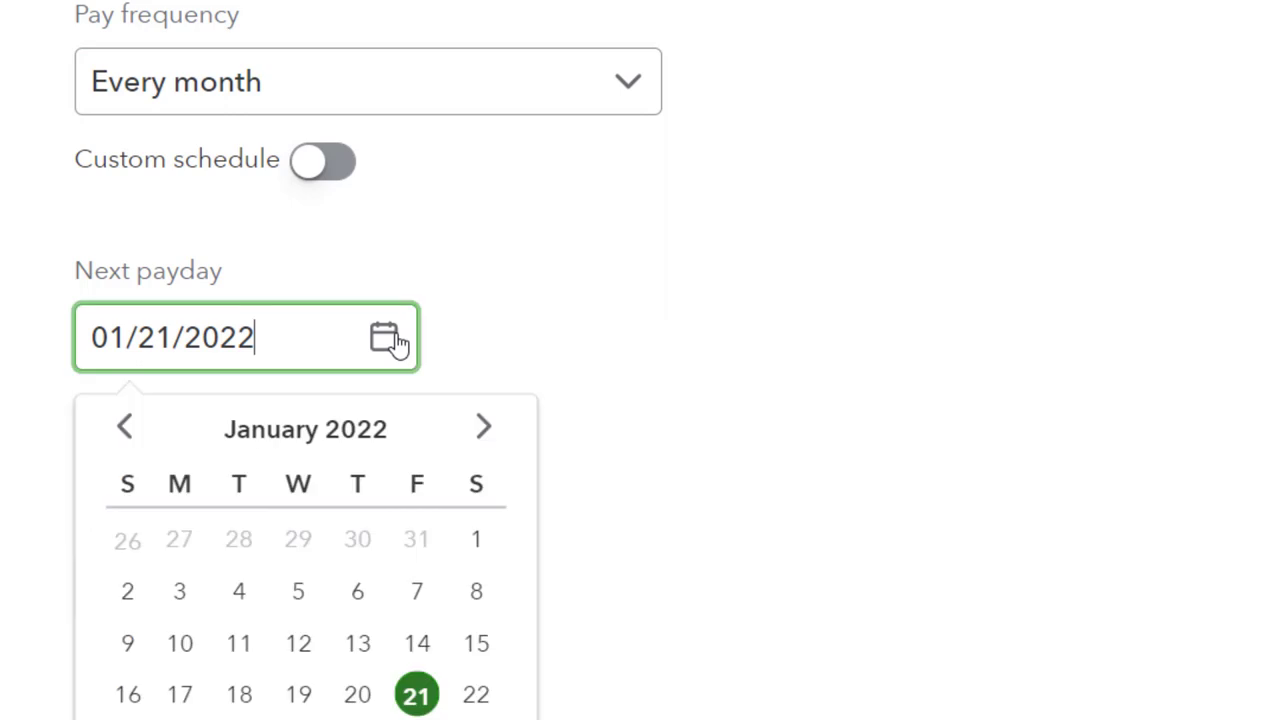
left_click(179, 719)
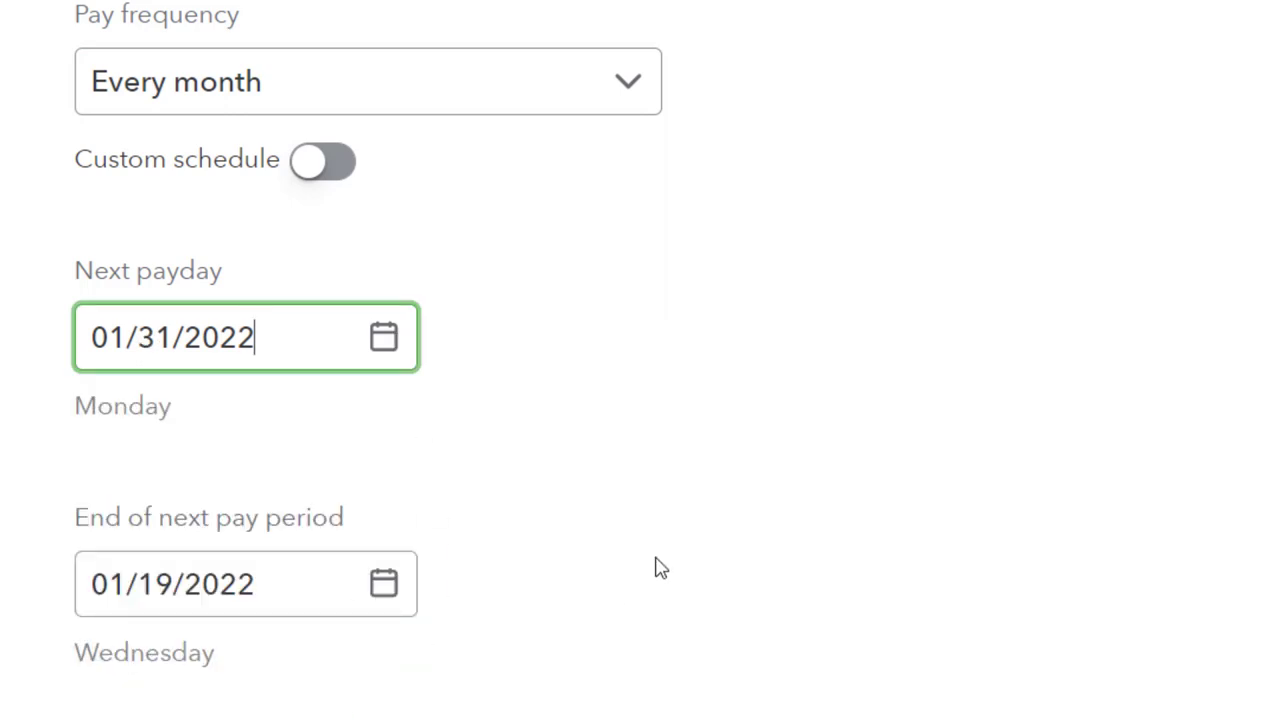
left_click(385, 585)
Step: Set the end of the next pay period to 01/31/2022 and check the schedule name Every month
left_click(385, 585)
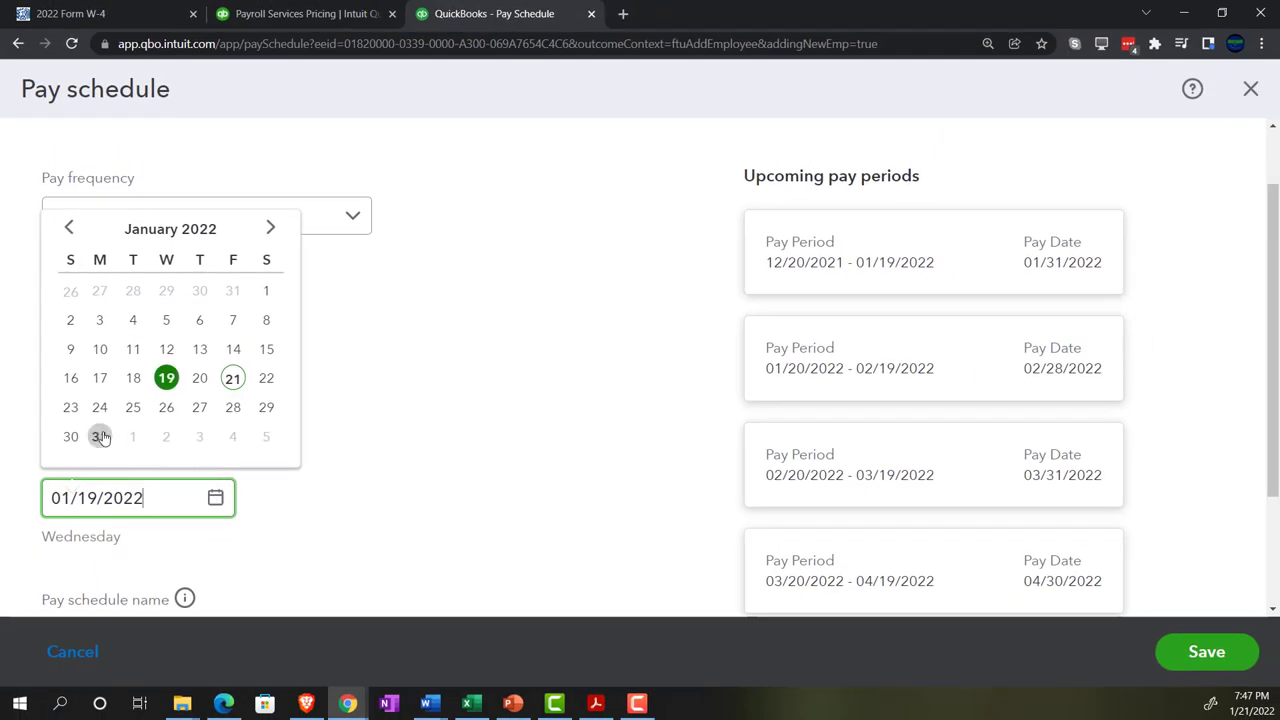
left_click(101, 437)
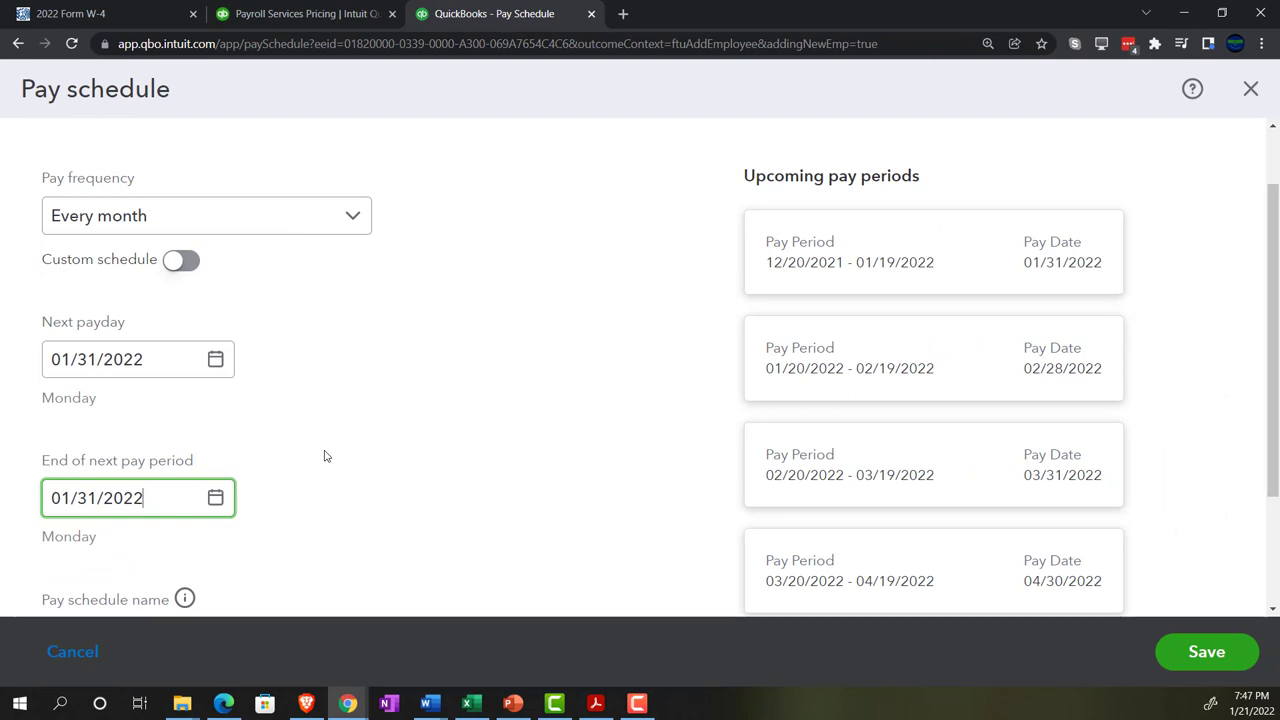
scroll(324, 456, "down", 1)
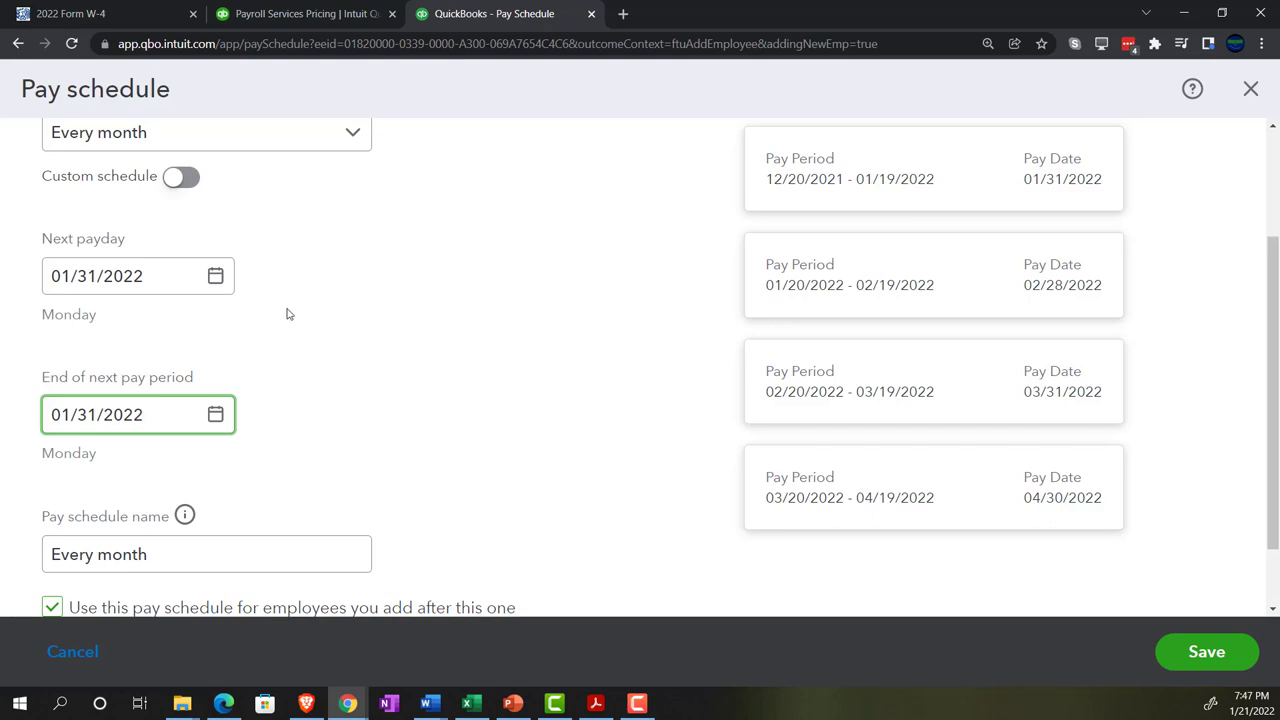
scroll(318, 400, "down", 1)
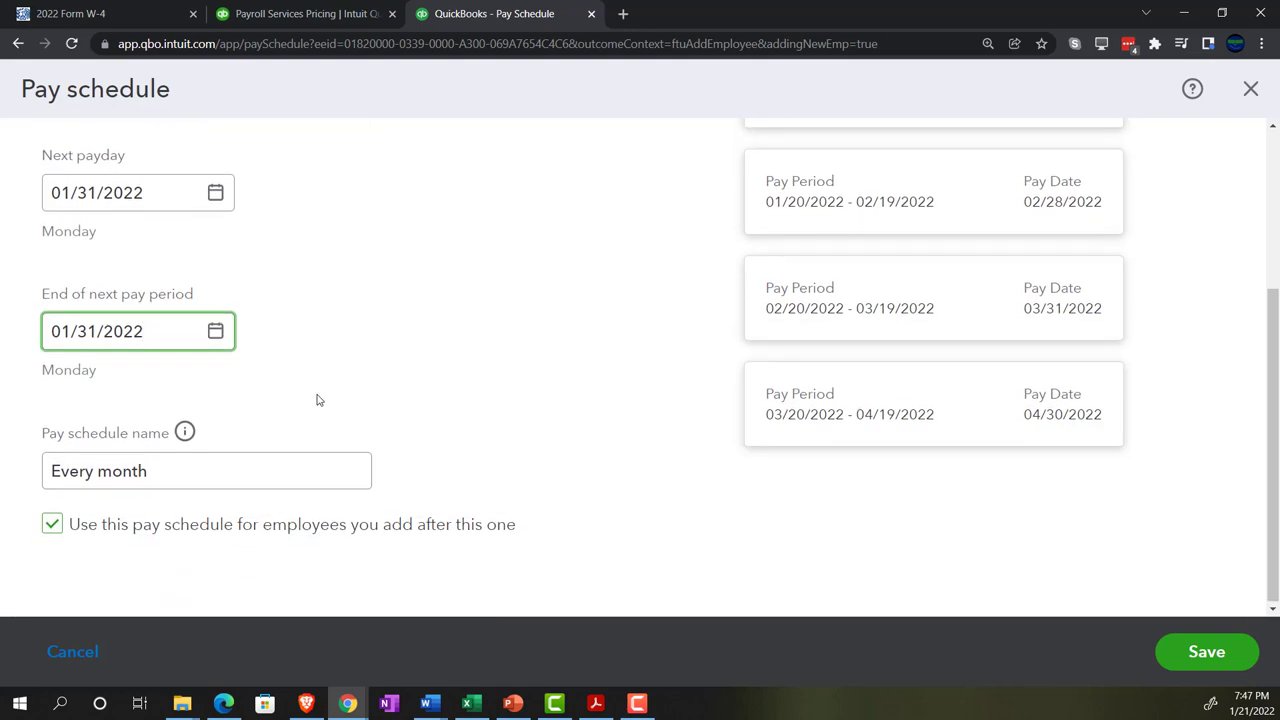
left_click(190, 476)
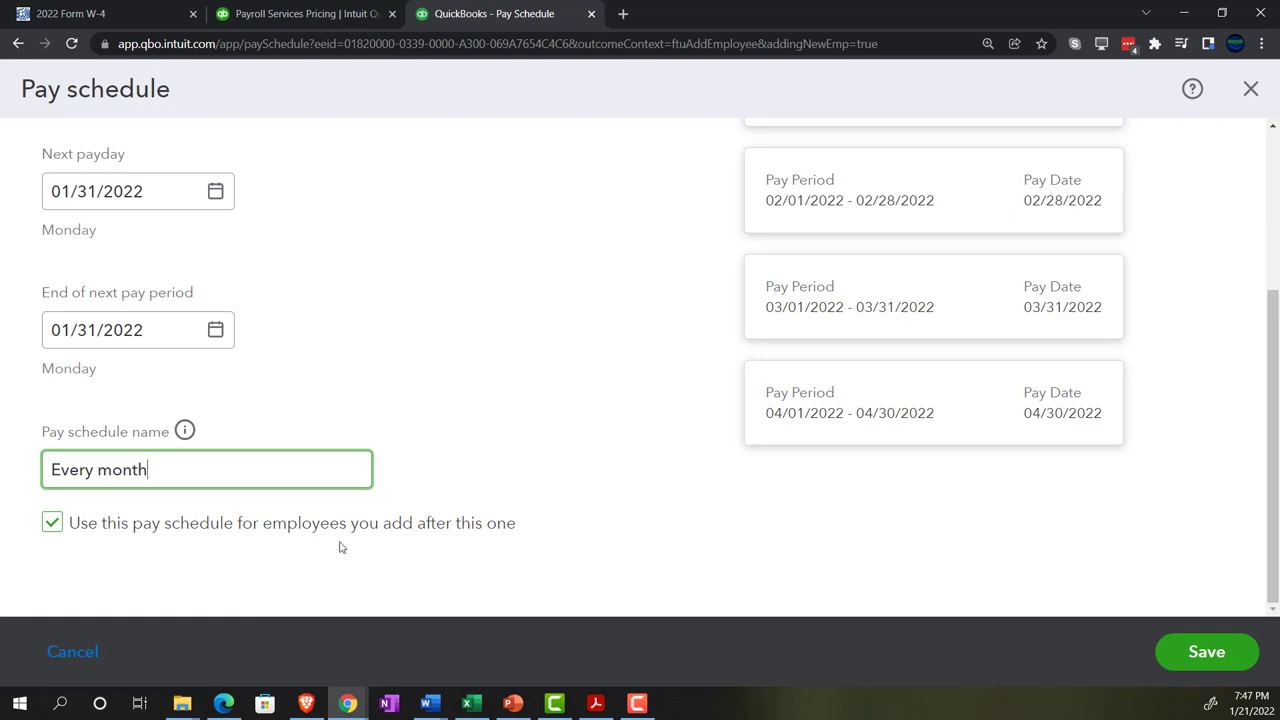
scroll(538, 545, "up", 1)
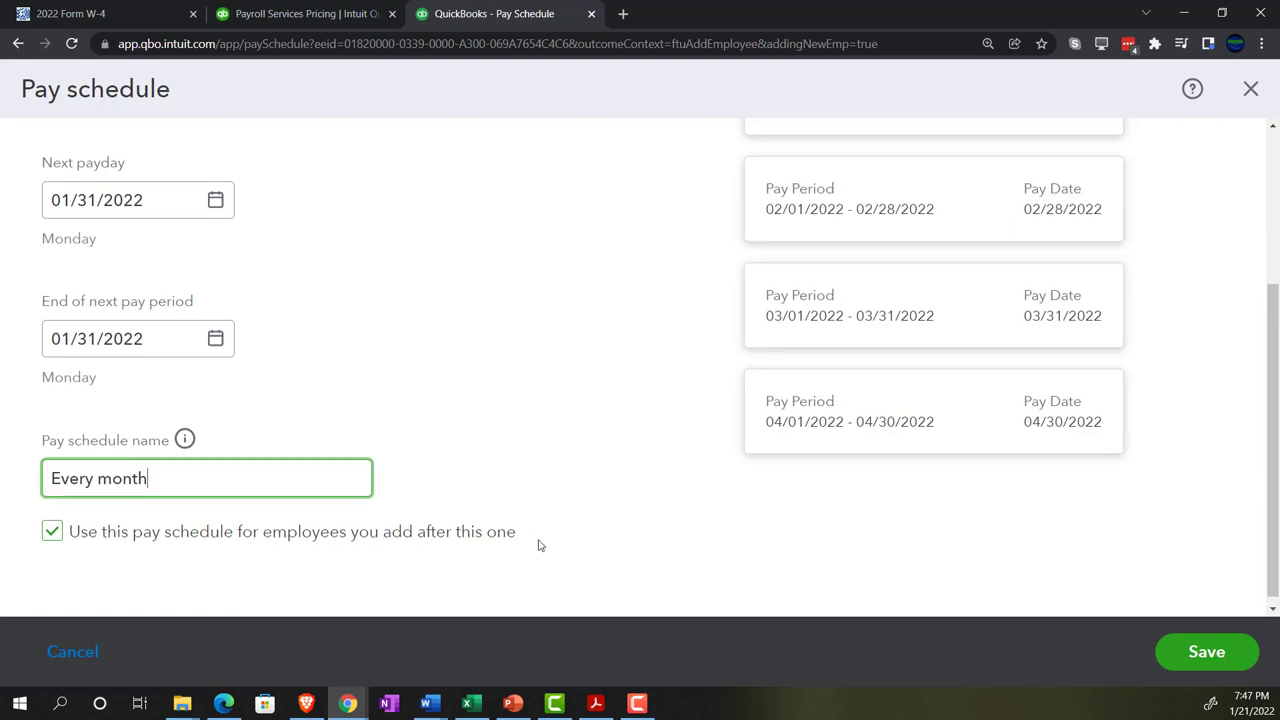
scroll(538, 545, "up", 1)
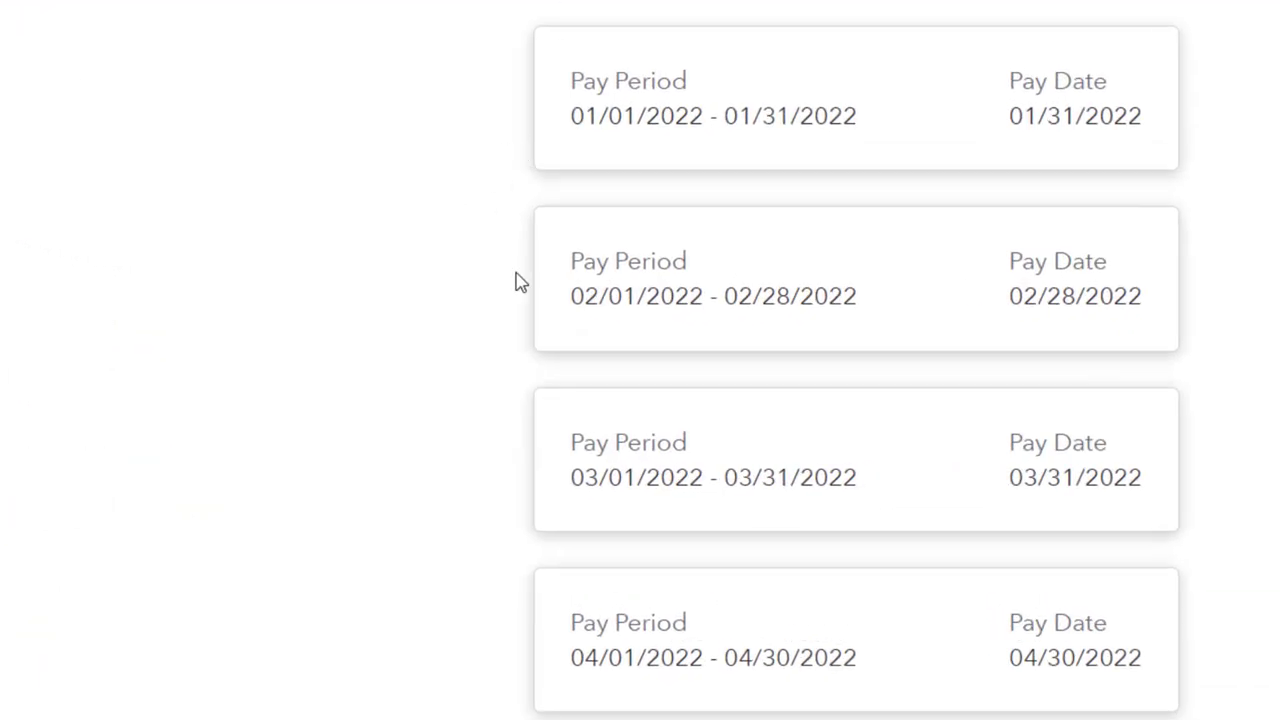
scroll(354, 520, "down", 1)
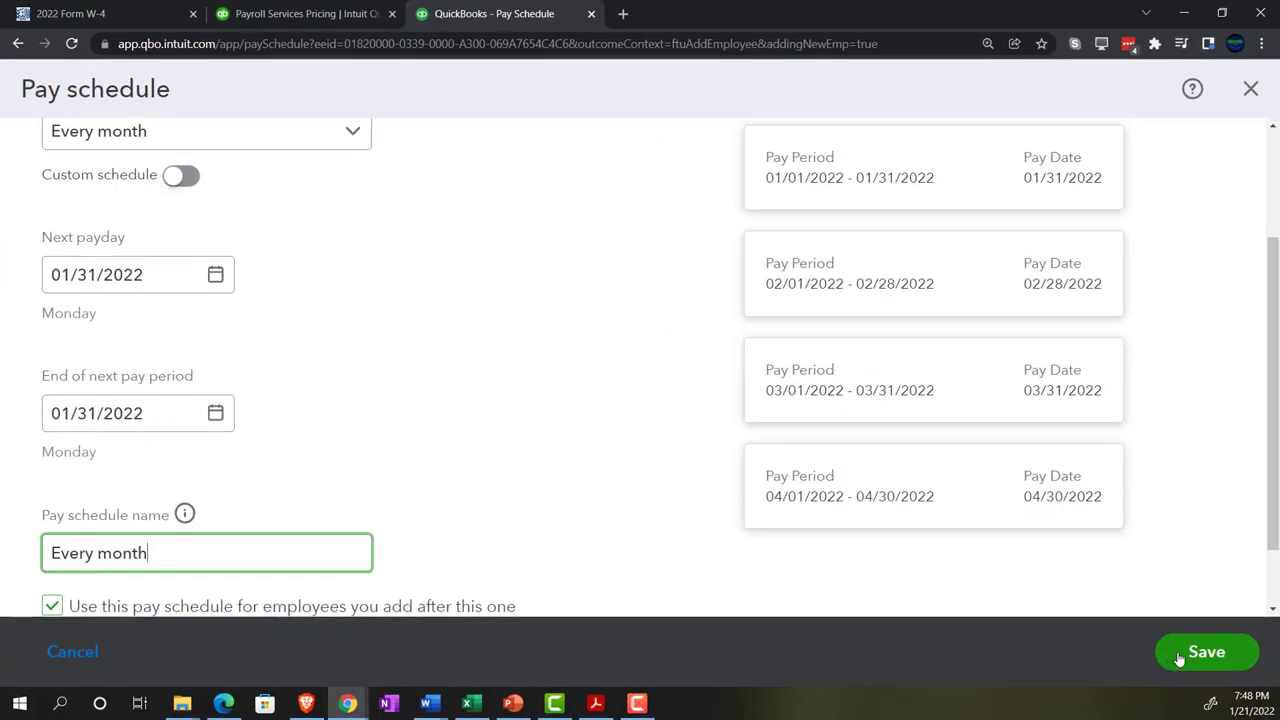
Step: Save the Every month pay schedule
left_click(1178, 655)
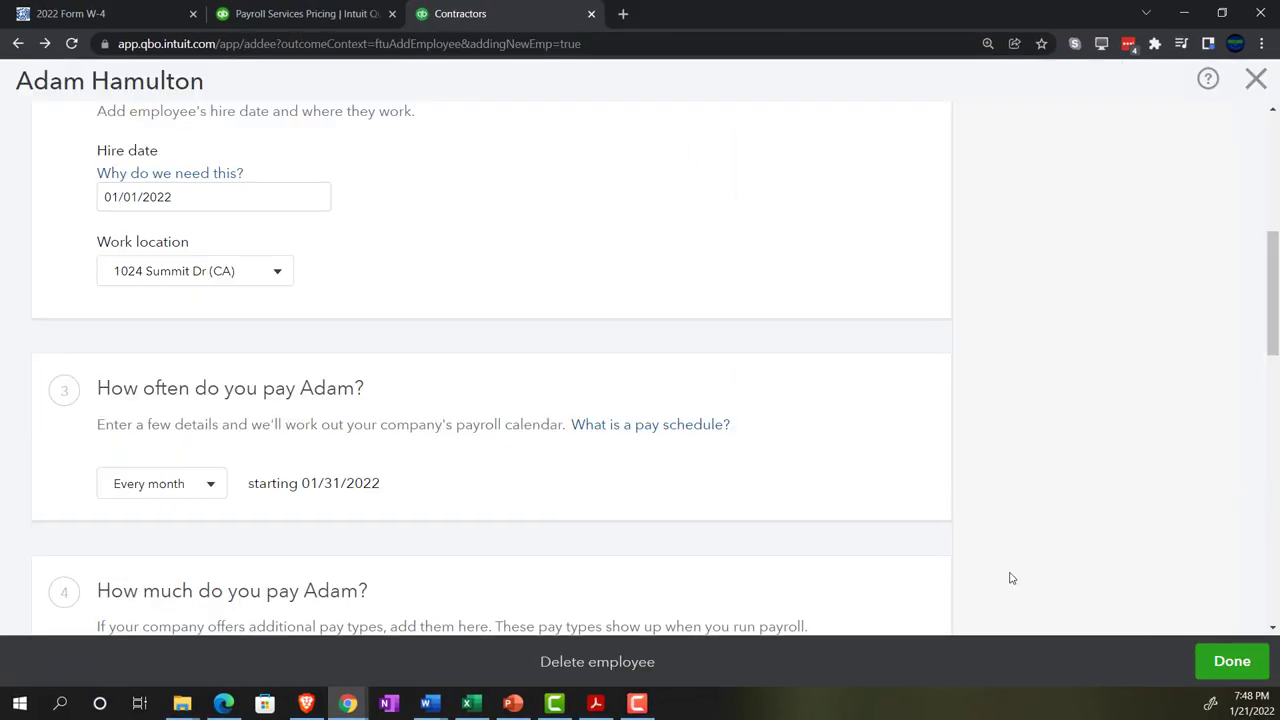
scroll(829, 484, "down", 3)
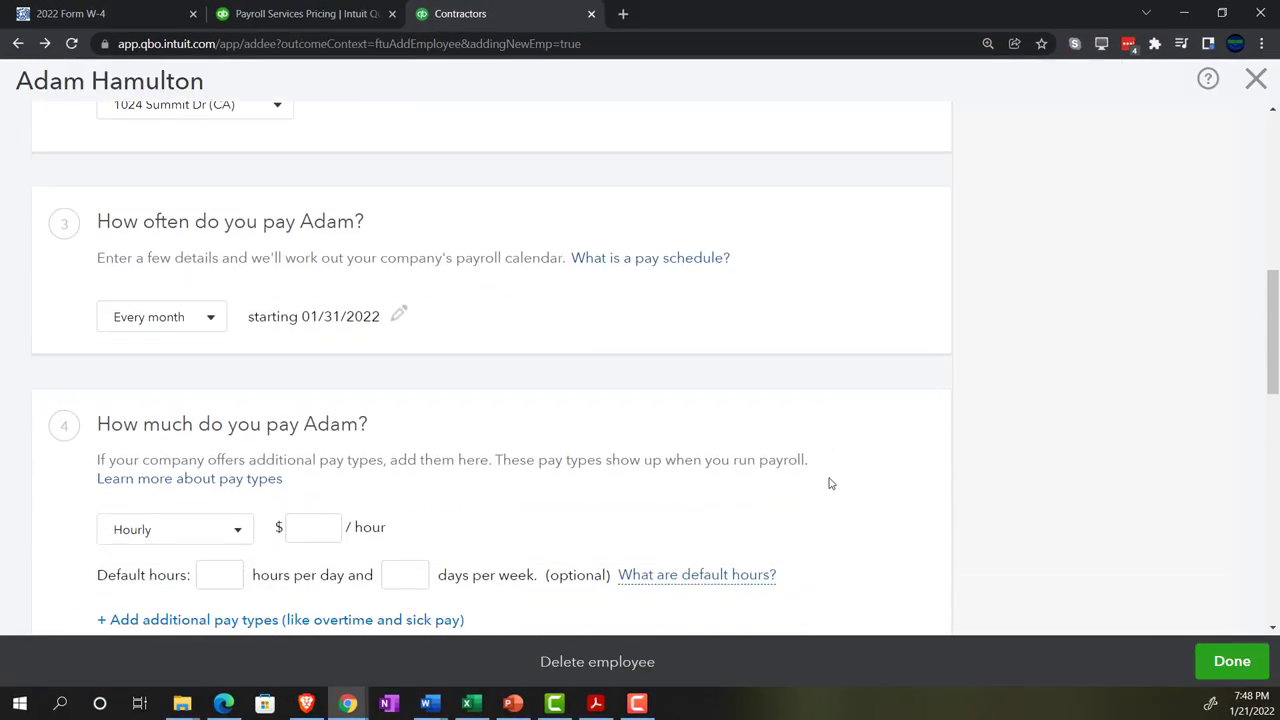
scroll(829, 484, "up", 3)
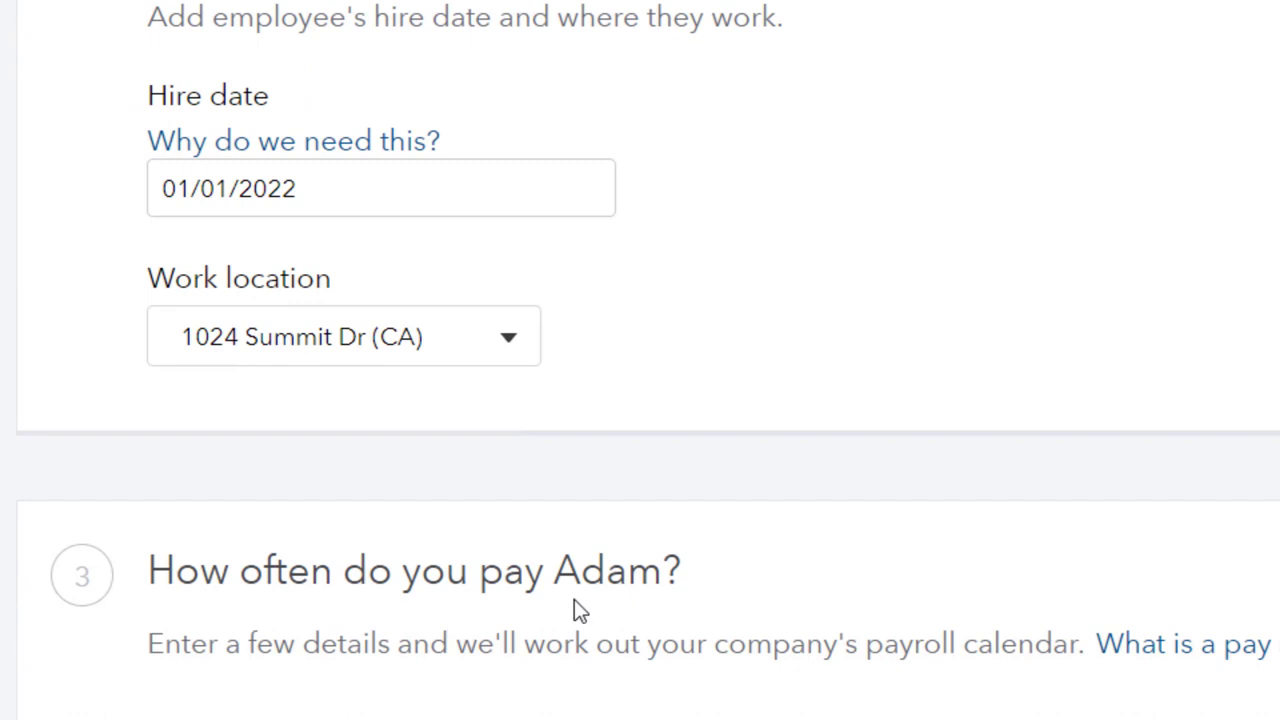
scroll(572, 605, "down", 2)
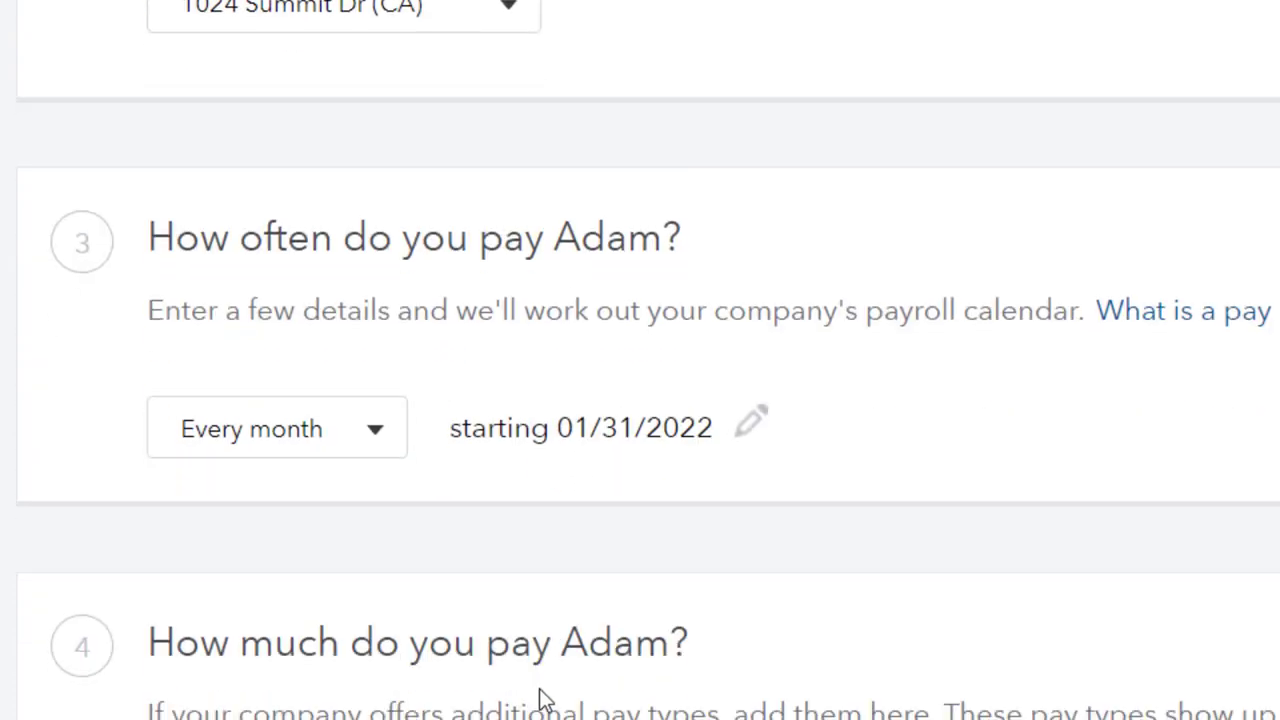
scroll(545, 698, "down", 2)
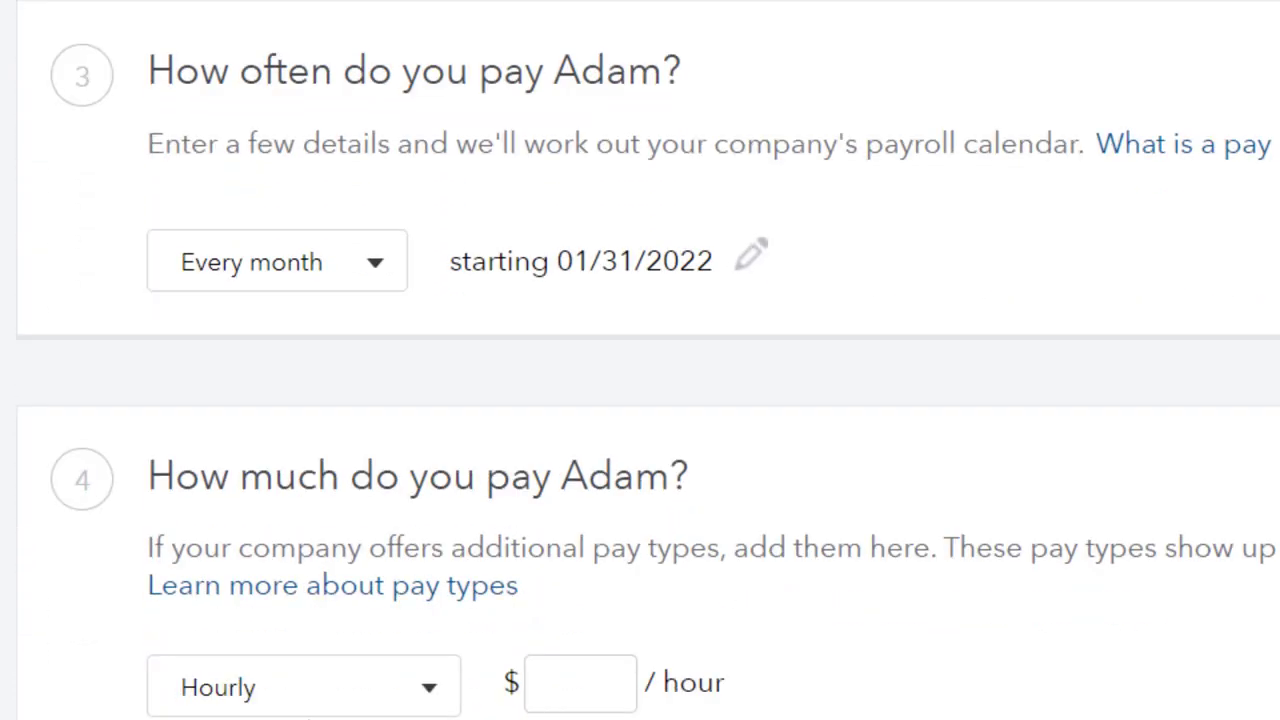
Step: Switch the employee's pay type to Salary at 60,000.00 per year
left_click(428, 689)
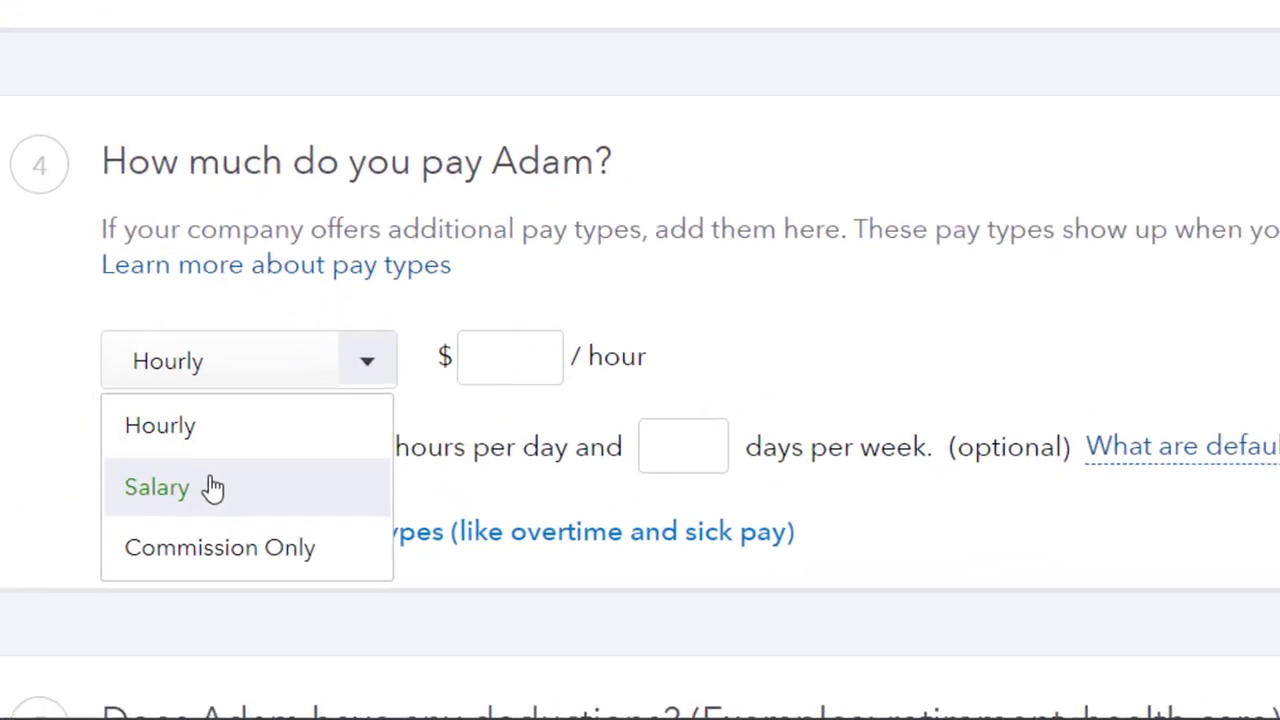
left_click(172, 569)
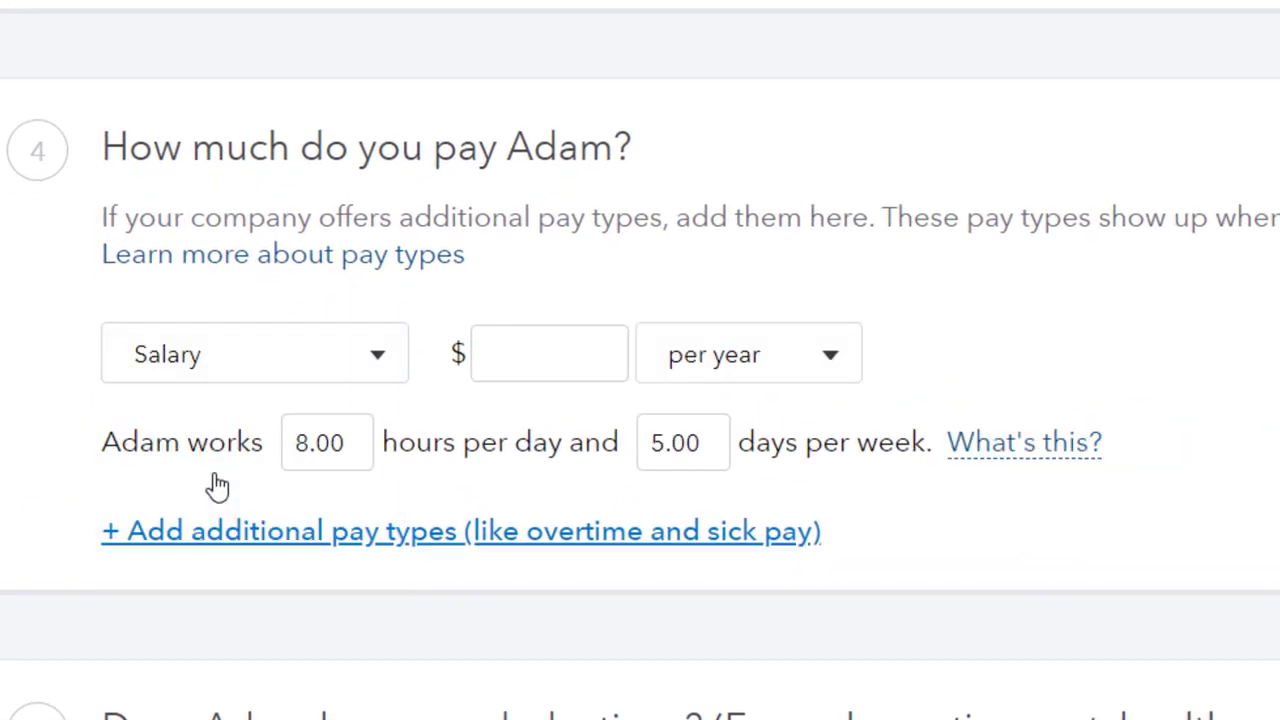
left_click(527, 355)
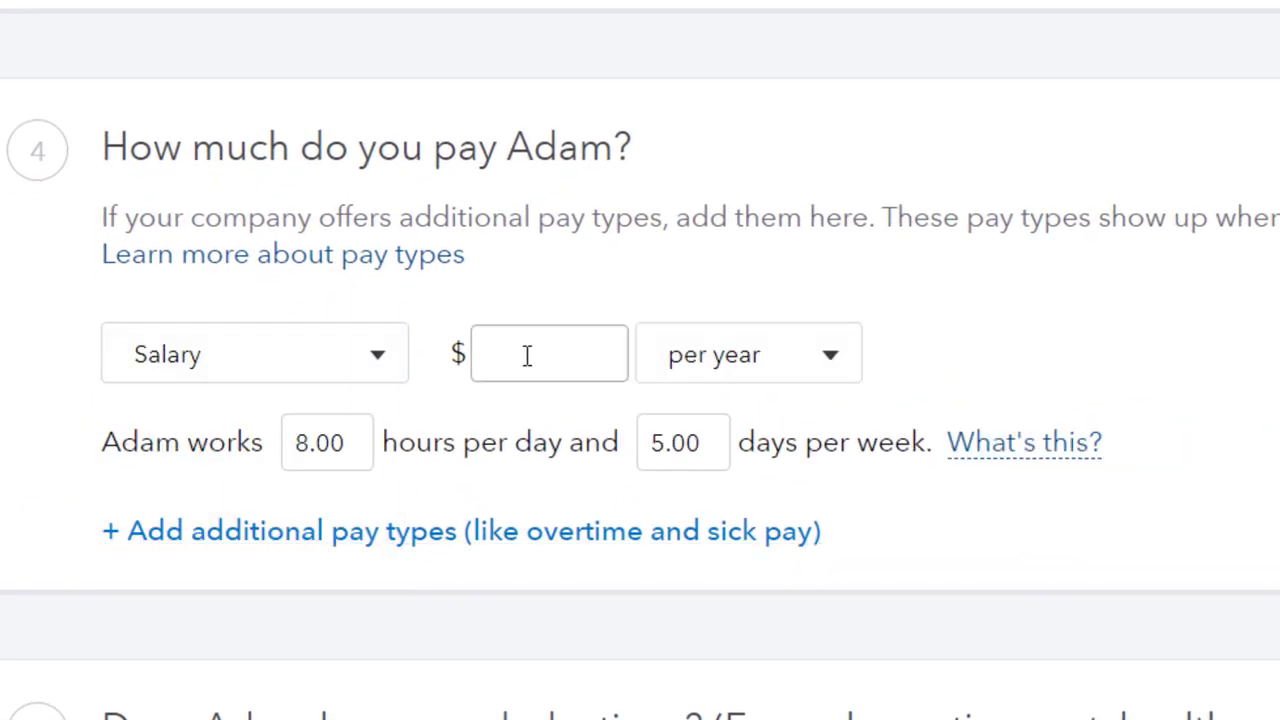
type("60000")
left_click(1037, 309)
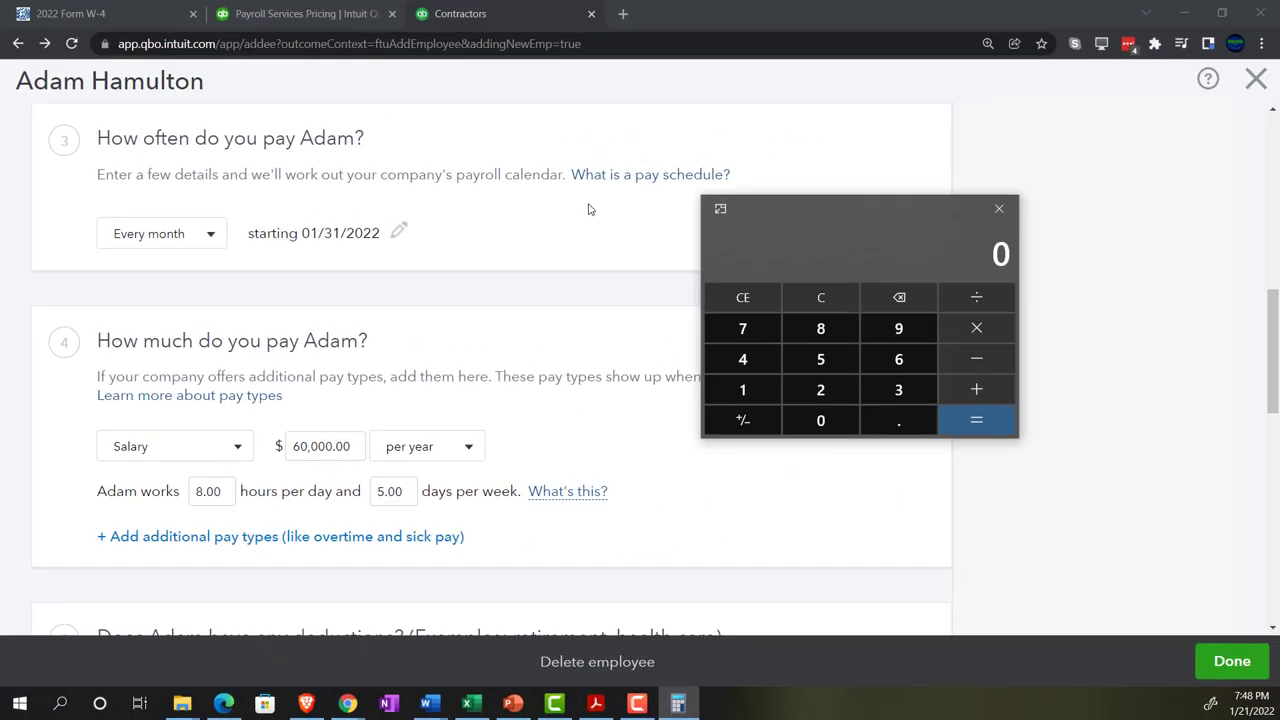
Step: Compute 4,583.33 × 12 in Calculator, then change the yearly salary to 55,000.00
type("458")
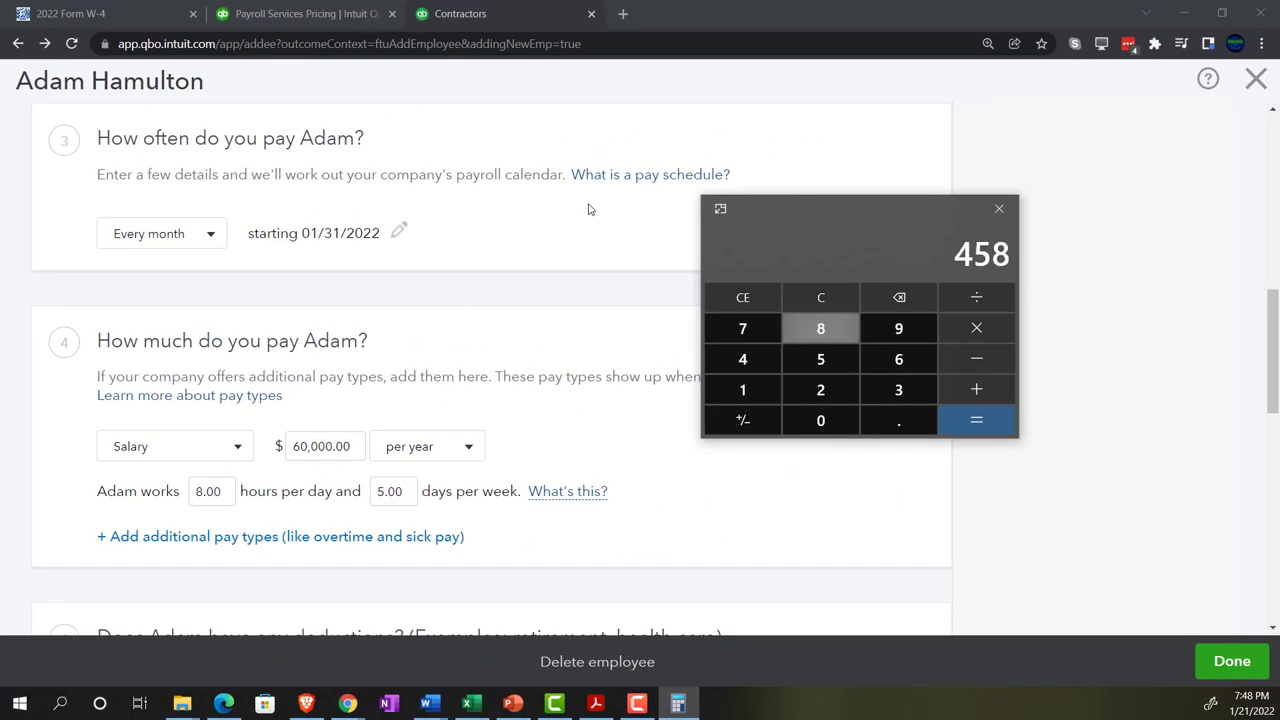
type("3.33")
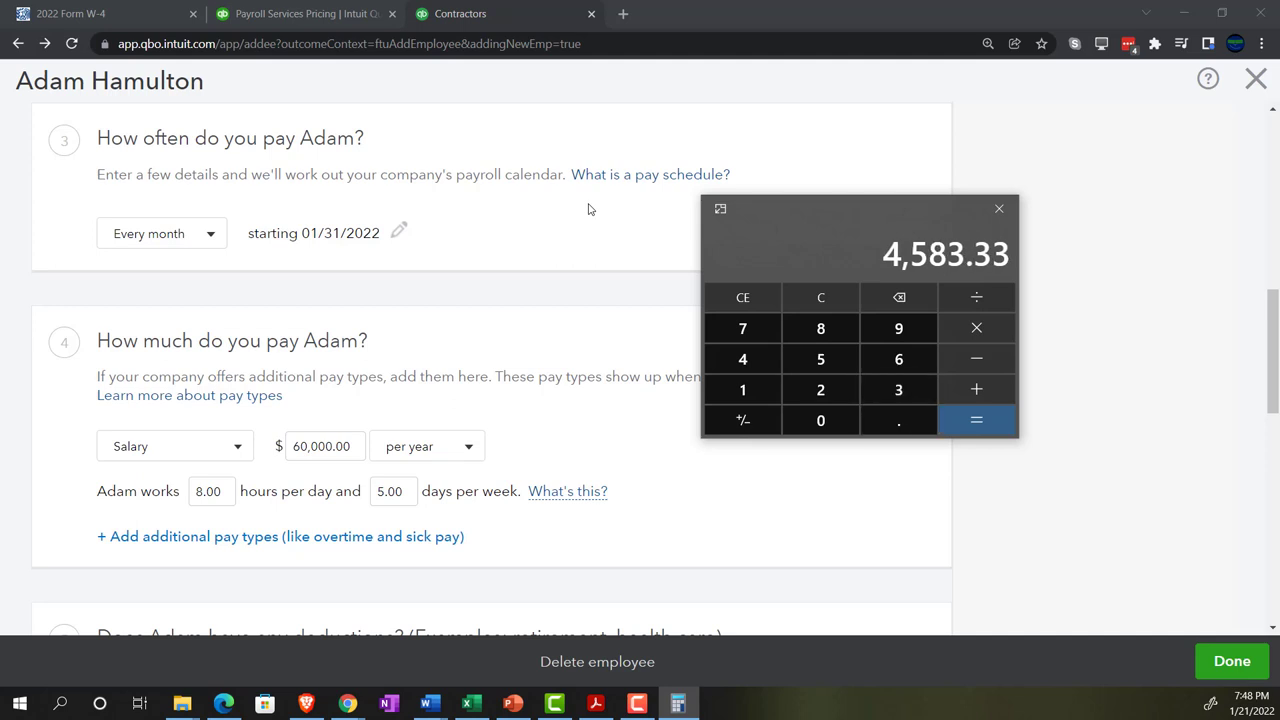
type("*12")
key("Return")
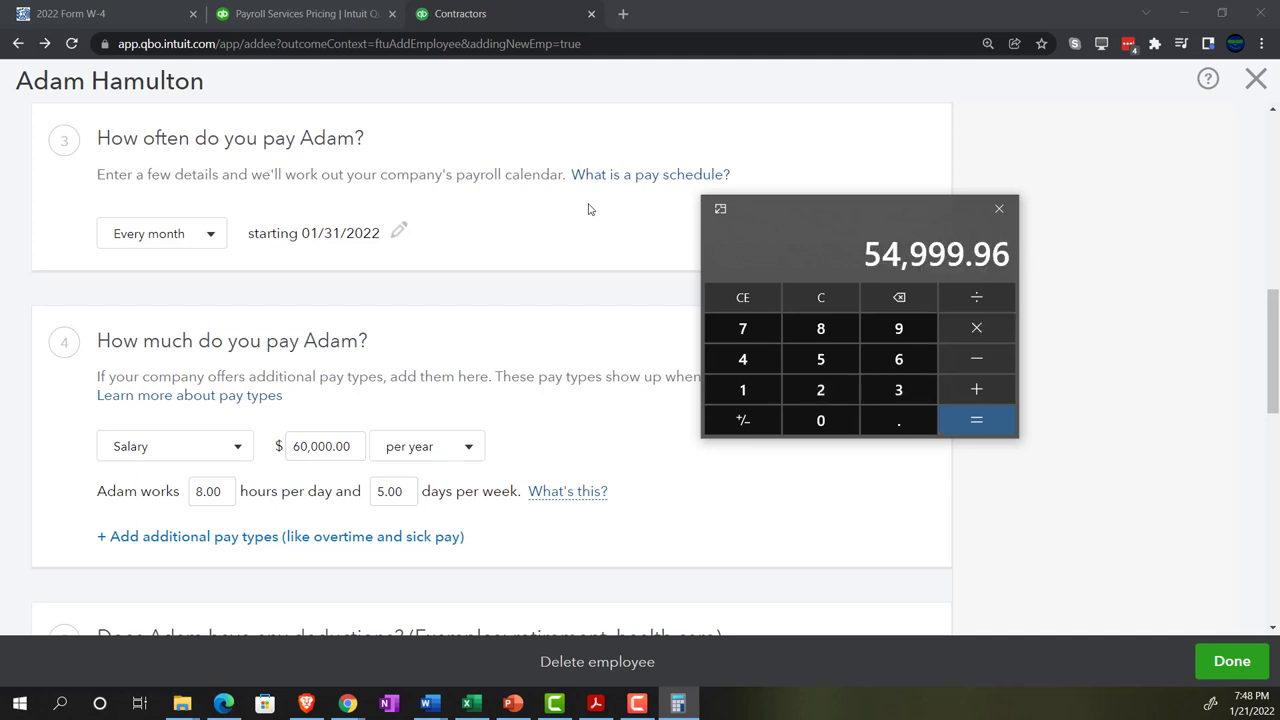
left_click(998, 208)
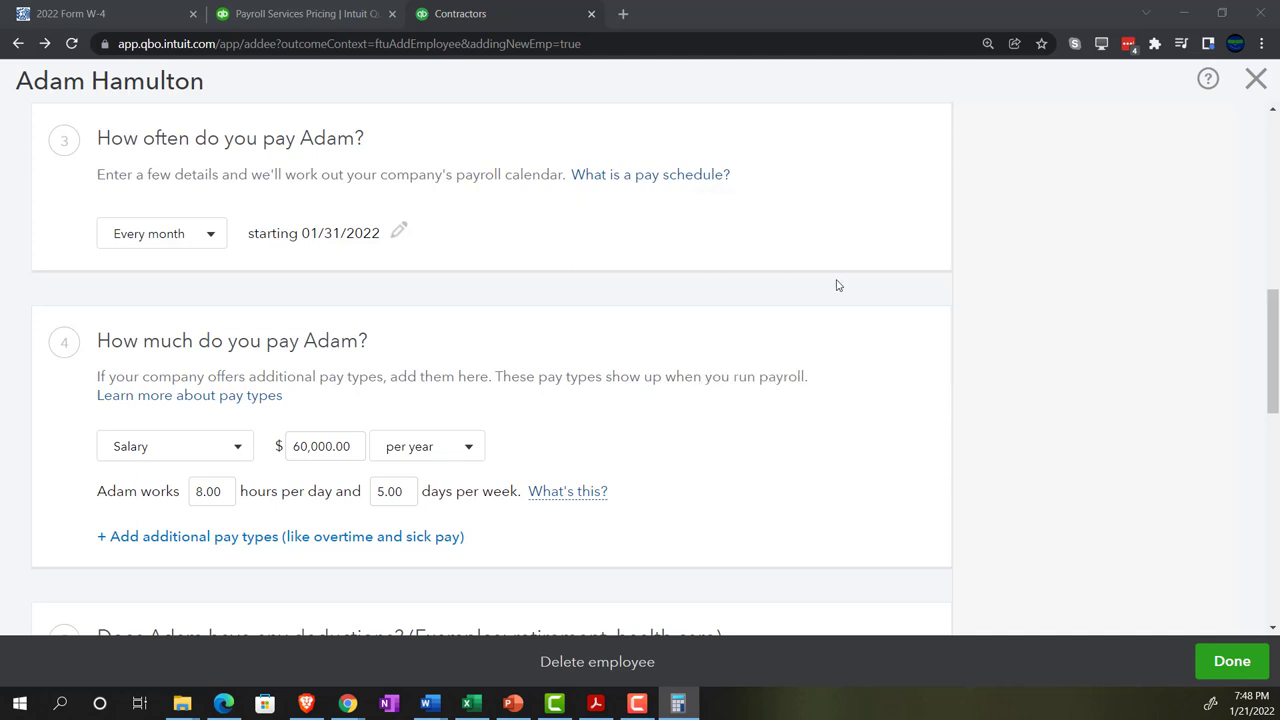
left_click(291, 447)
type("55000")
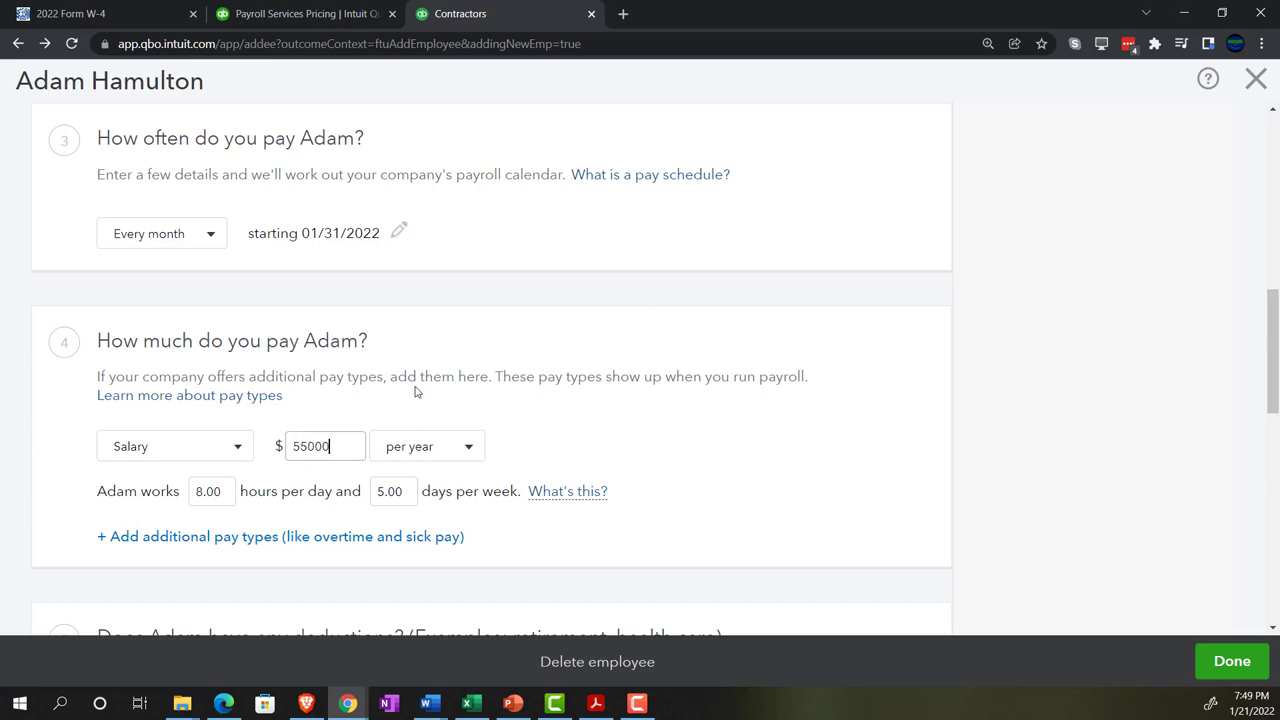
left_click(417, 392)
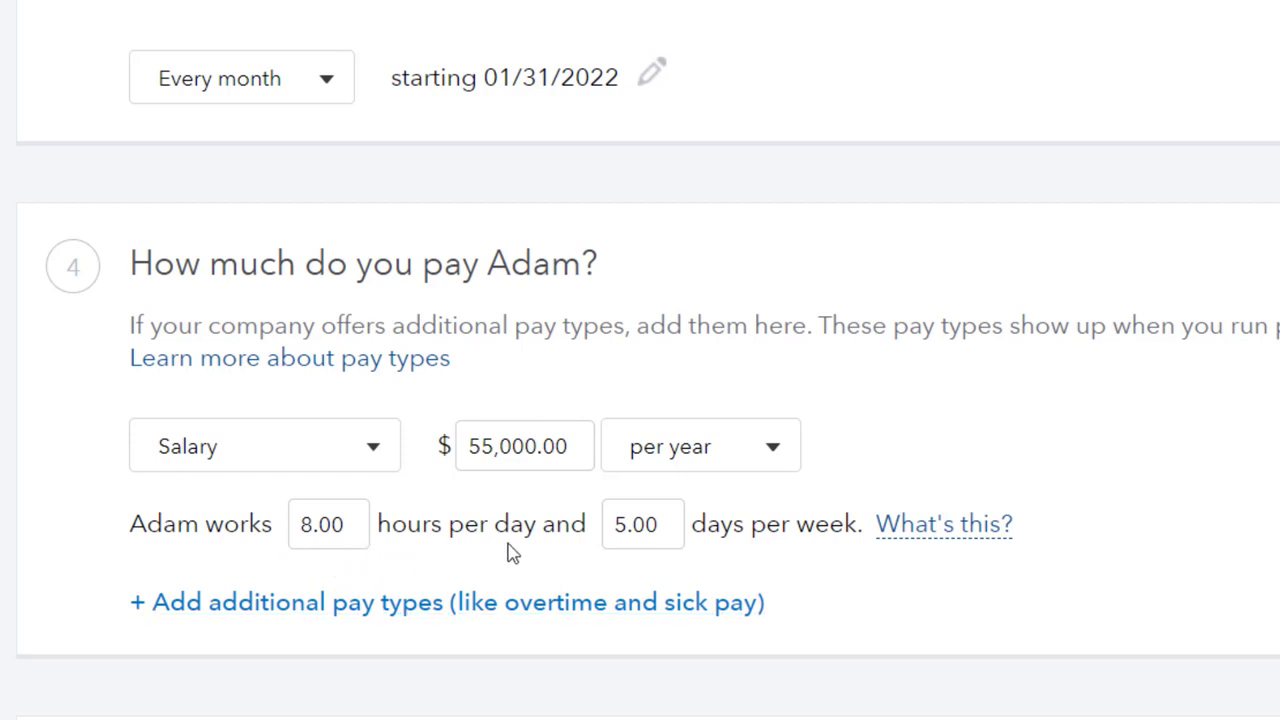
Step: Scroll past deductions, withholdings and personal details to the question on how to pay the employee
scroll(510, 552, "down", 4)
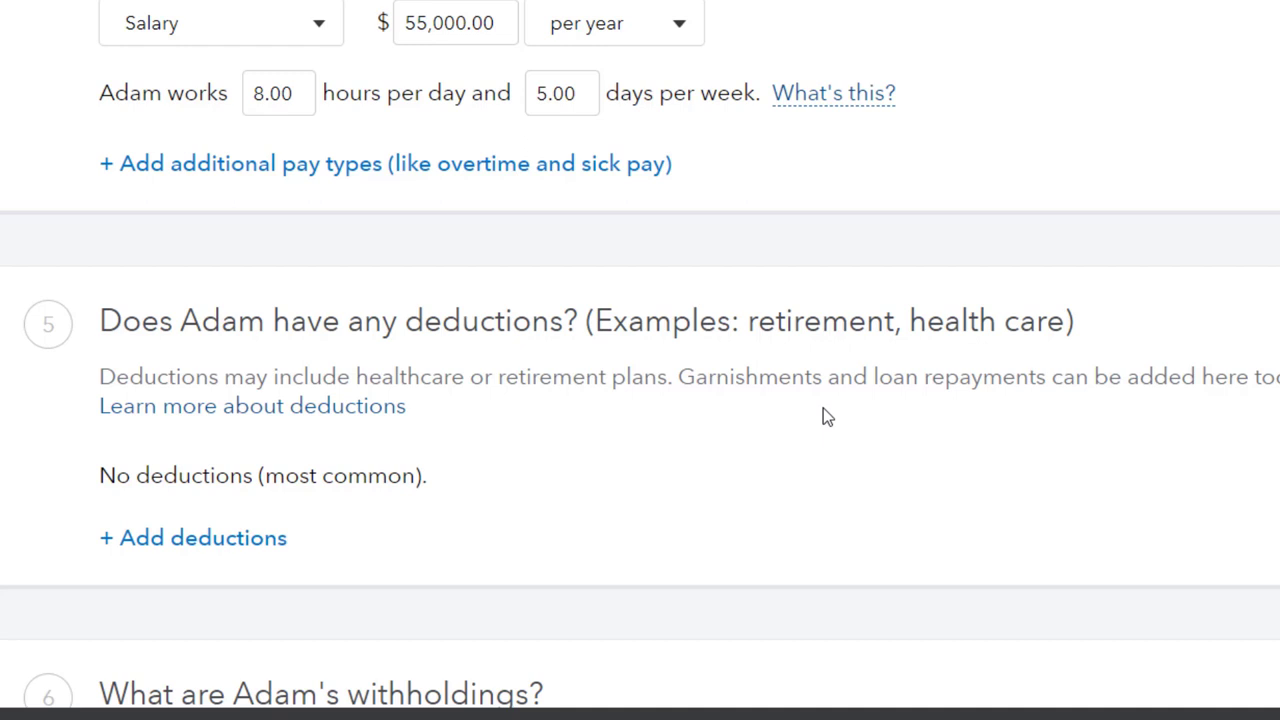
scroll(823, 408, "down", 1)
scroll(823, 408, "down", 1)
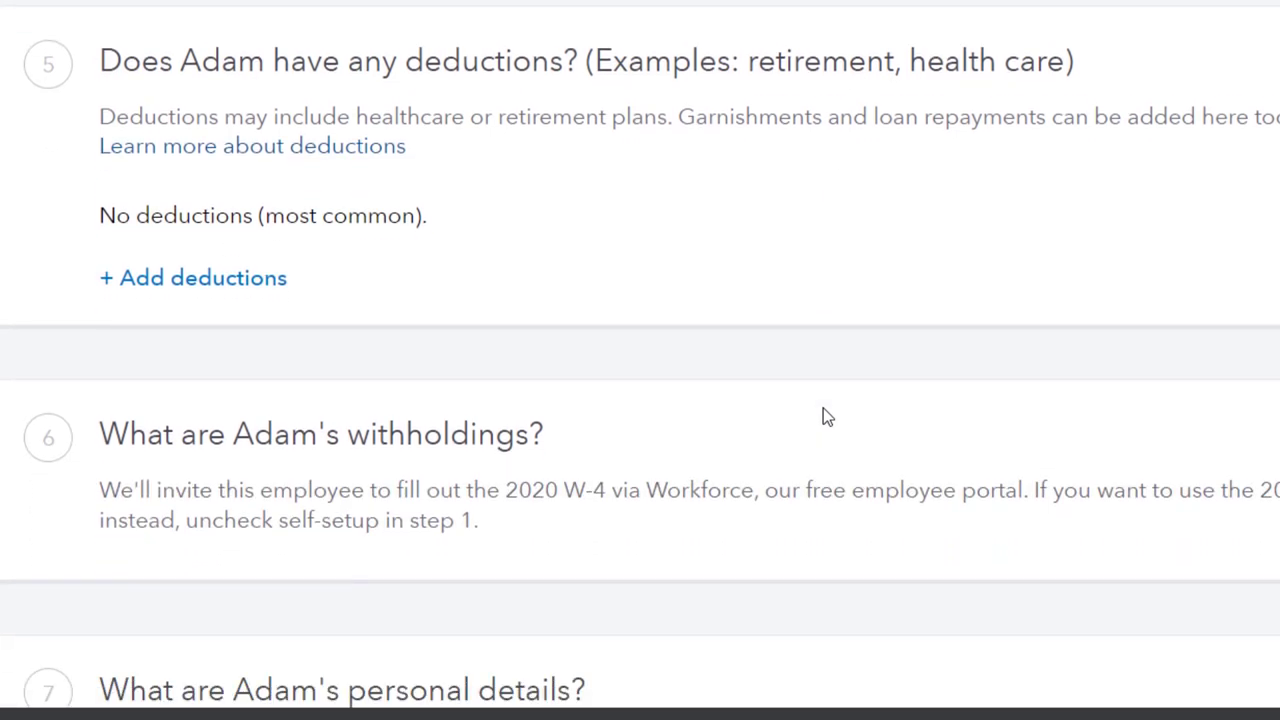
scroll(827, 417, "down", 1)
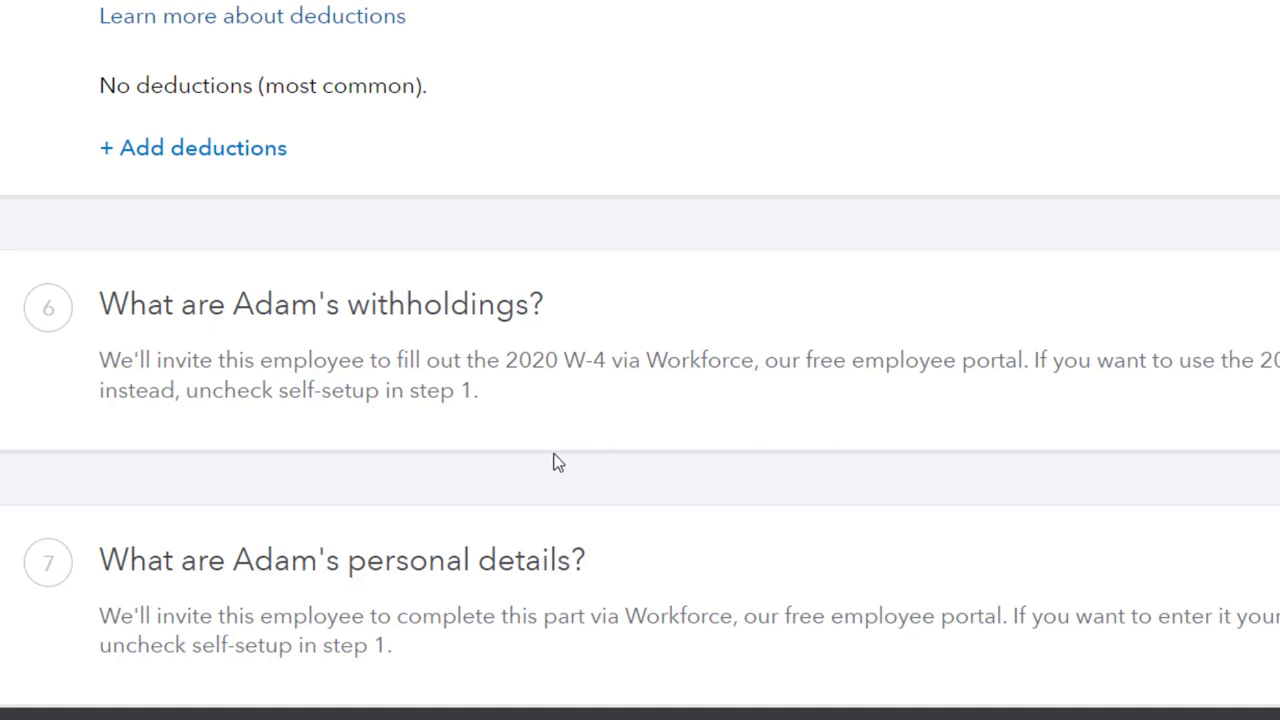
scroll(558, 462, "down", 1)
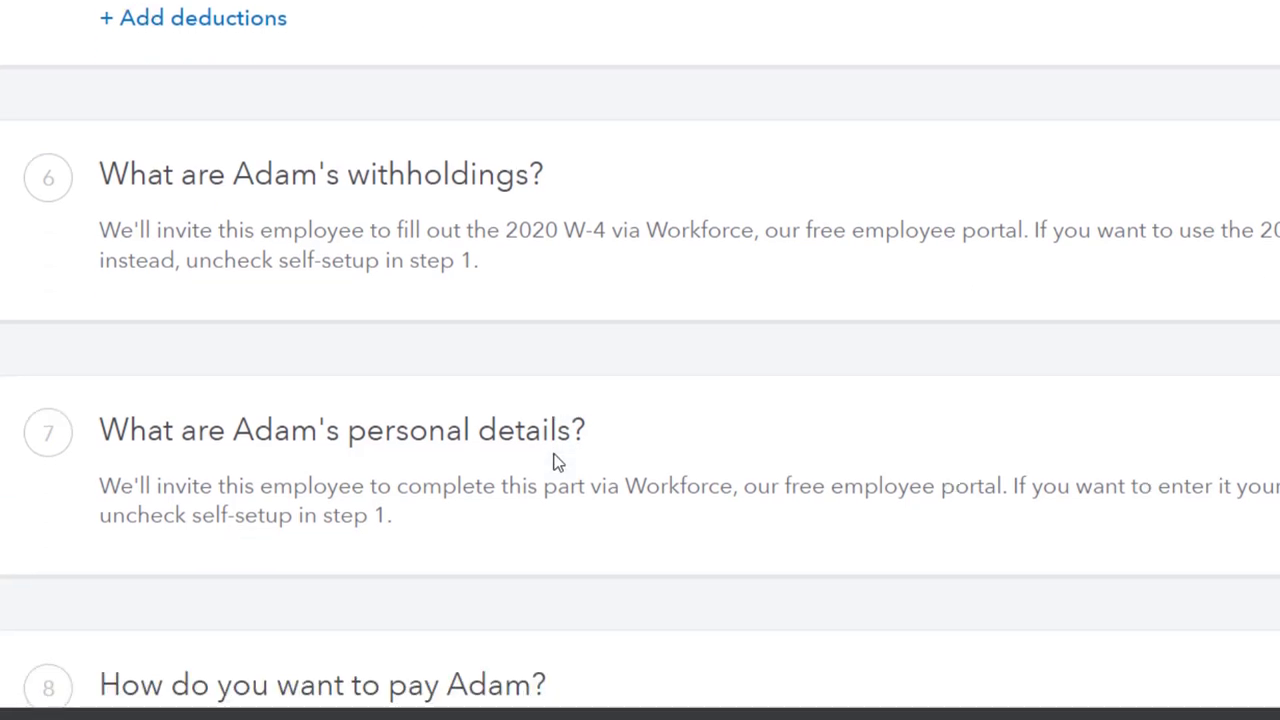
scroll(569, 464, "down", 1)
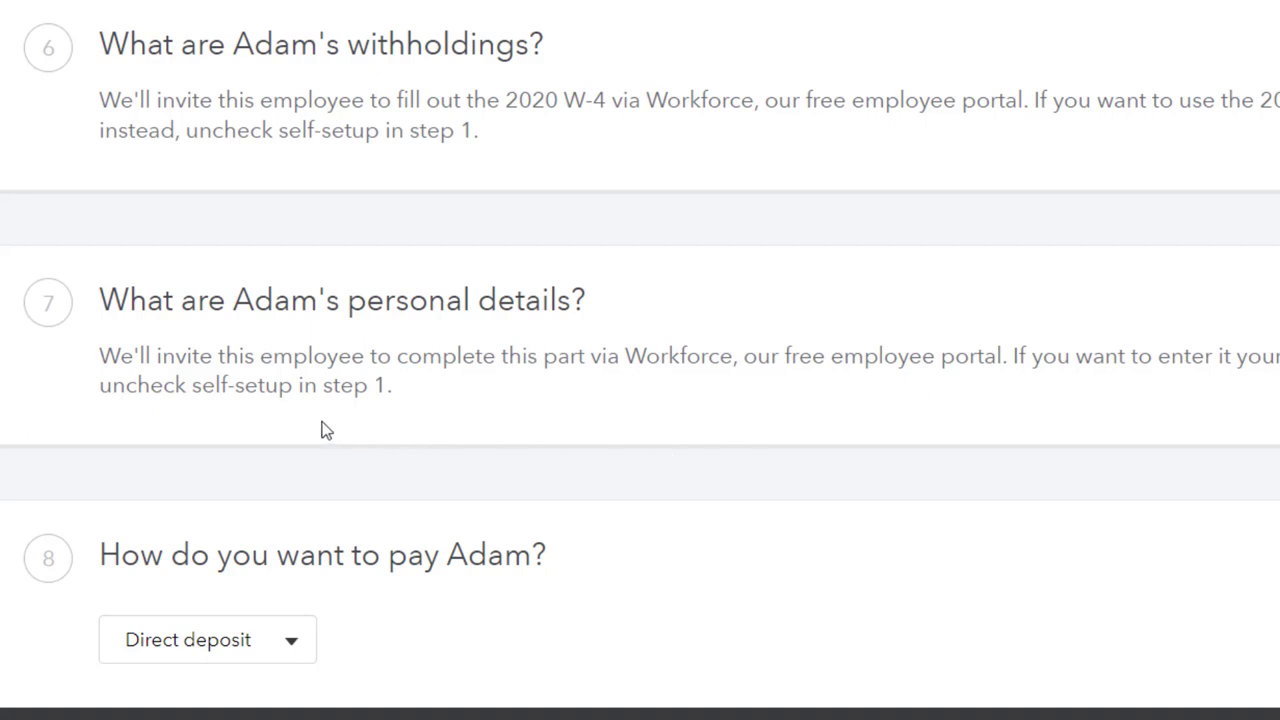
scroll(326, 427, "down", 1)
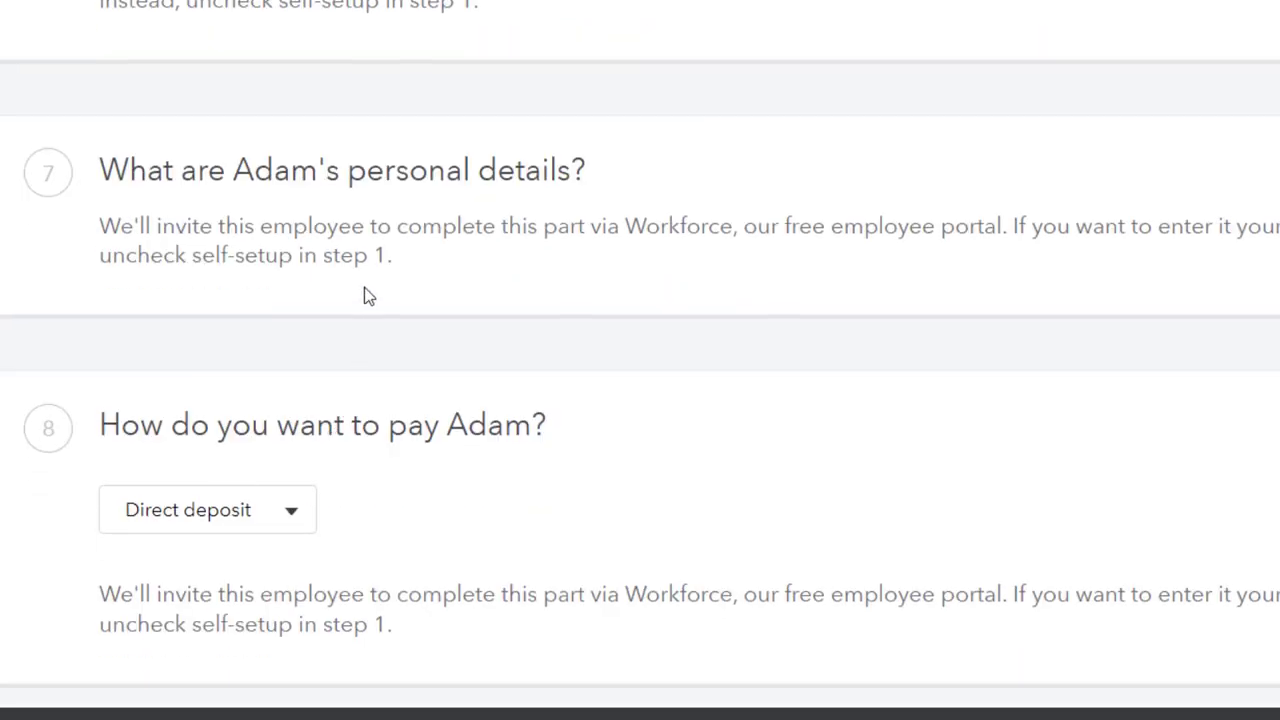
scroll(366, 290, "down", 1)
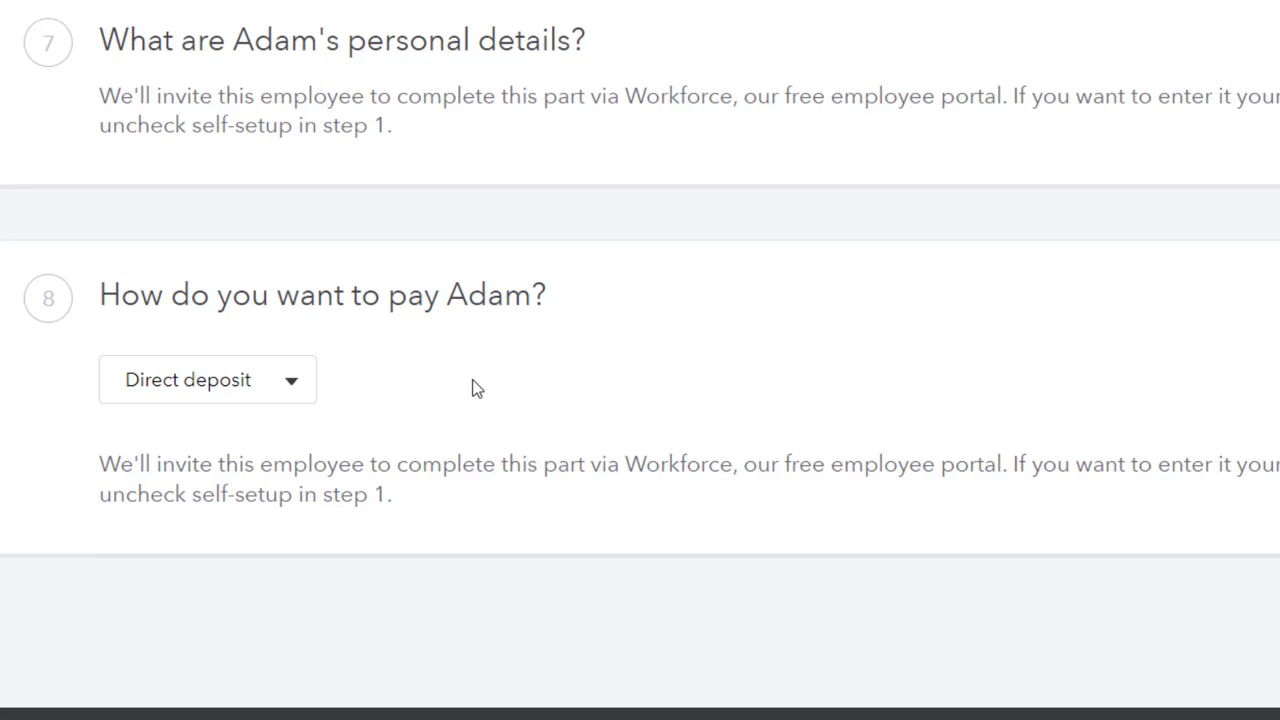
Step: Change the employee's pay method from Direct deposit to Paper check and click Done
left_click(299, 391)
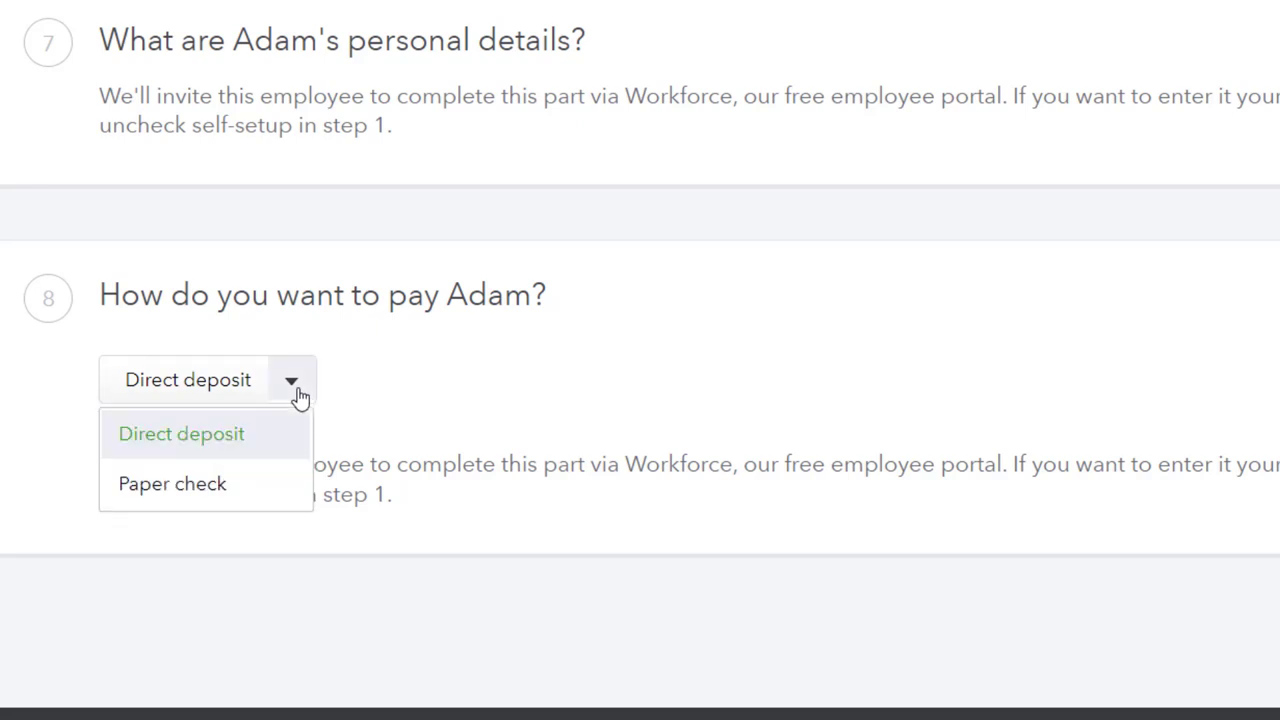
left_click(213, 494)
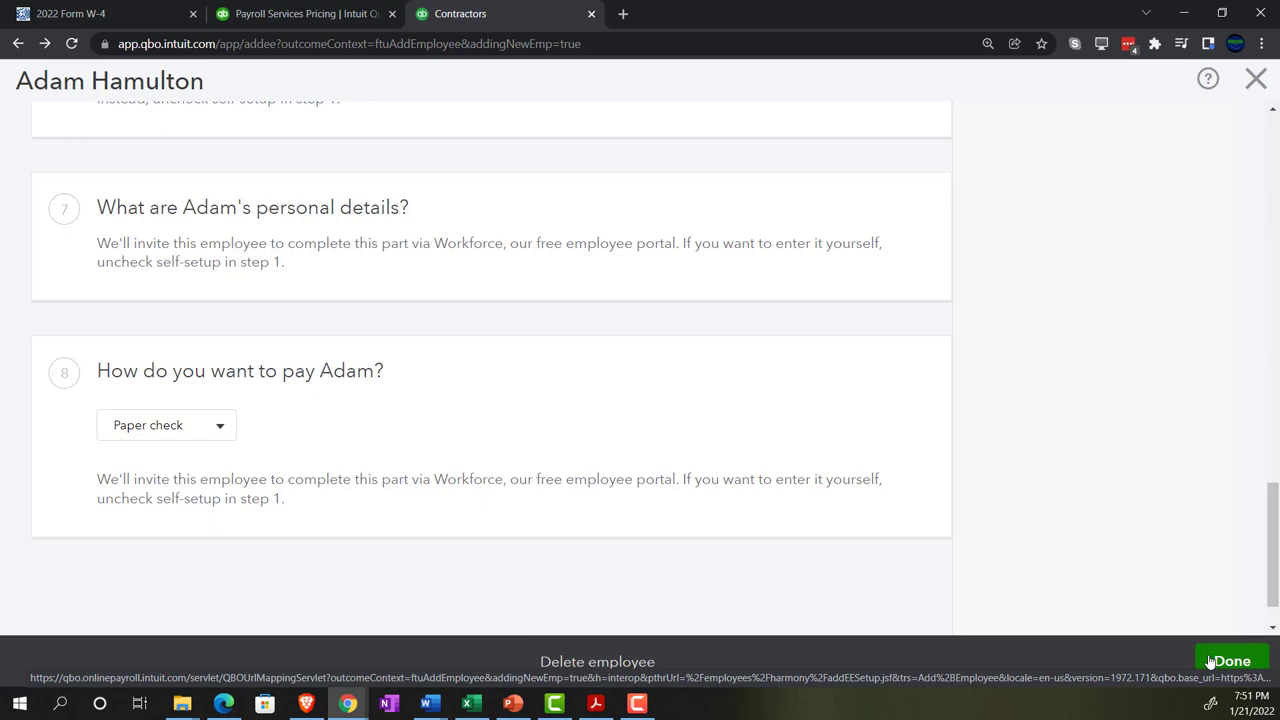
left_click(1211, 661)
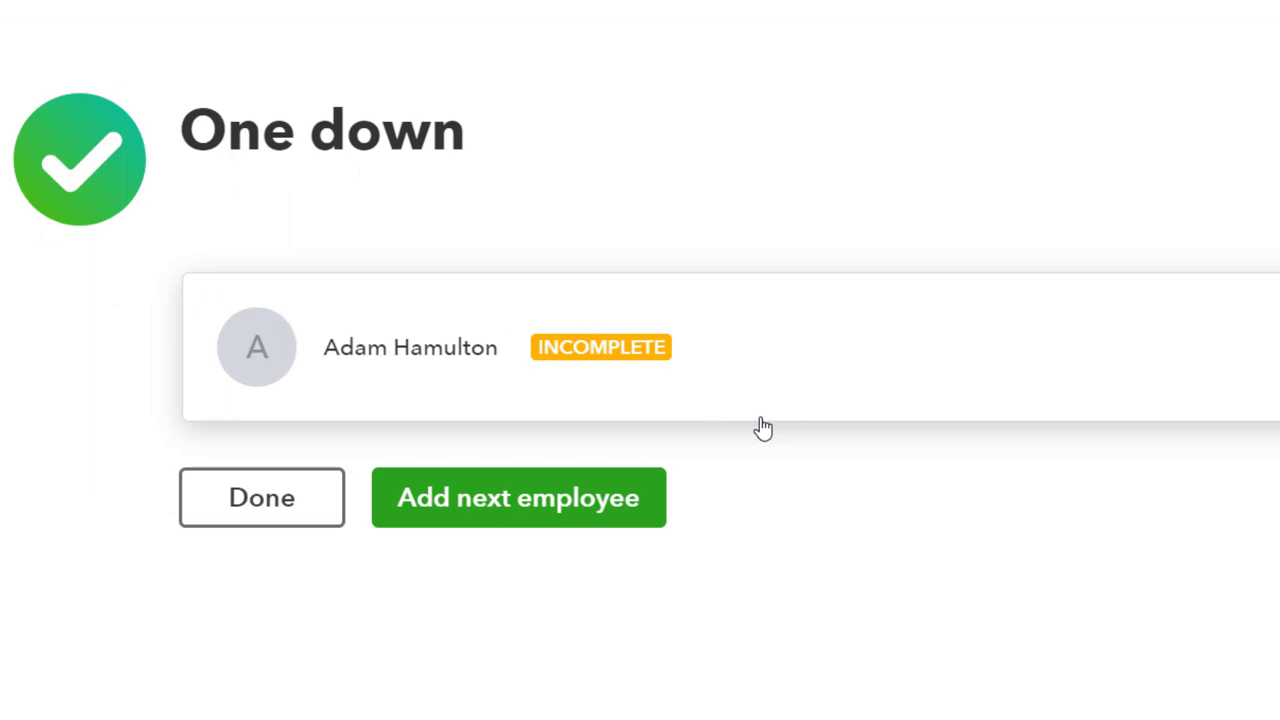
Step: Add the next employee and enter their first and last name
left_click(549, 515)
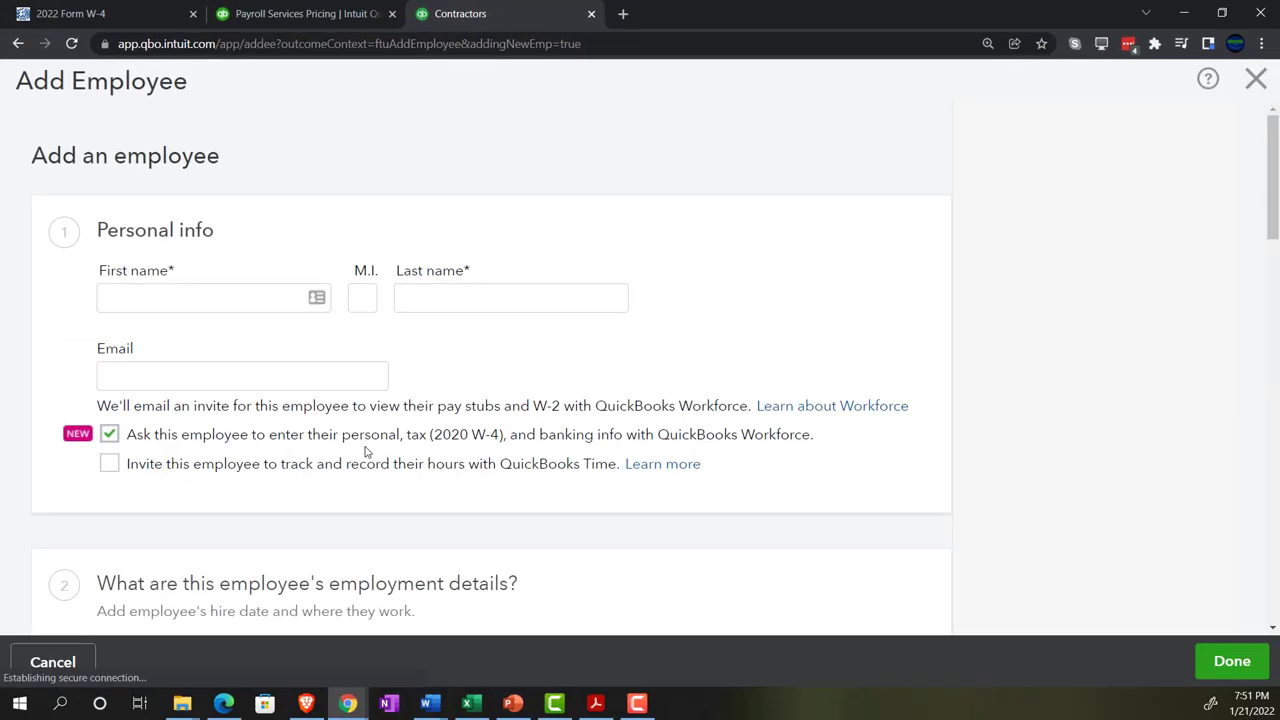
left_click(165, 296)
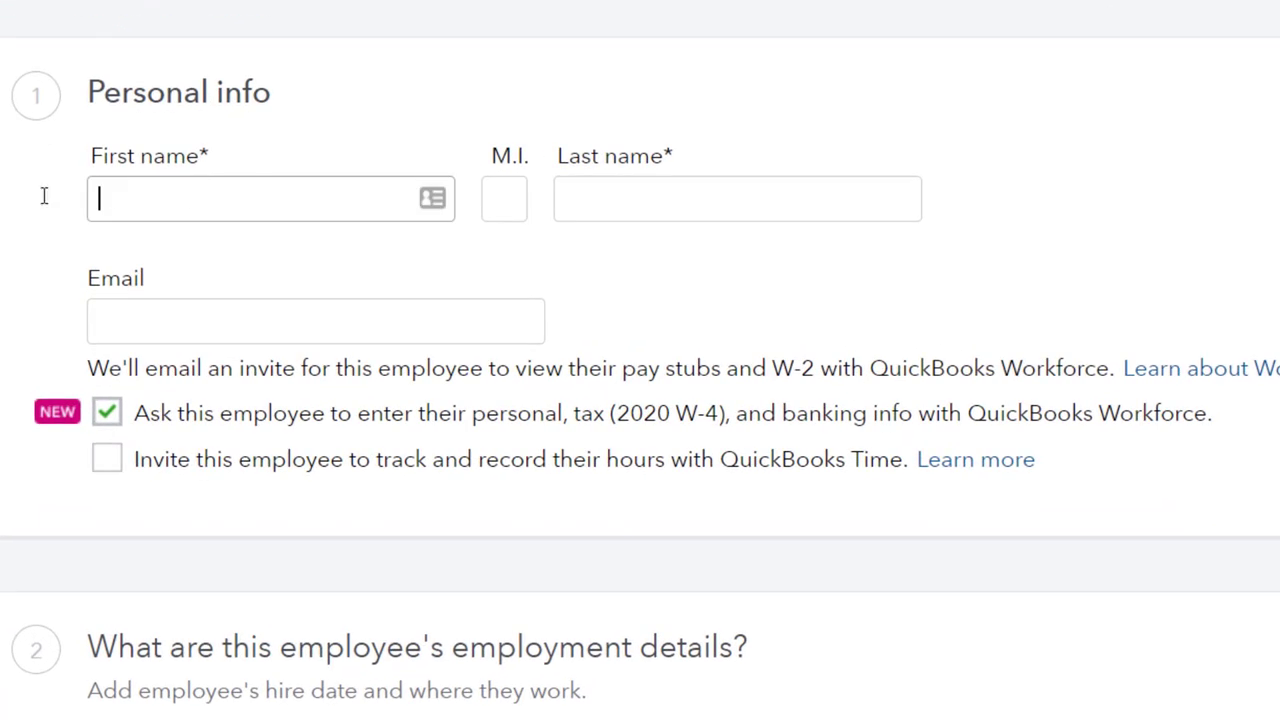
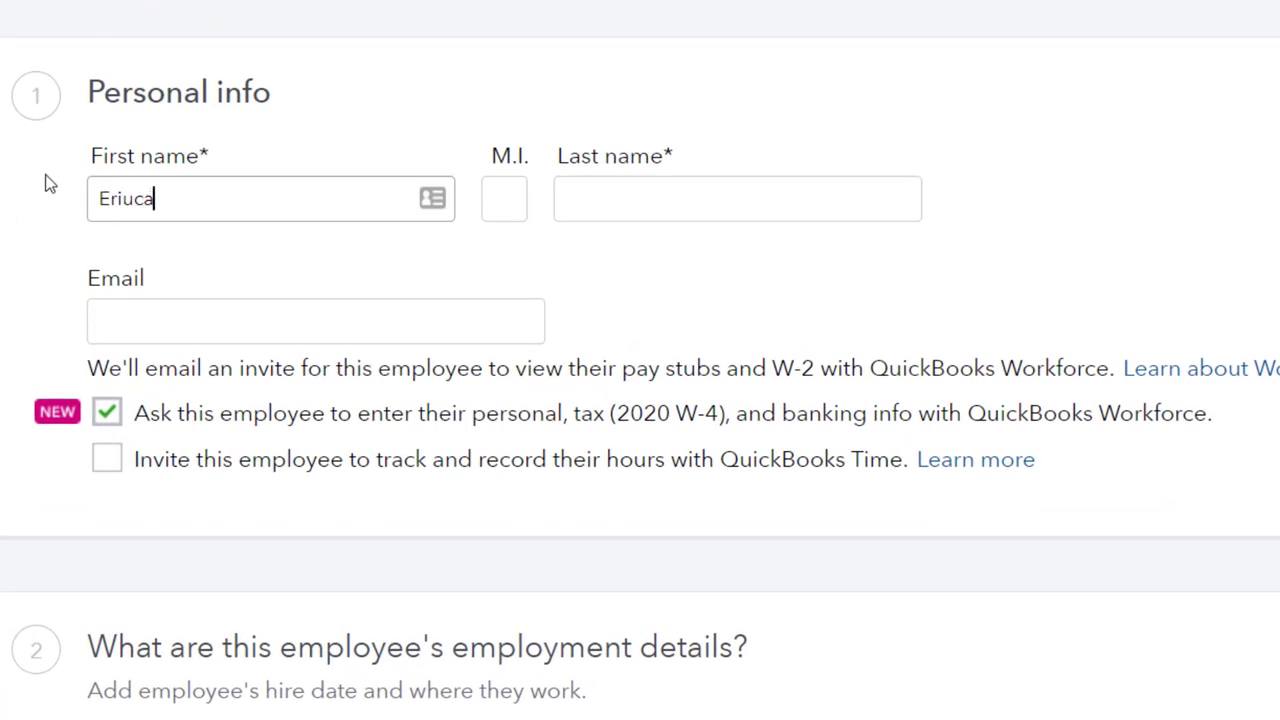
key("Tab")
key("Tab")
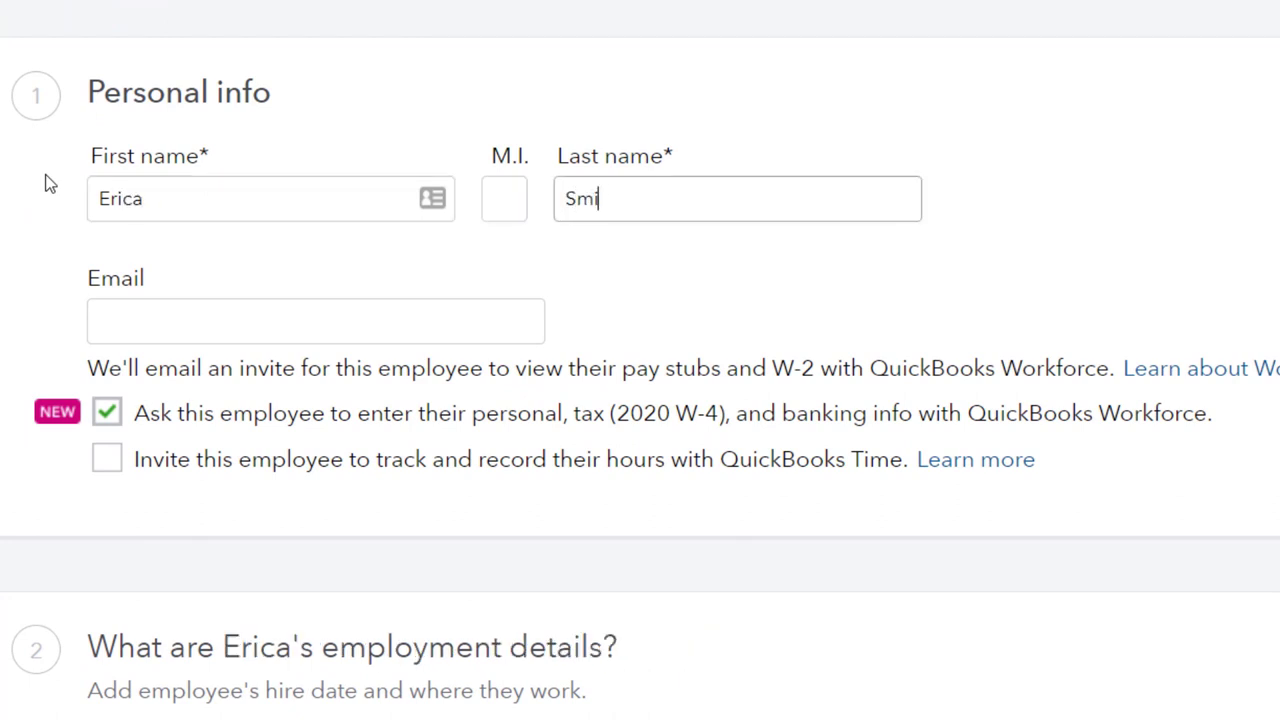
key("Tab")
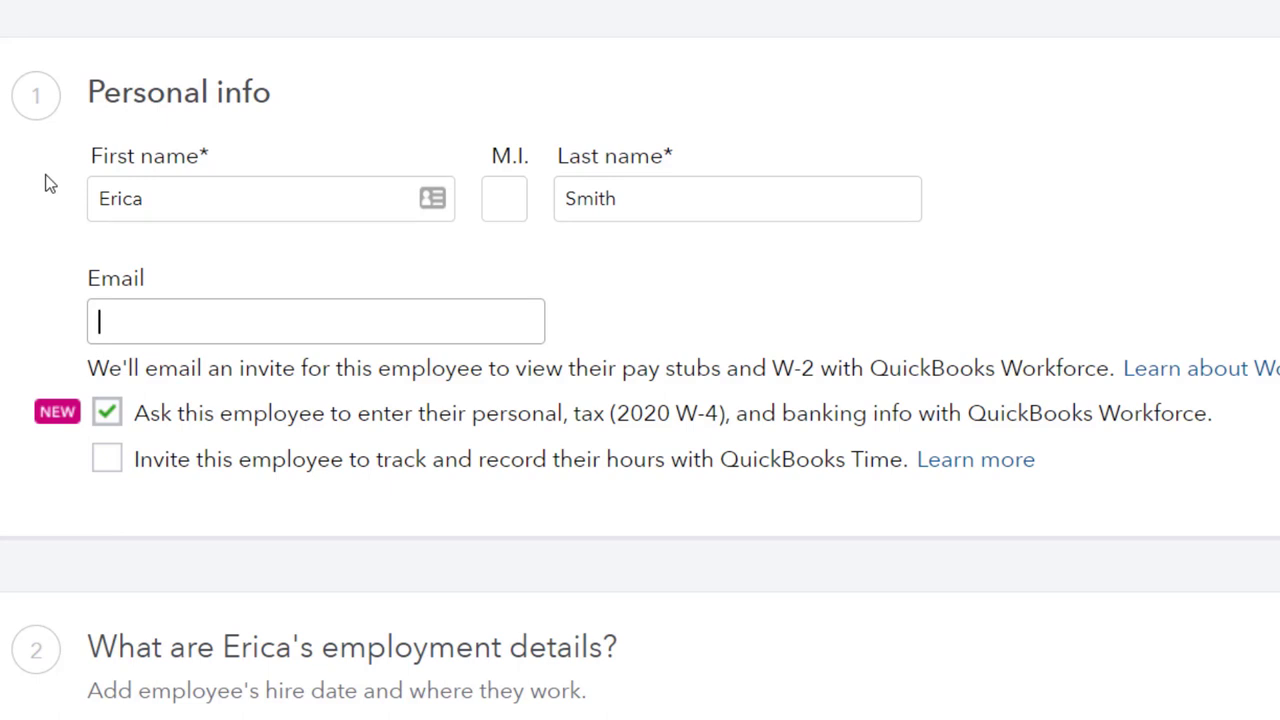
Step: Turn off Workforce self-setup of personal, tax and banking info, checking the 2022 Form W-4 for reference
left_click(45, 183)
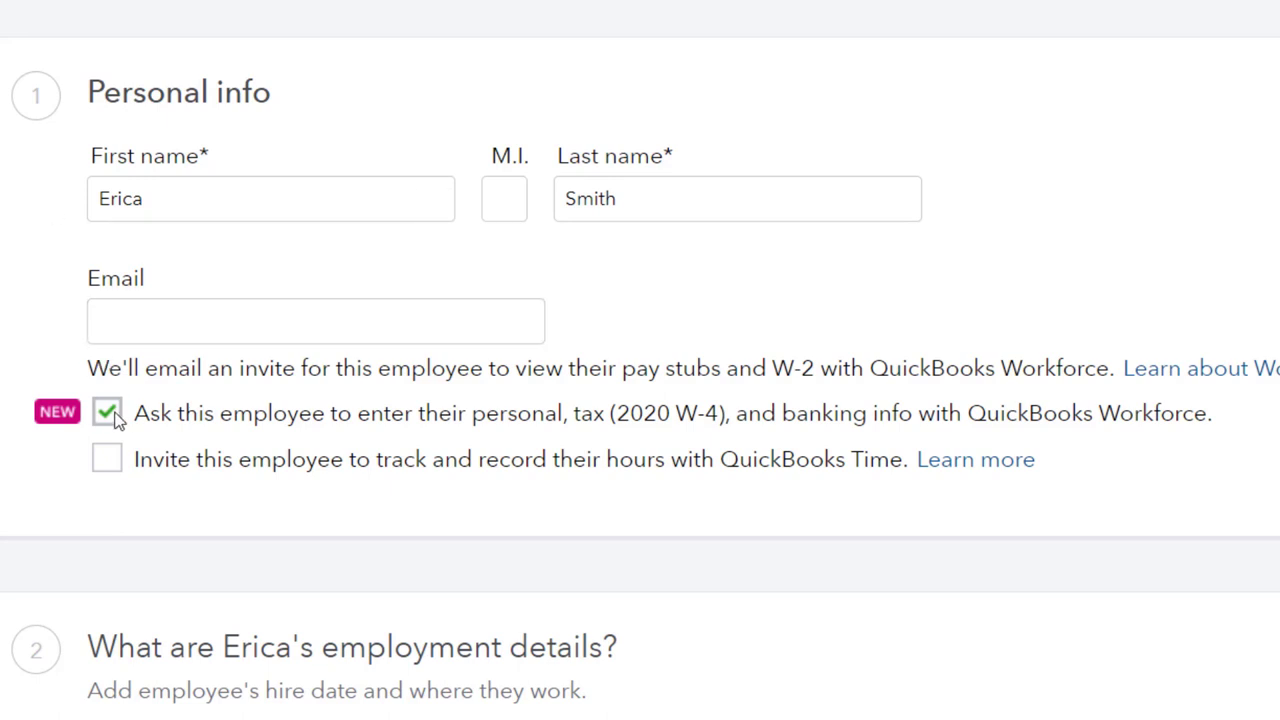
left_click(110, 416)
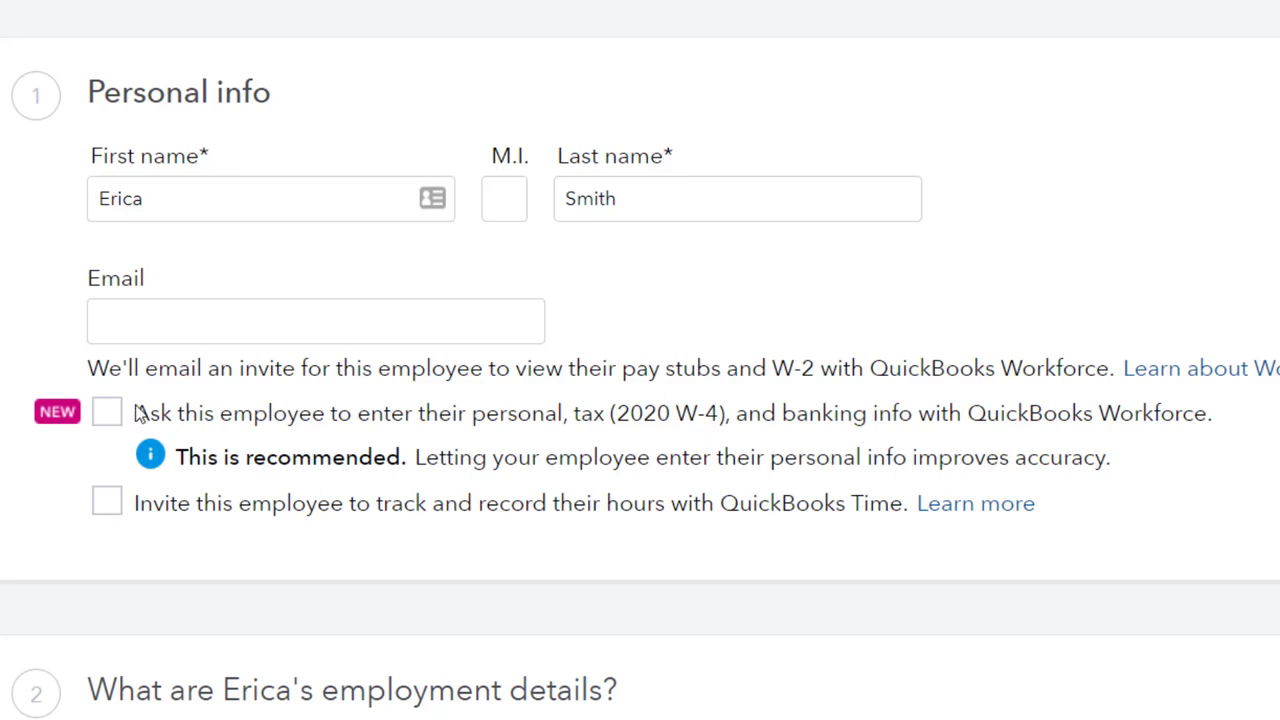
left_click(128, 8)
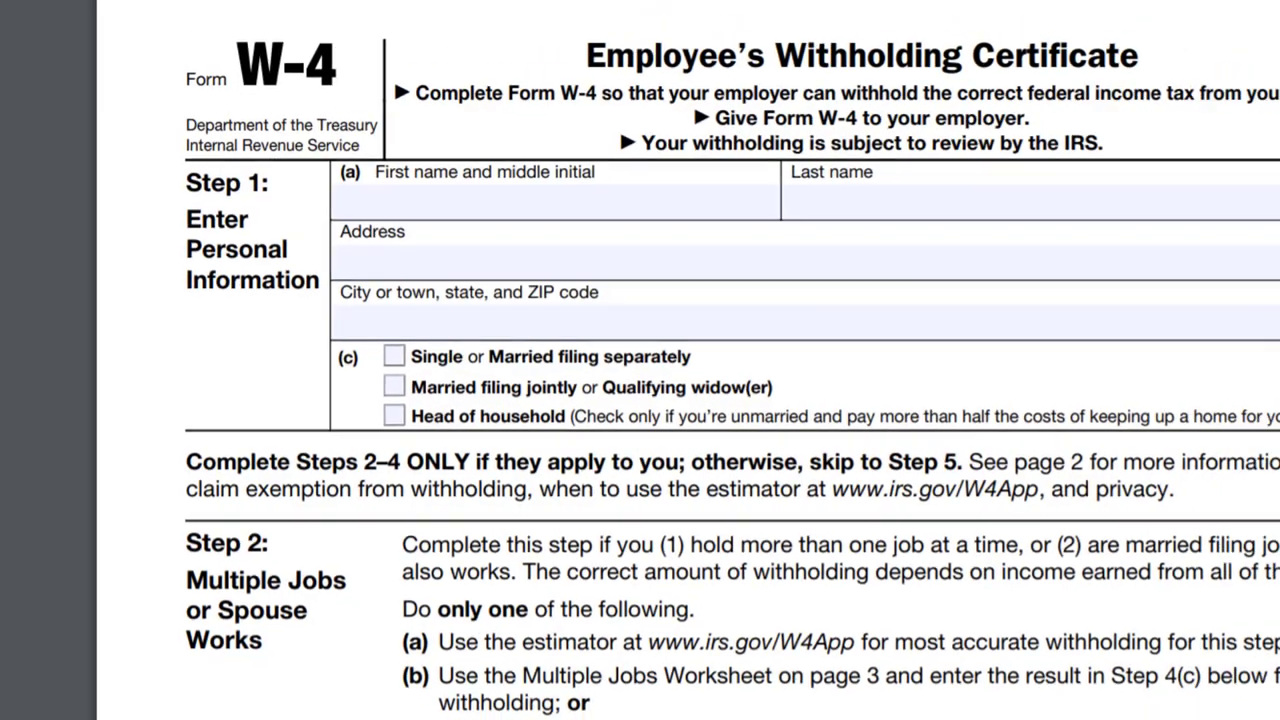
left_click(460, 13)
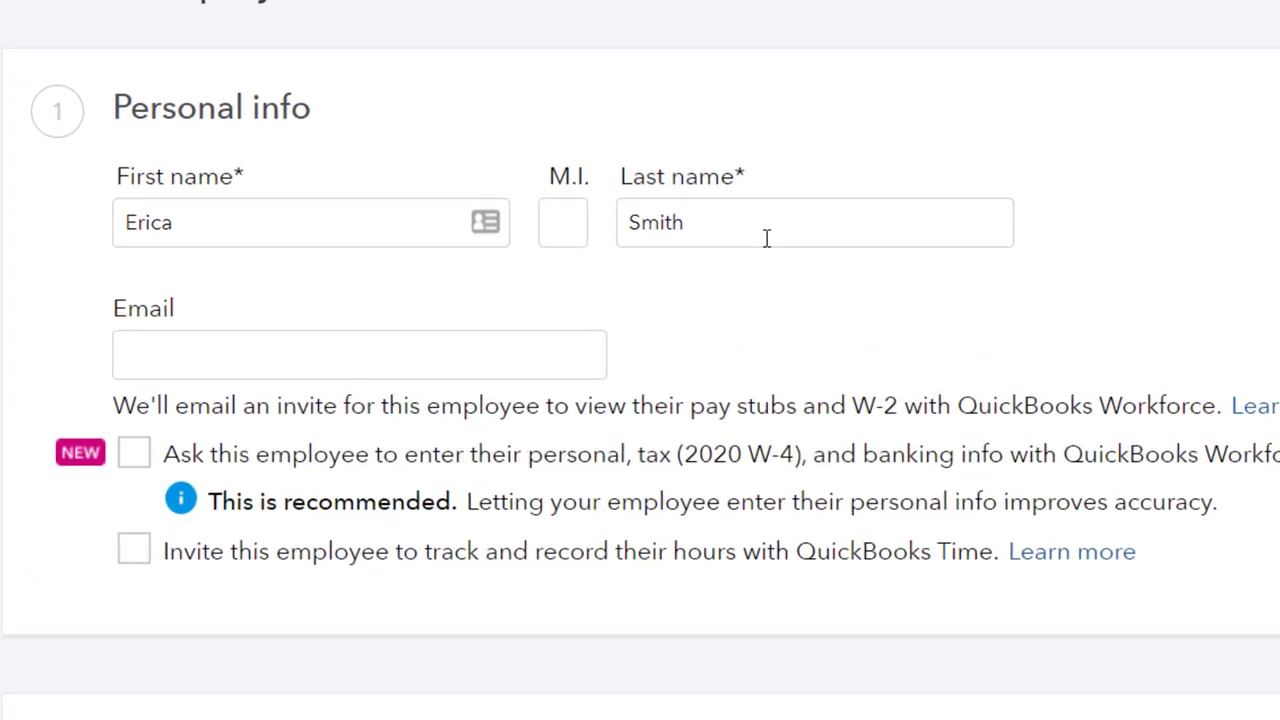
scroll(805, 245, "down", 5)
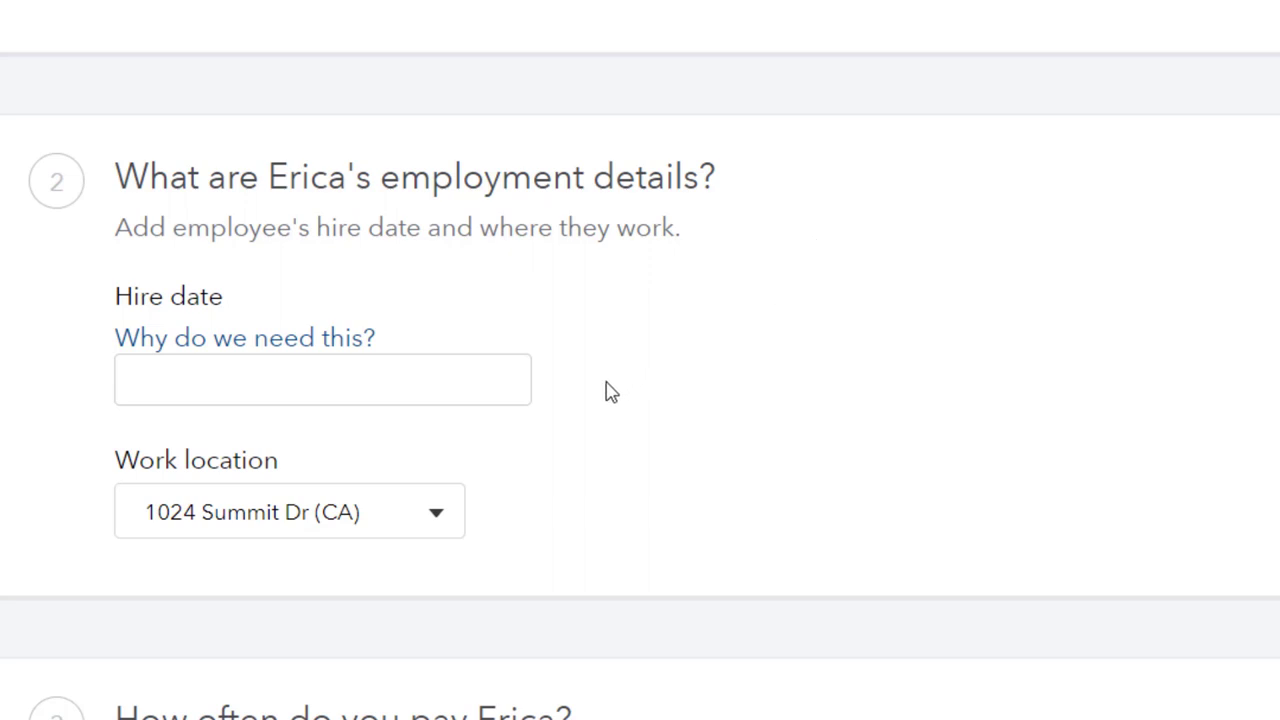
Step: Pick January 1, 2022 as the new employee's hire date and scroll to the pay section
left_click(286, 385)
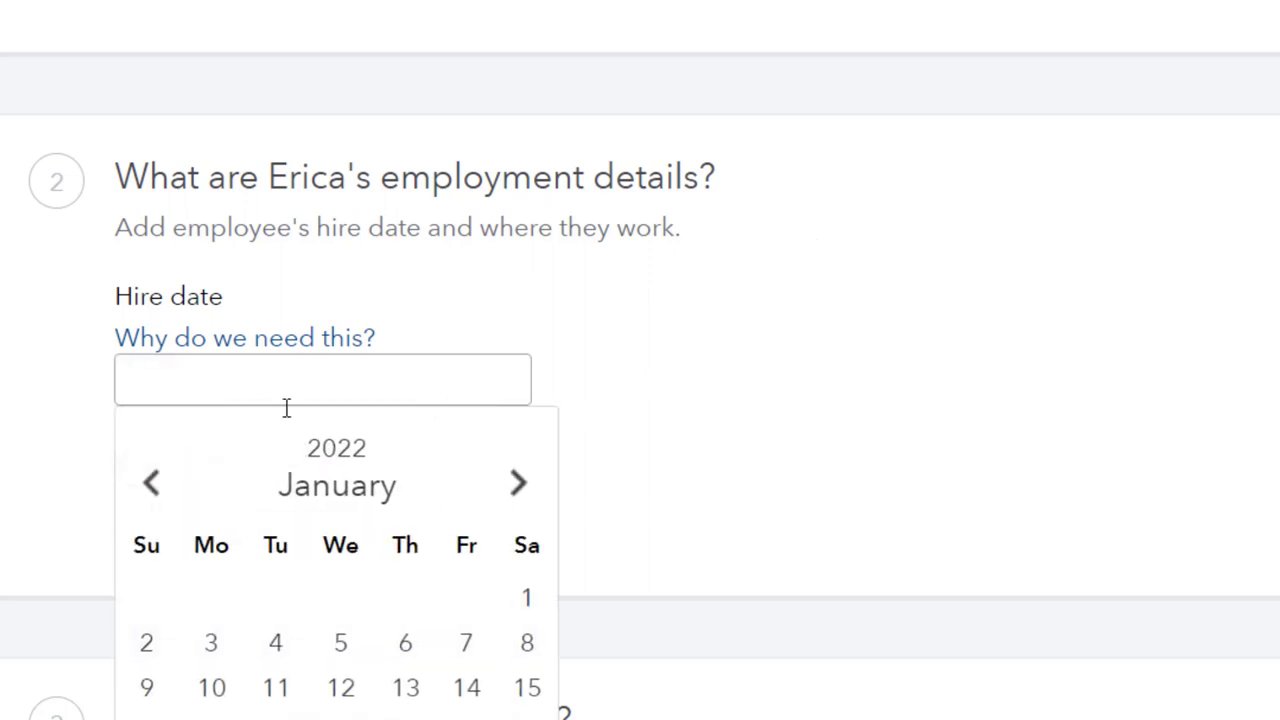
left_click(528, 598)
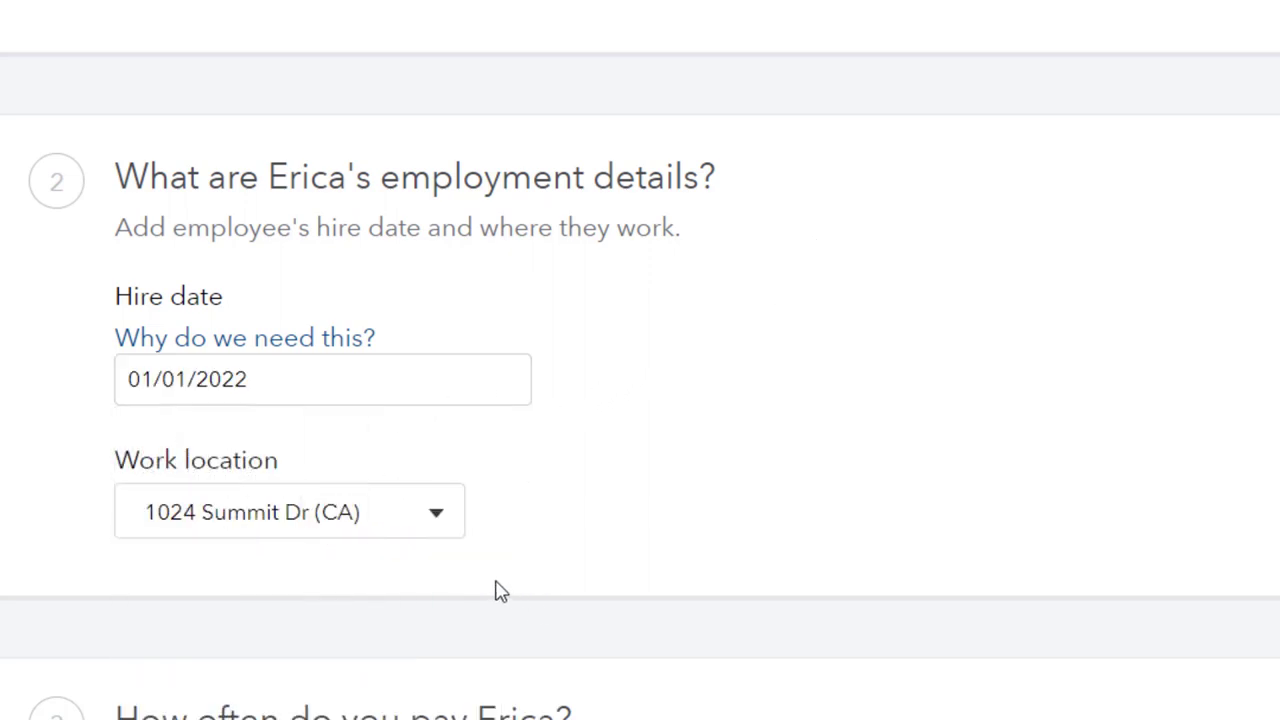
scroll(530, 551, "down", 2)
scroll(623, 406, "down", 2)
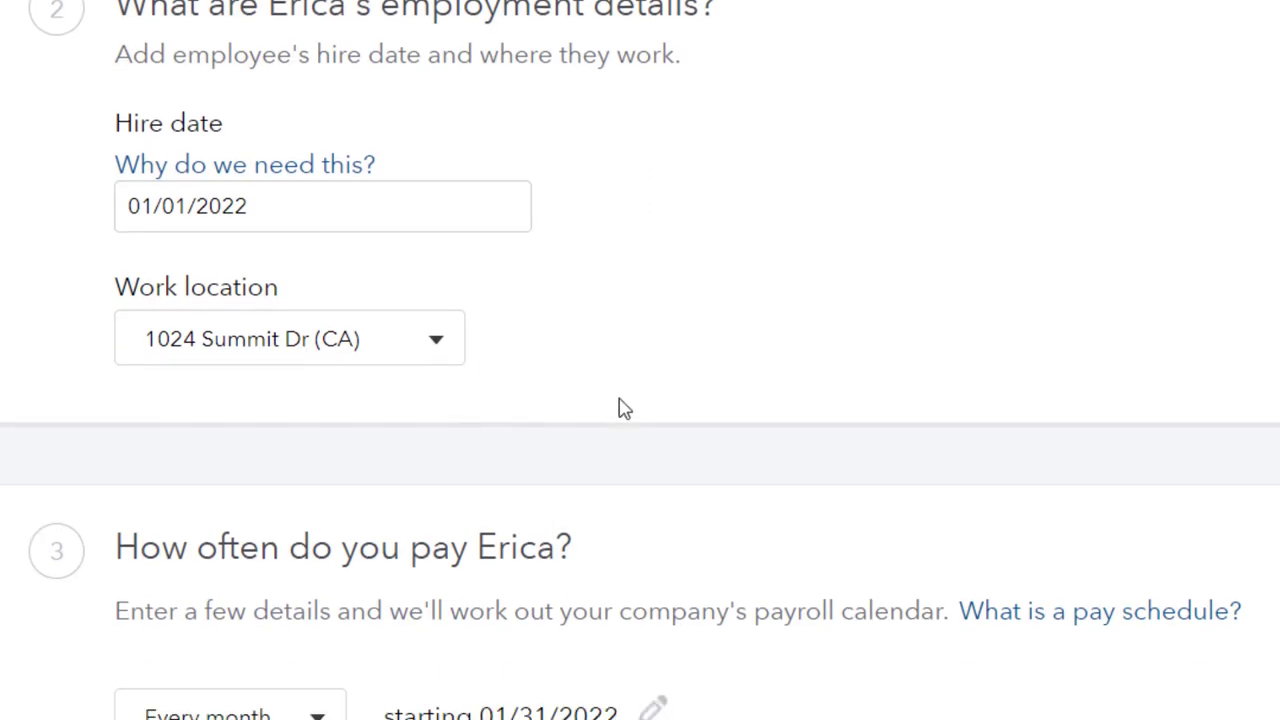
scroll(640, 484, "down", 2)
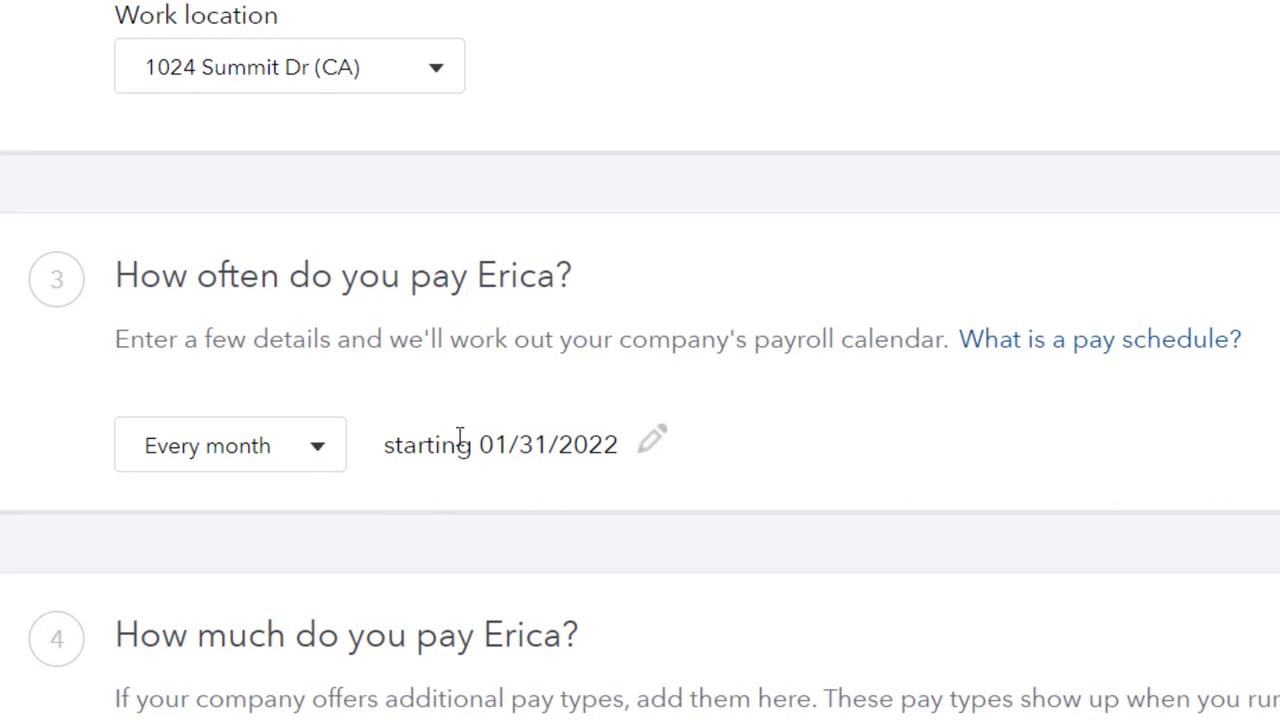
scroll(457, 437, "down", 4)
scroll(462, 445, "down", 1)
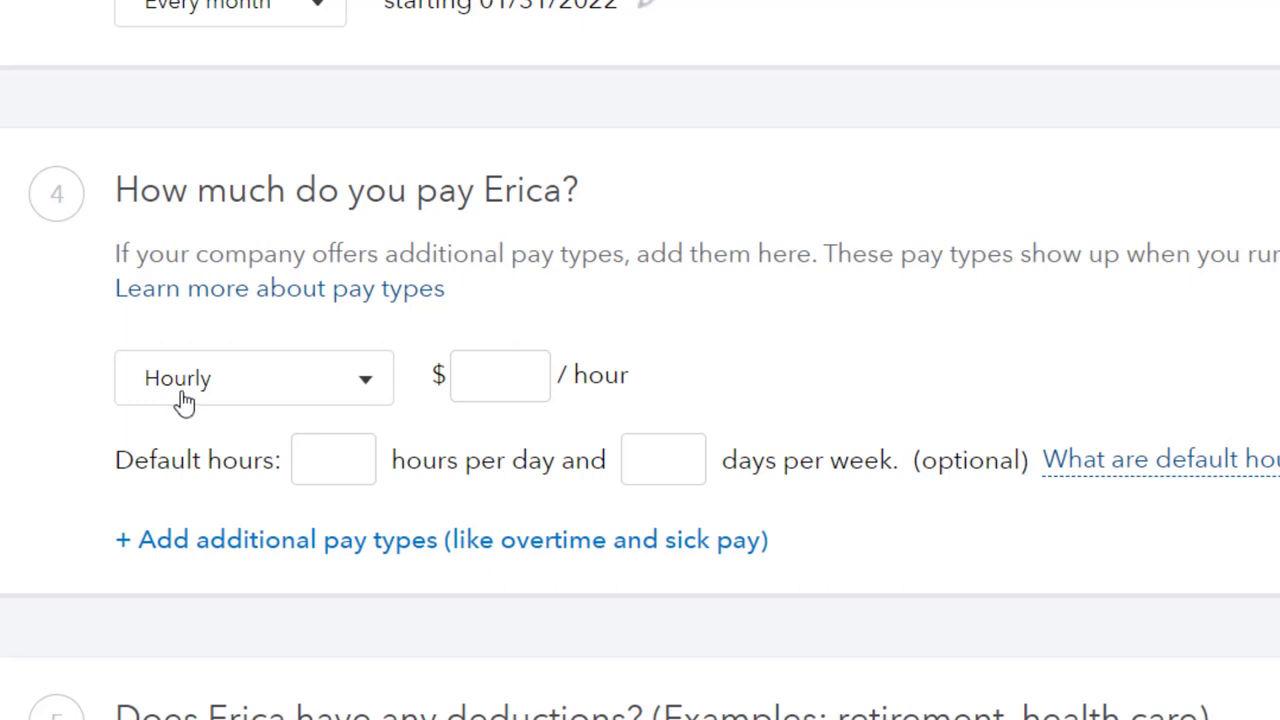
Step: Enter $20.00 per hour, keep 8.00 default hours per day, and set 5 days per week
left_click(515, 378)
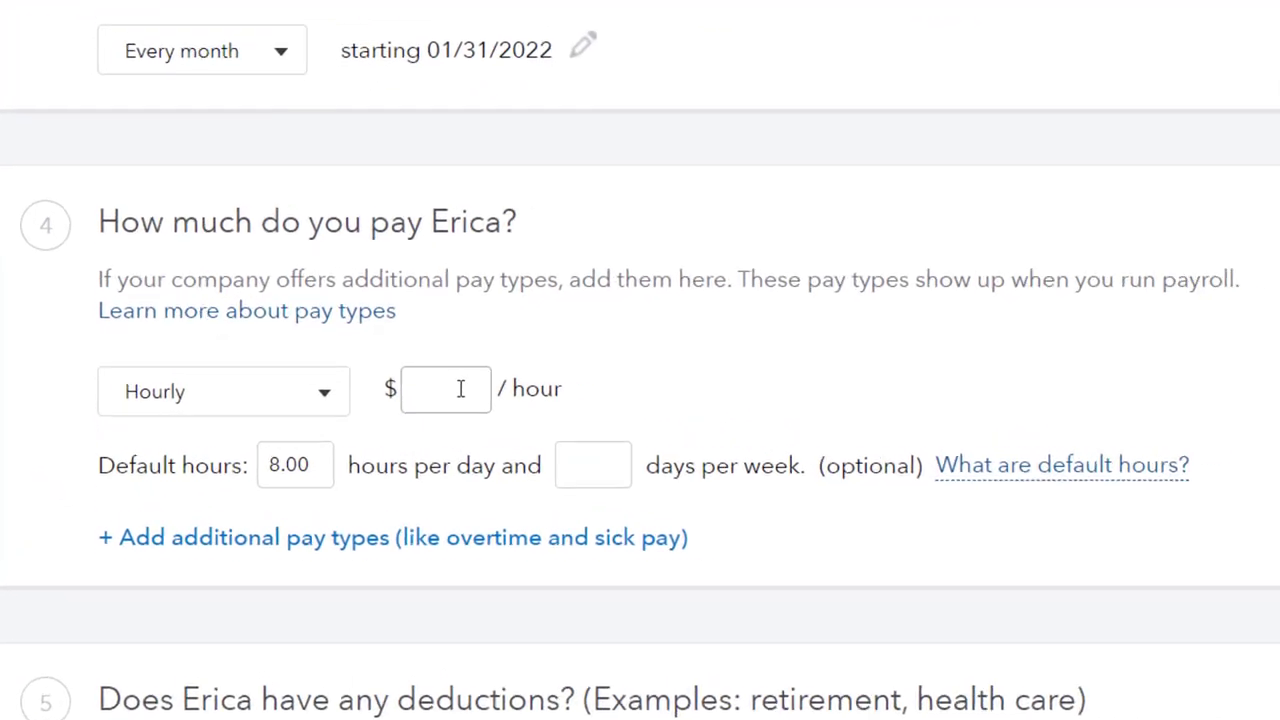
type("20")
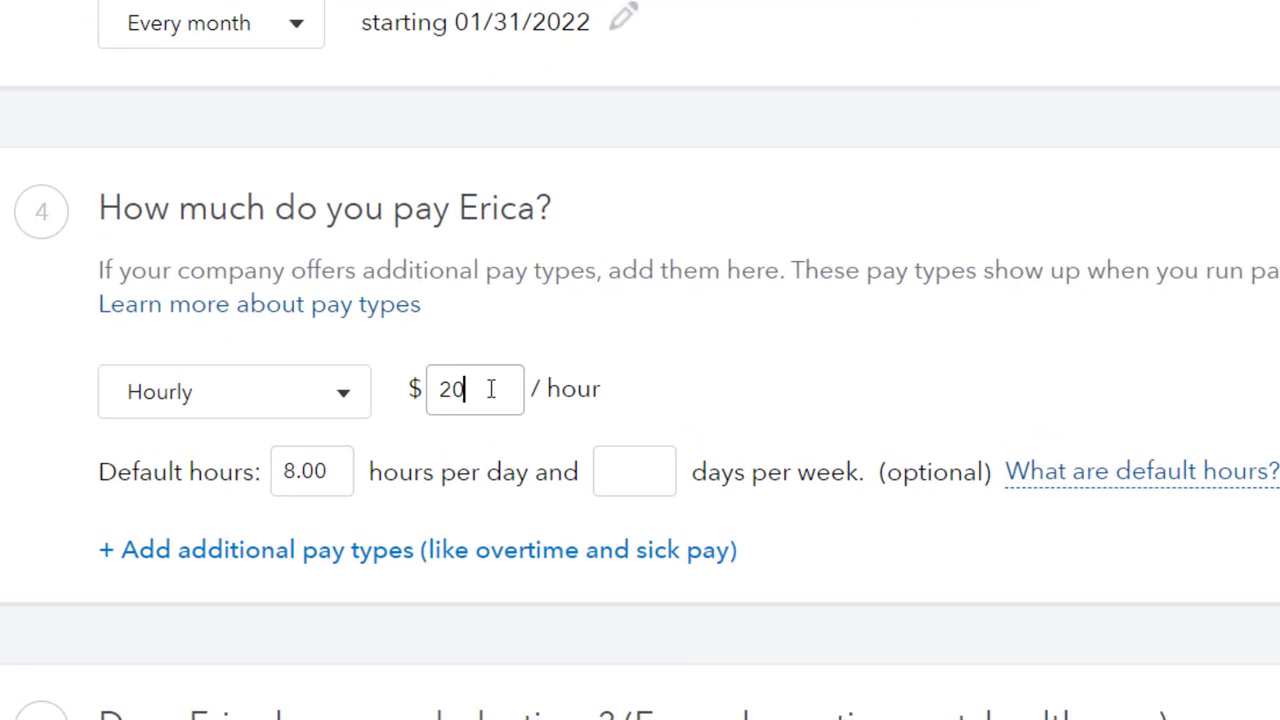
key("Tab")
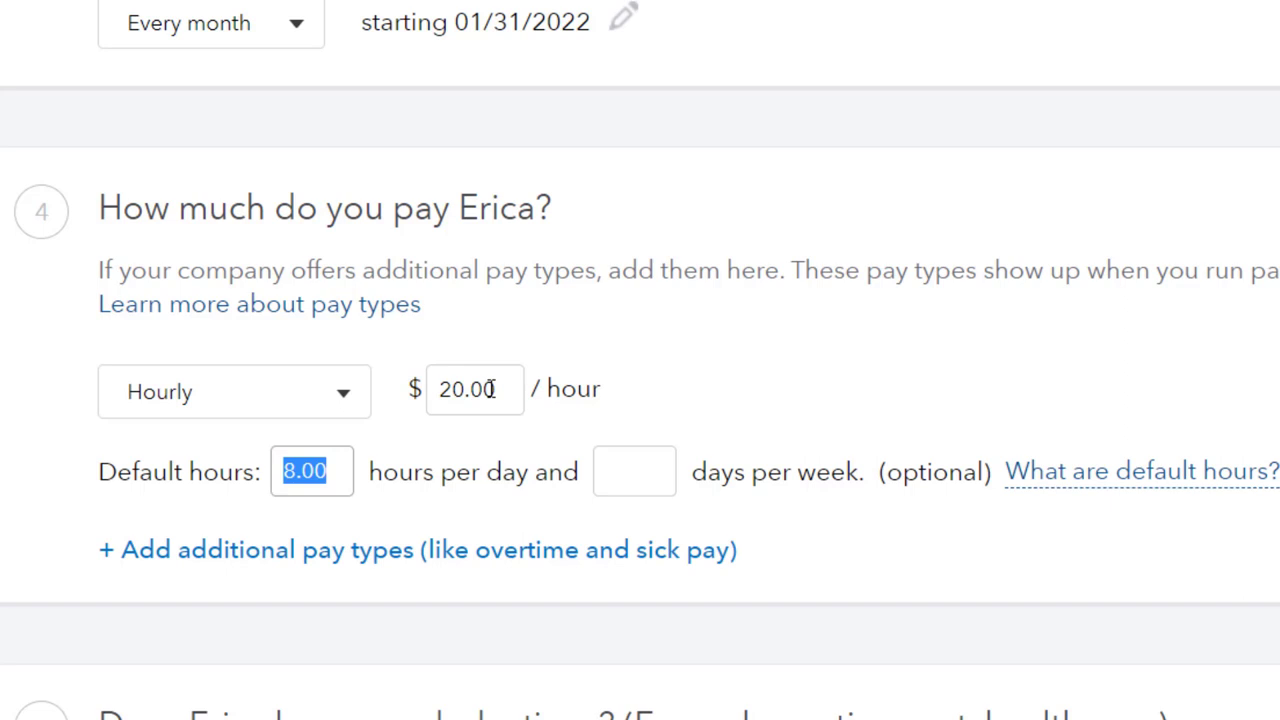
key("Tab")
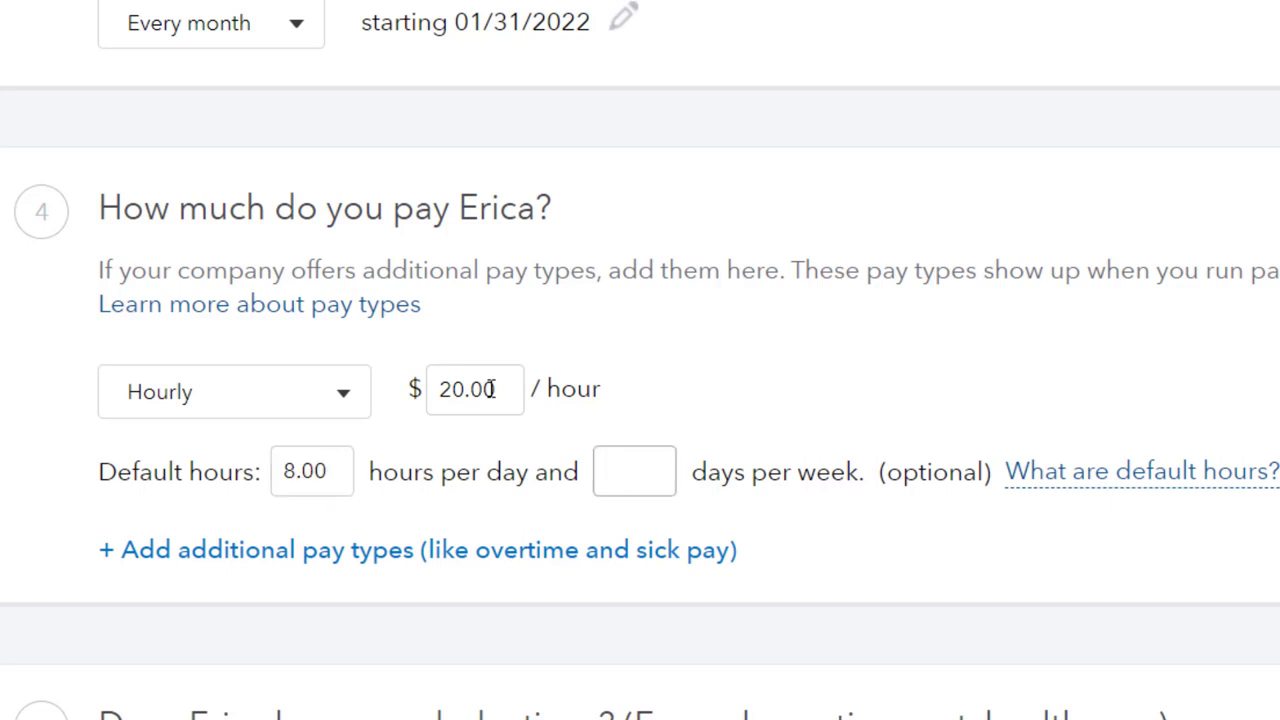
type("5")
key("Tab")
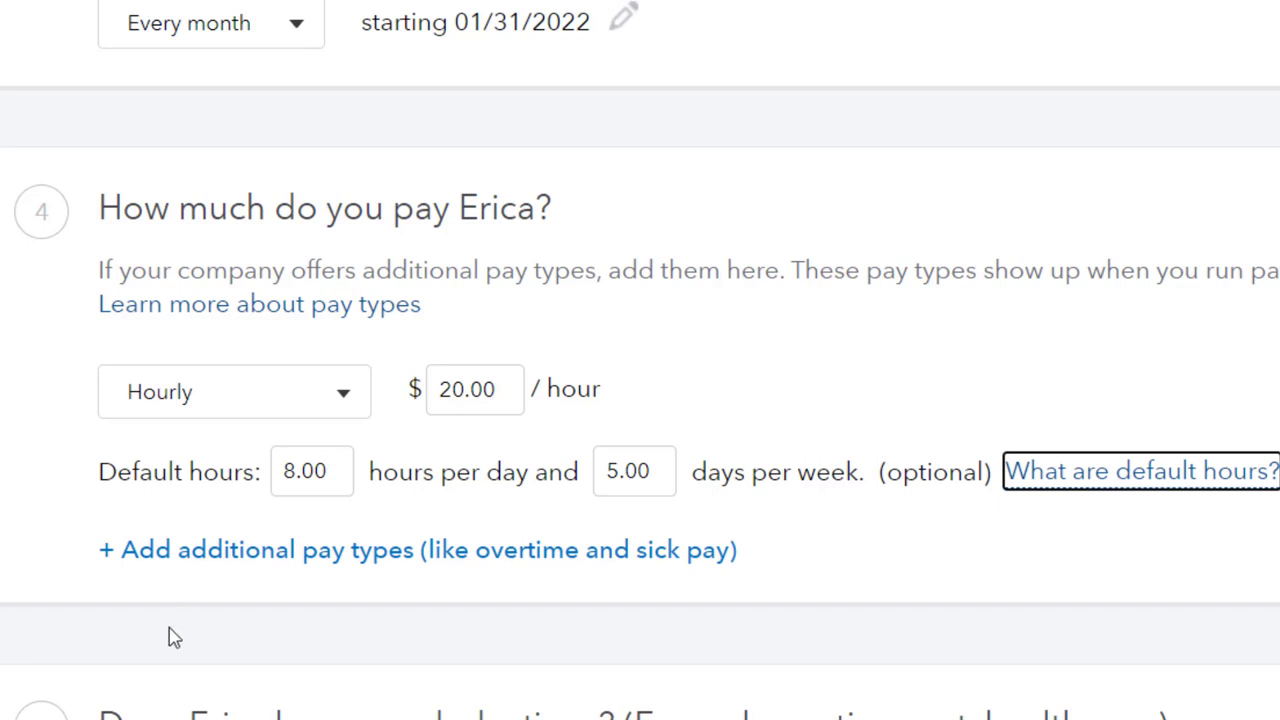
scroll(175, 638, "down", 2)
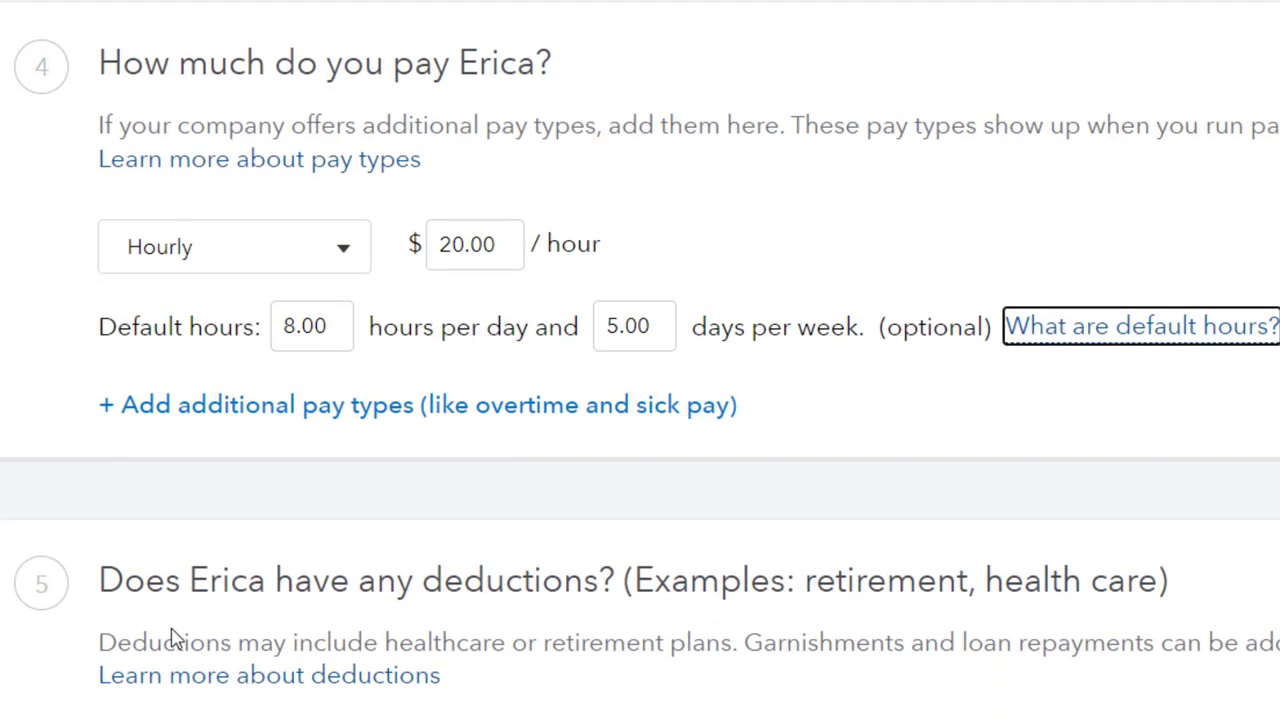
scroll(175, 638, "down", 2)
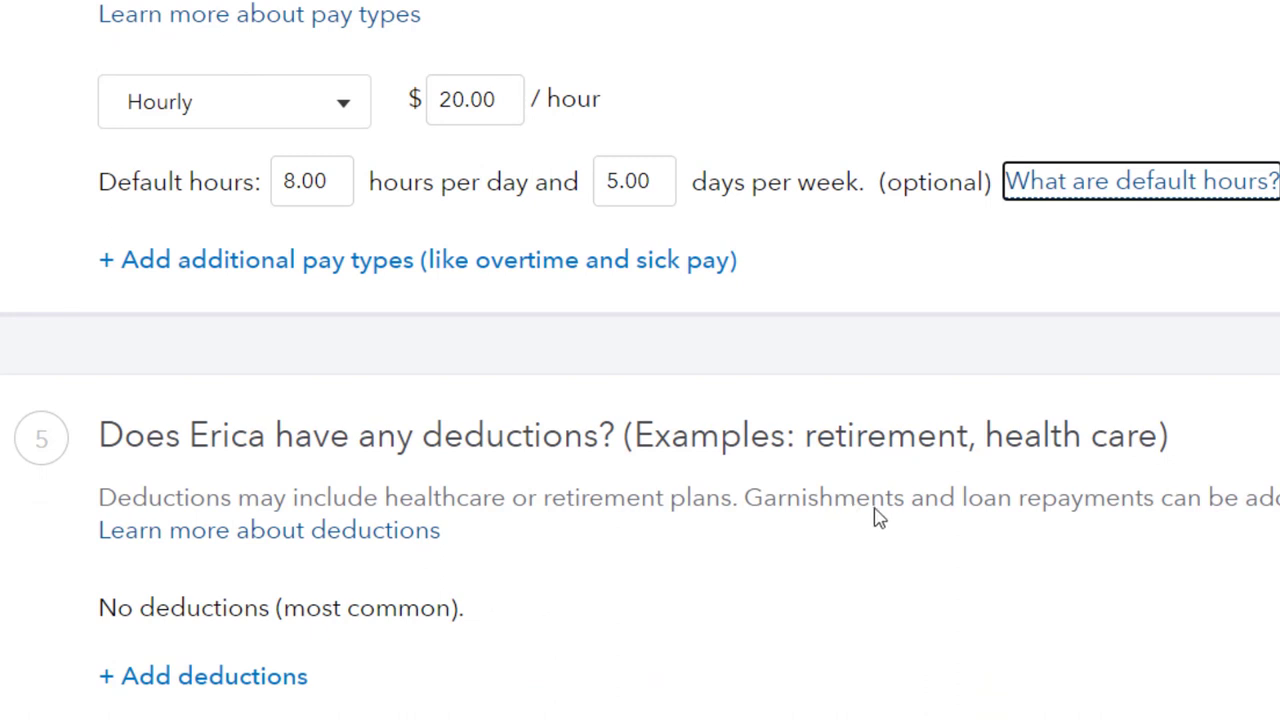
scroll(890, 517, "down", 5)
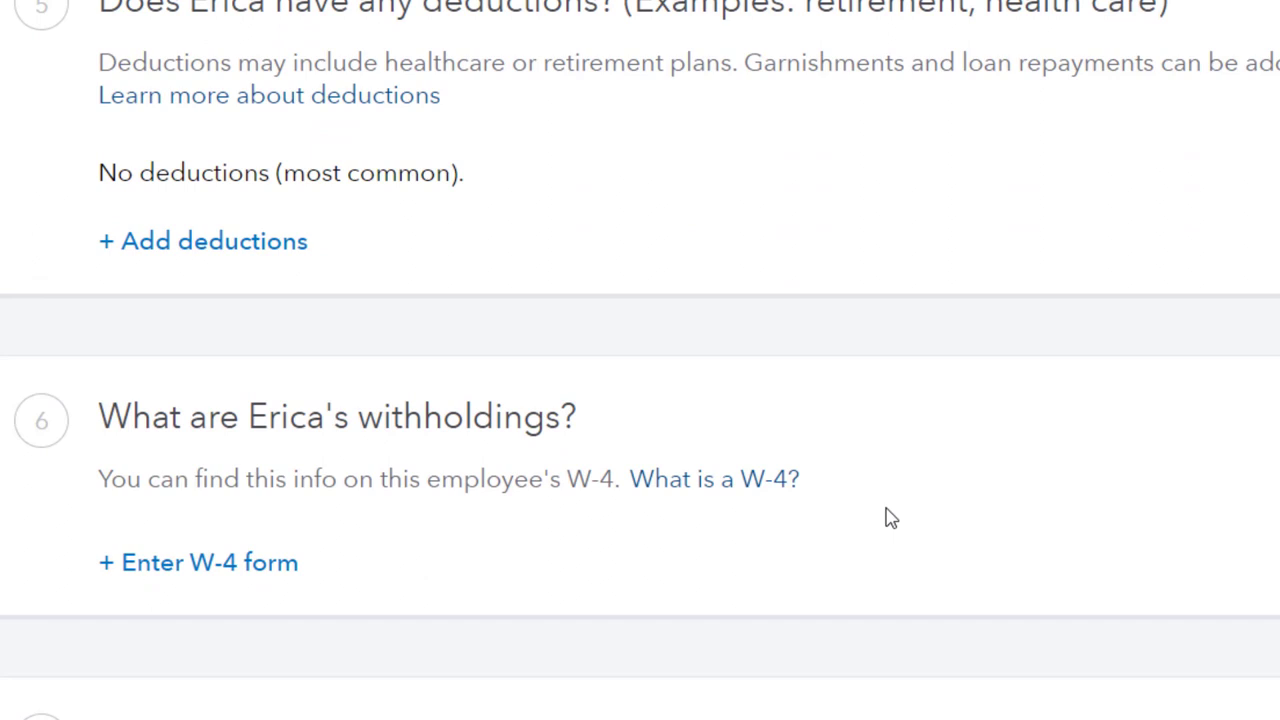
scroll(890, 517, "down", 2)
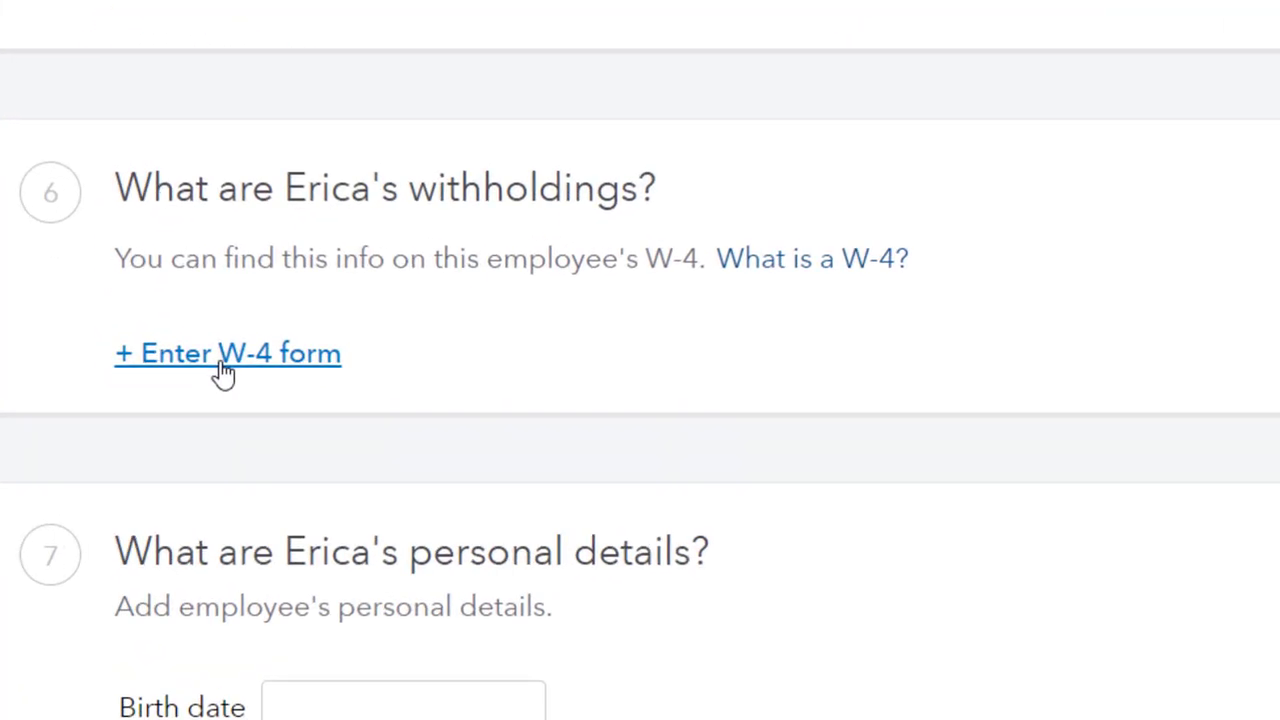
Step: Open the W-4 withholdings form and enter the employee's address, city, ZIP and Social Security number
left_click(224, 372)
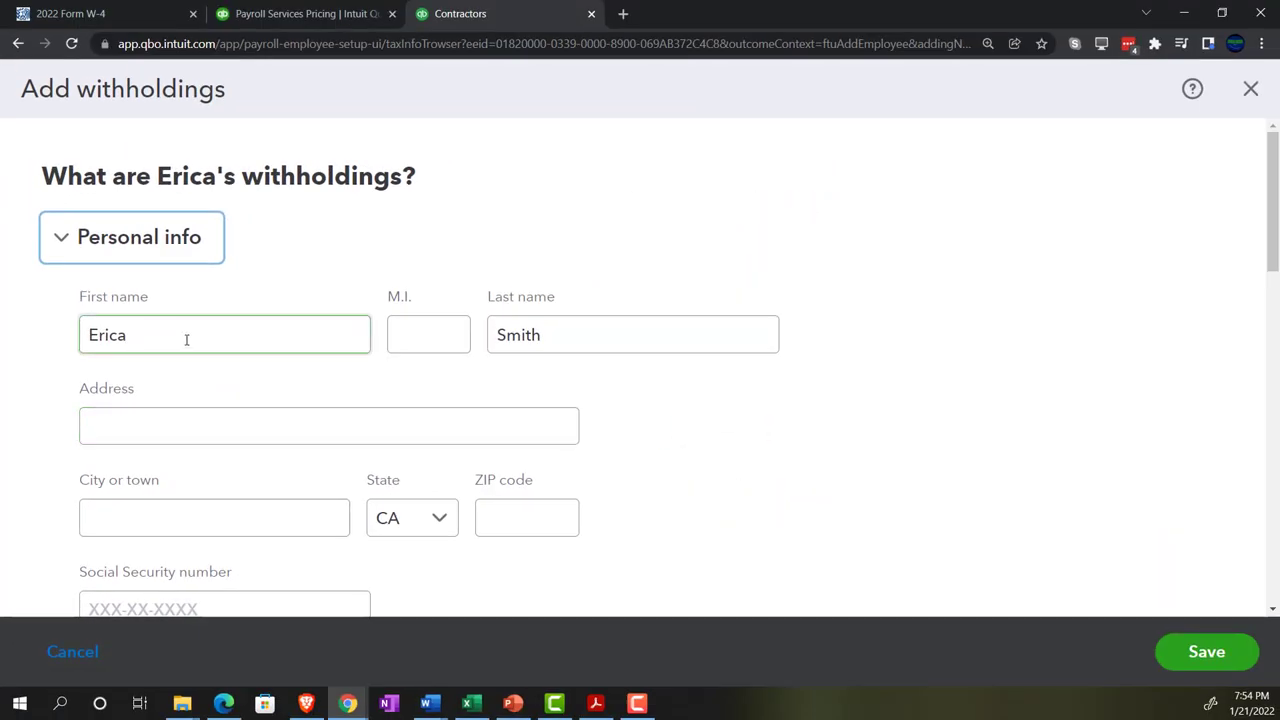
scroll(434, 363, "down", 1)
left_click(156, 348)
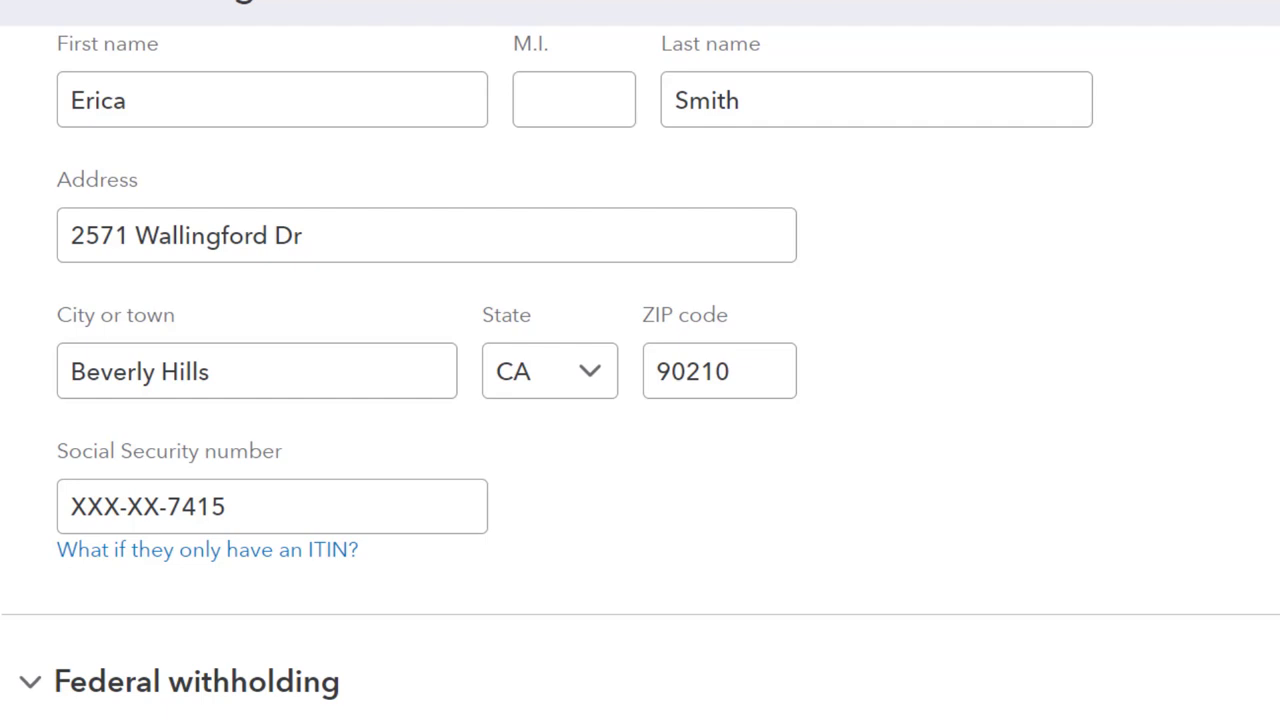
scroll(610, 510, "down", 1)
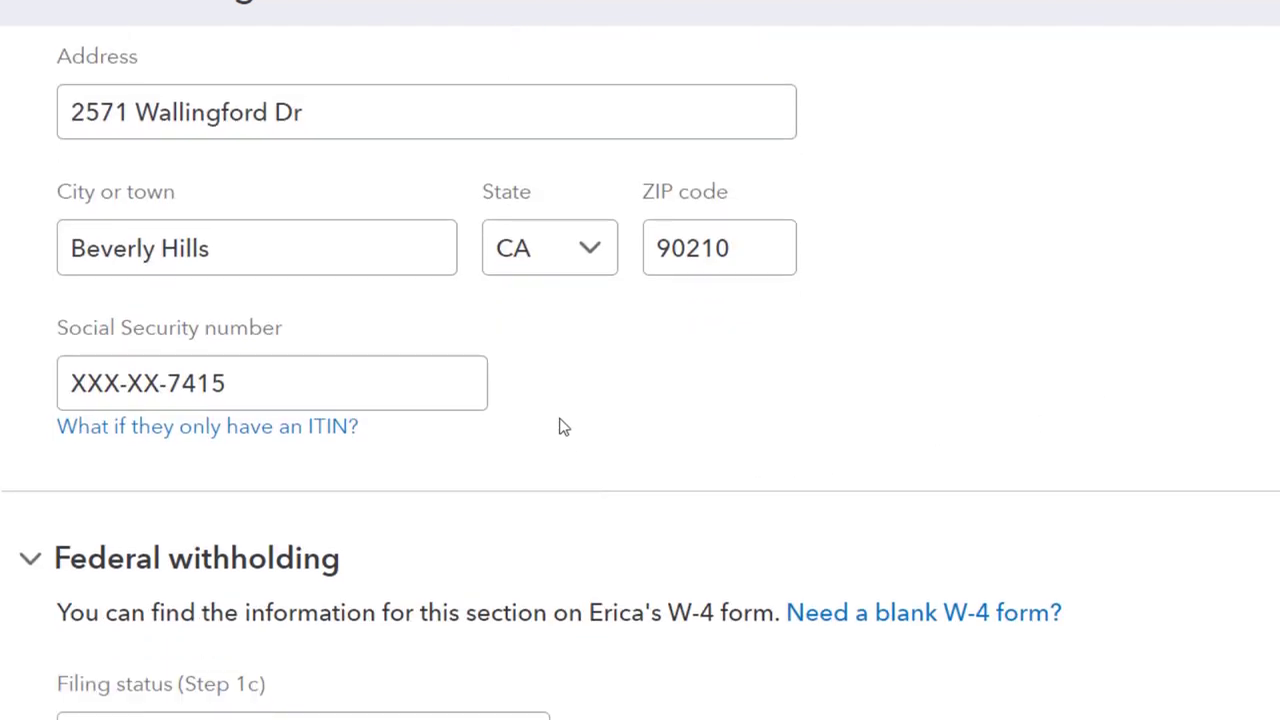
scroll(600, 366, "down", 2)
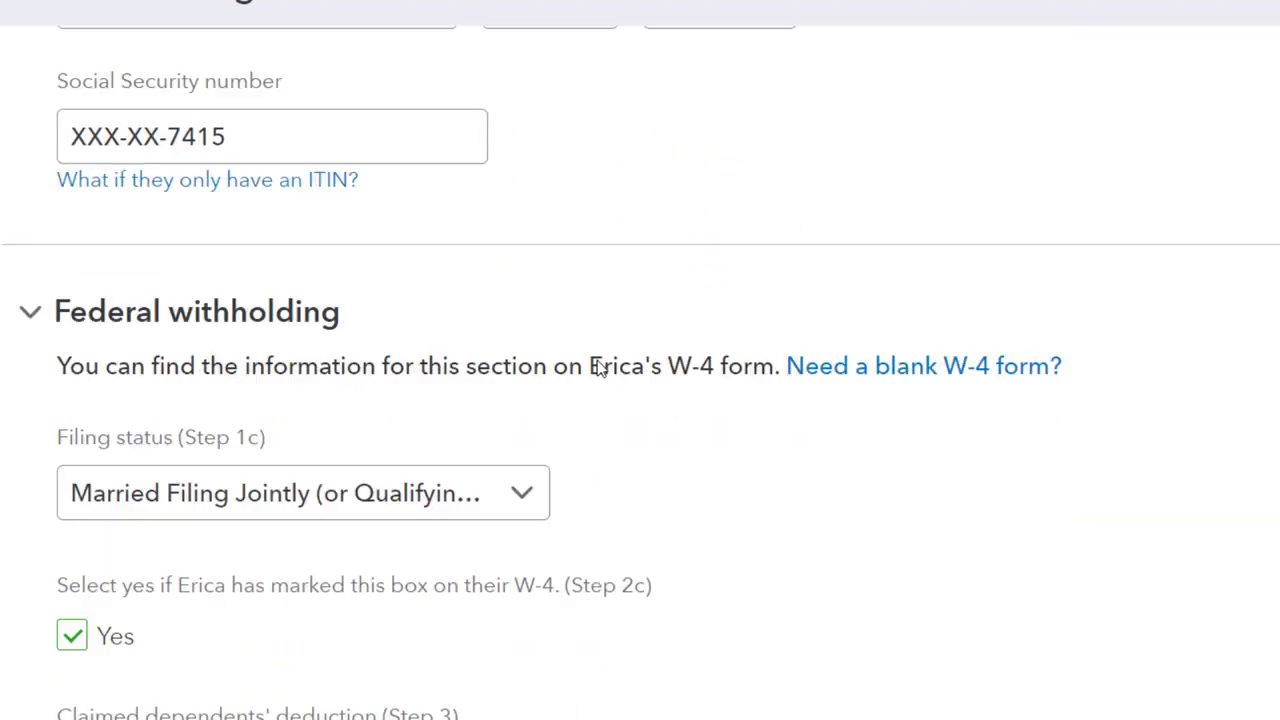
scroll(600, 366, "down", 1)
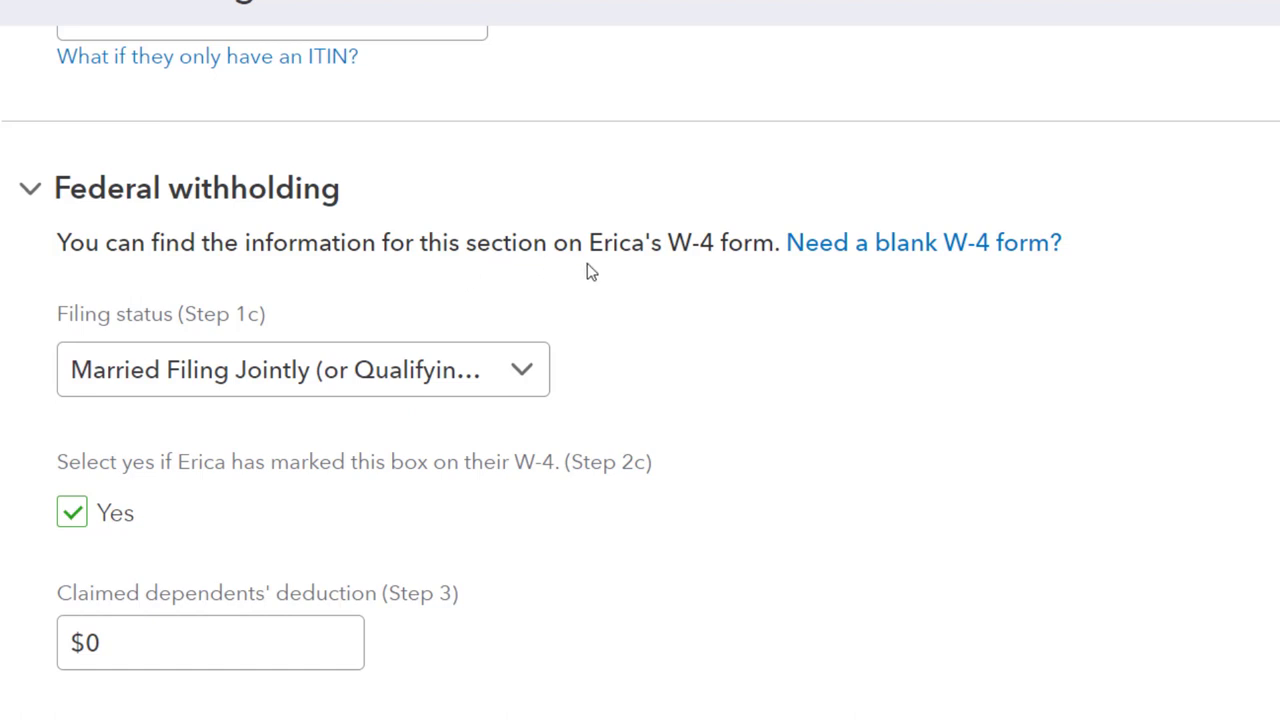
scroll(600, 350, "down", 1)
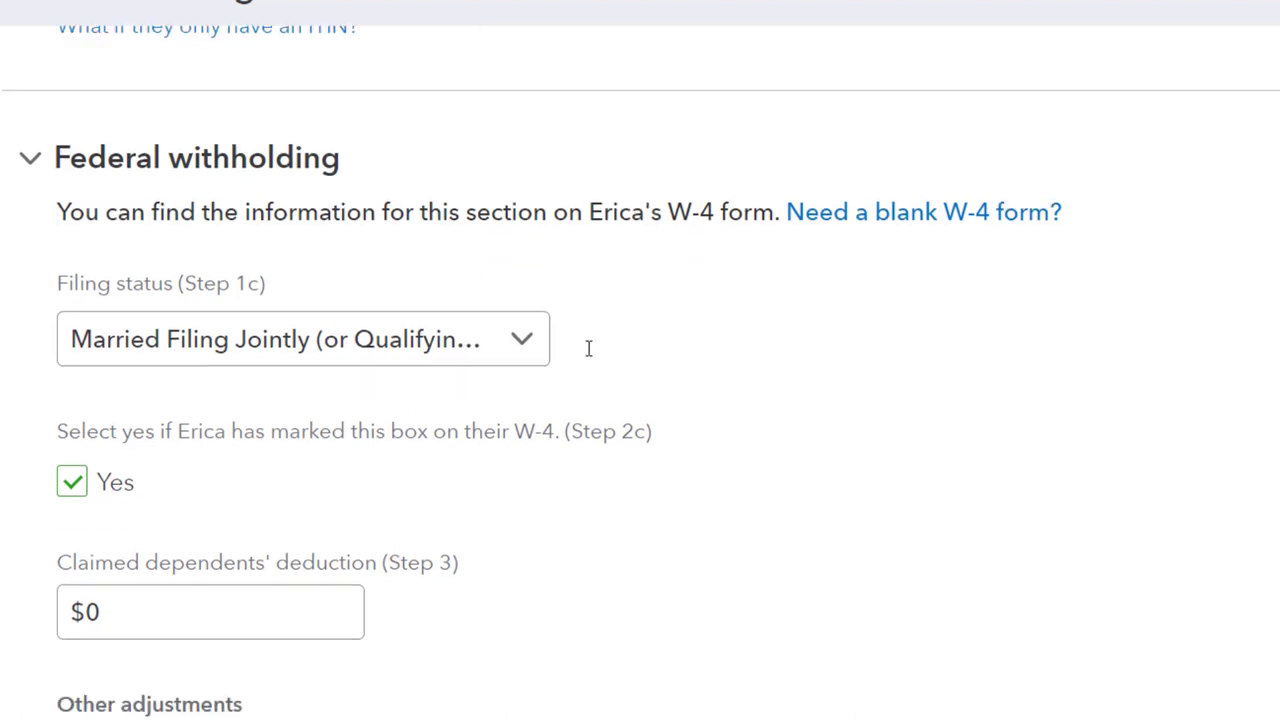
scroll(560, 310, "down", 3)
Step: Keep Married Filing Jointly as filing status and check the Step 2c box, comparing with the W-4 PDF
left_click(523, 250)
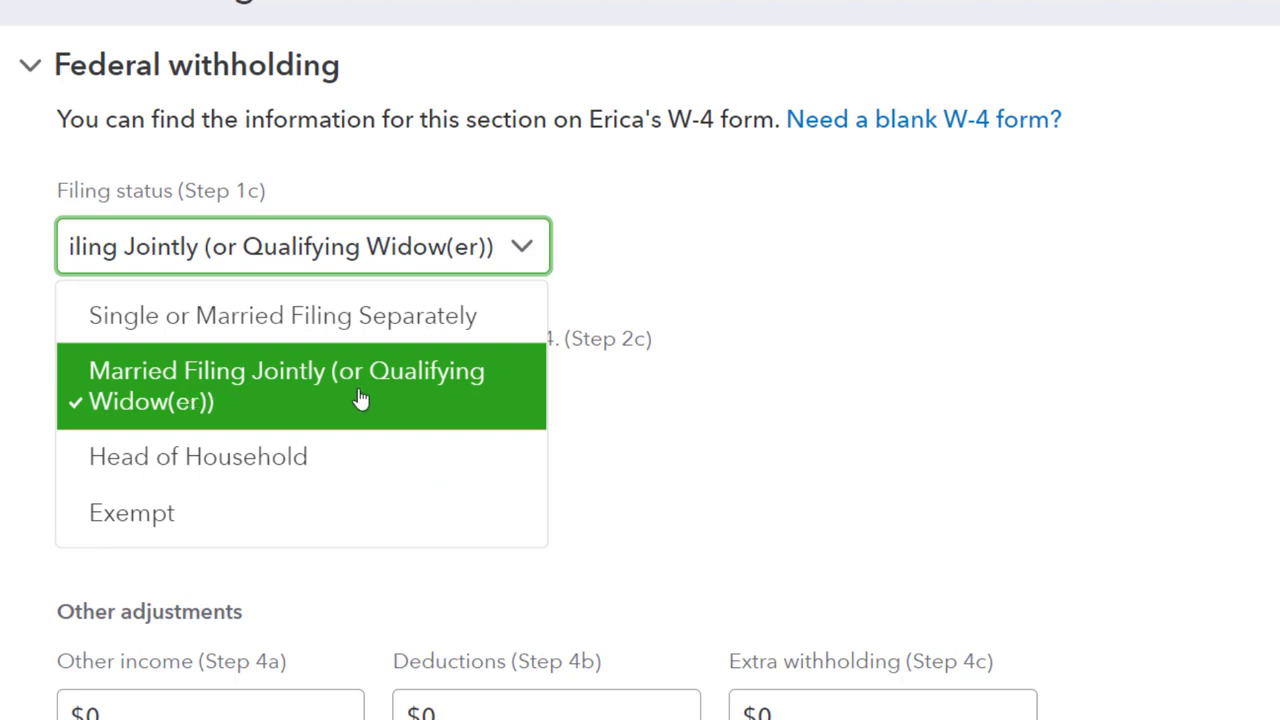
left_click(725, 395)
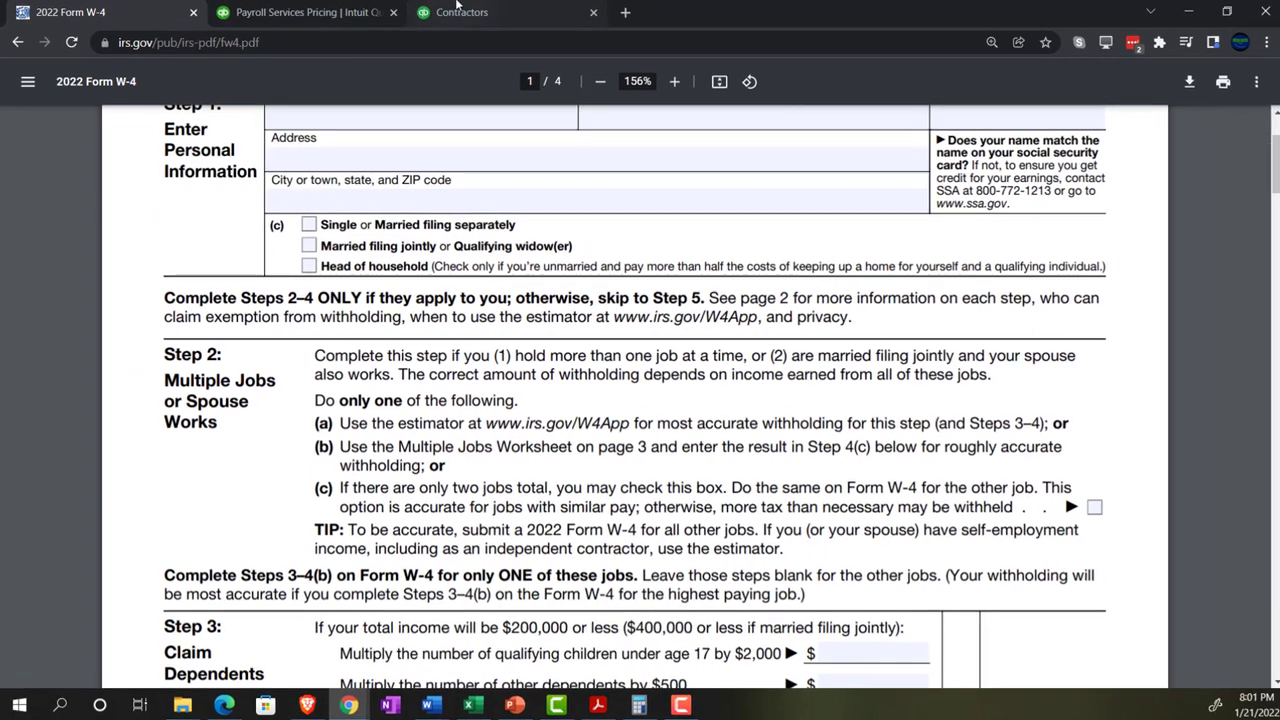
left_click(456, 8)
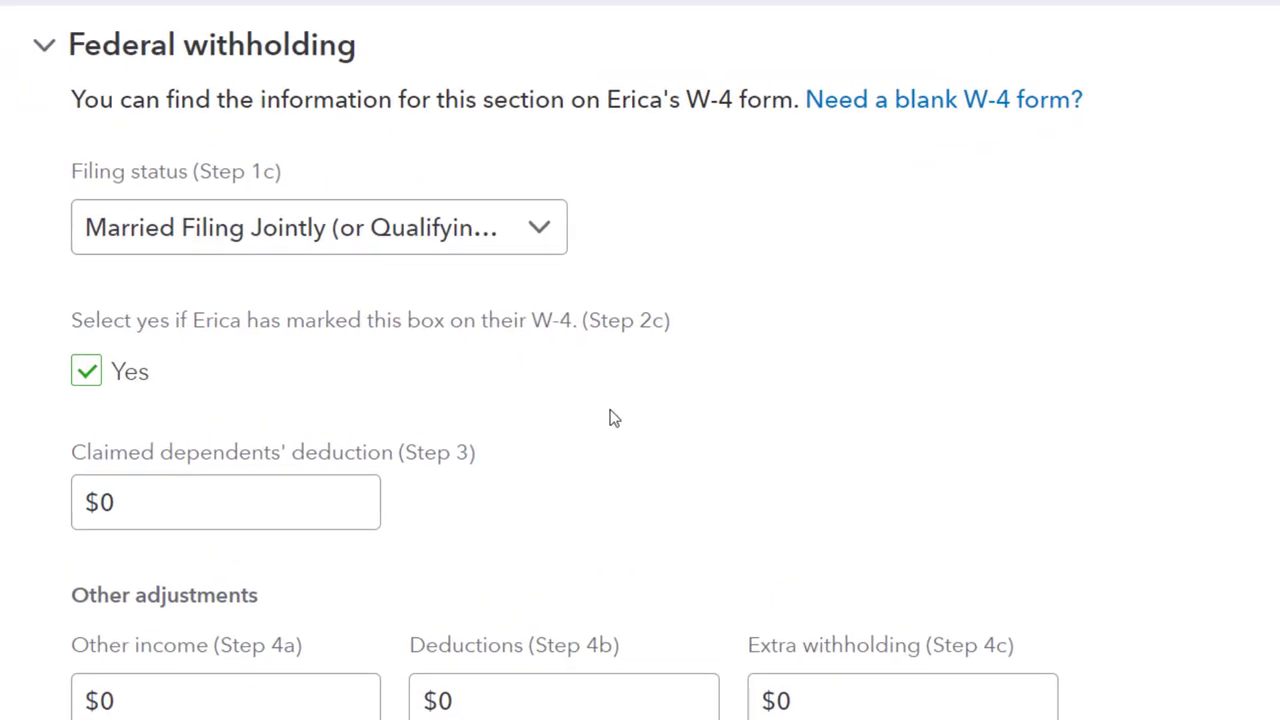
scroll(613, 418, "down", 1)
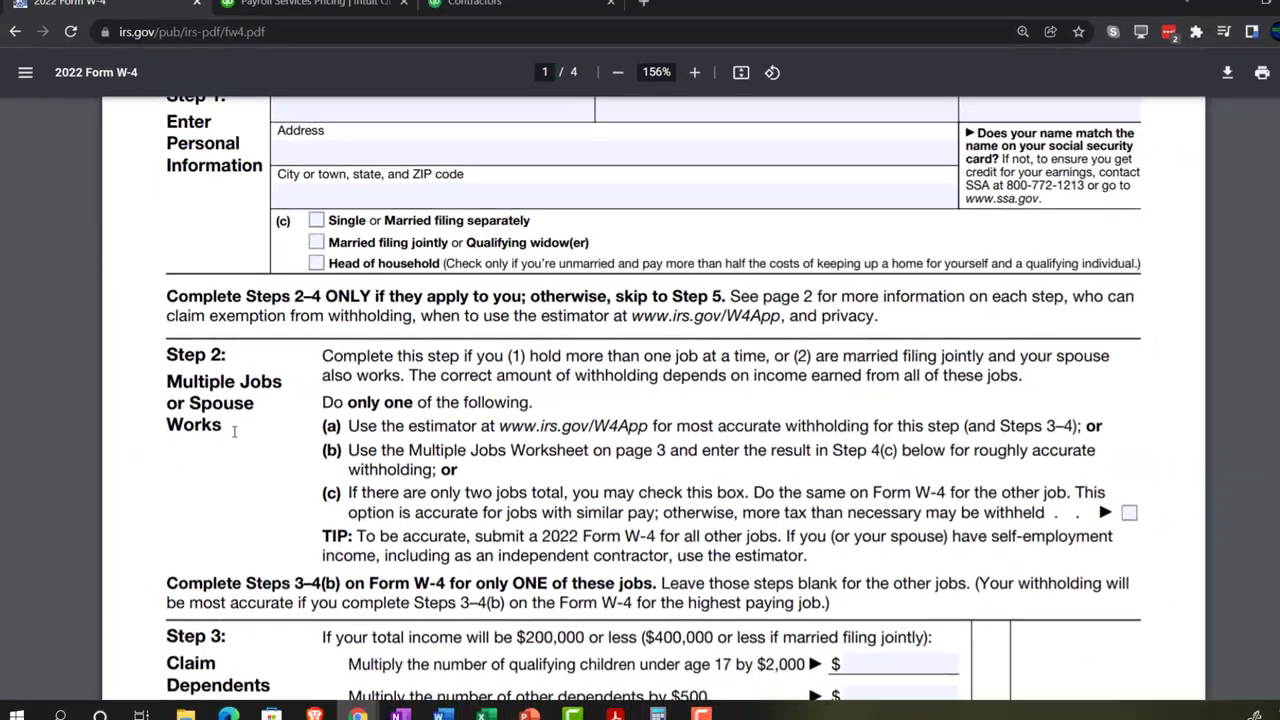
scroll(228, 427, "down", 3)
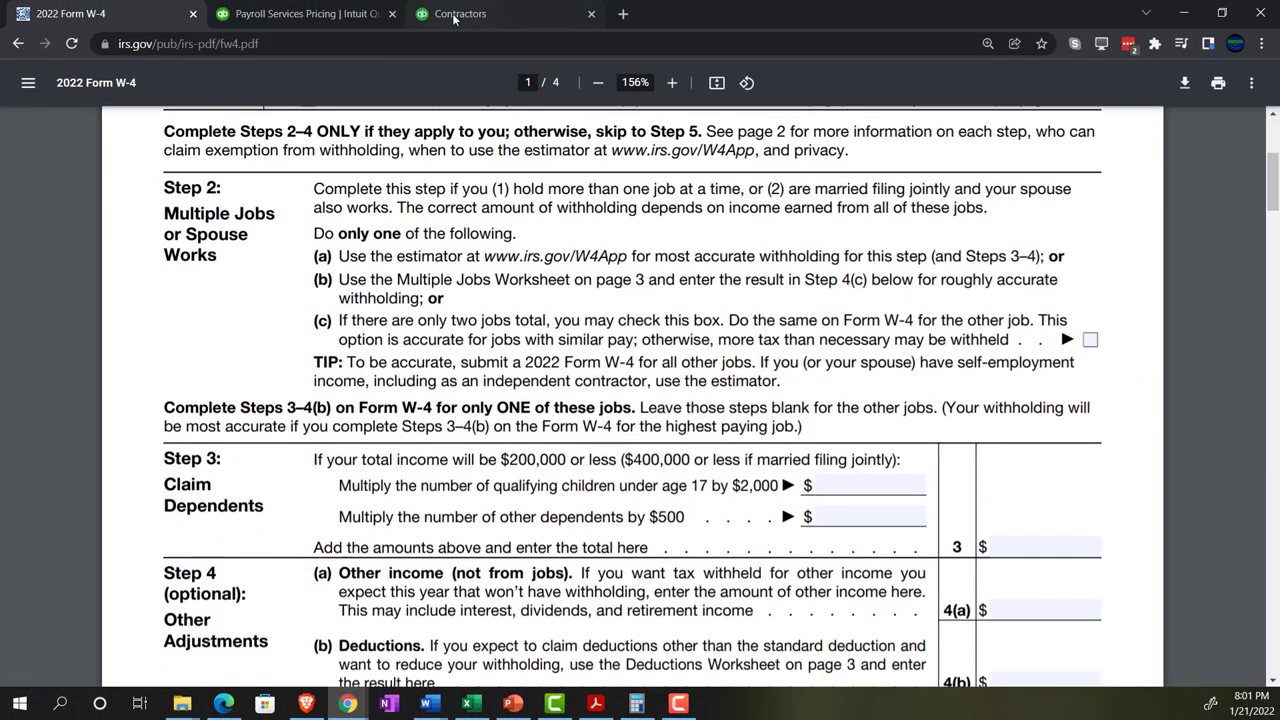
left_click(498, 14)
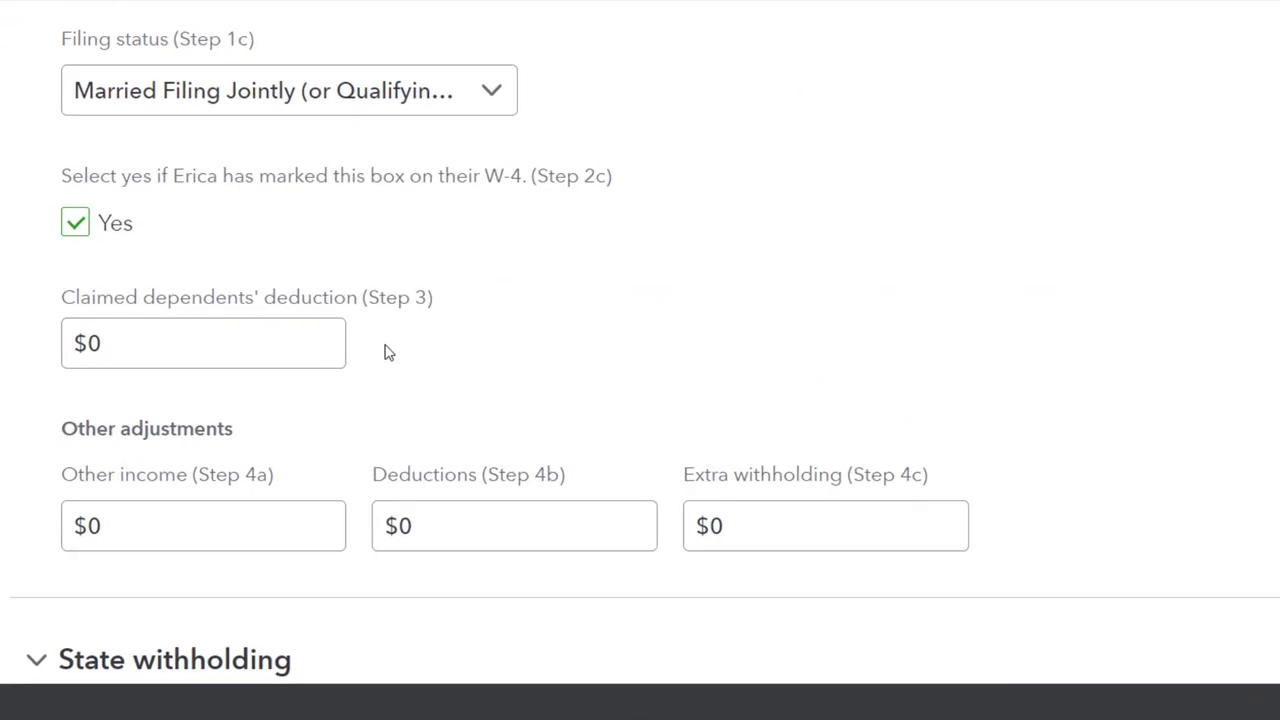
scroll(388, 352, "down", 2)
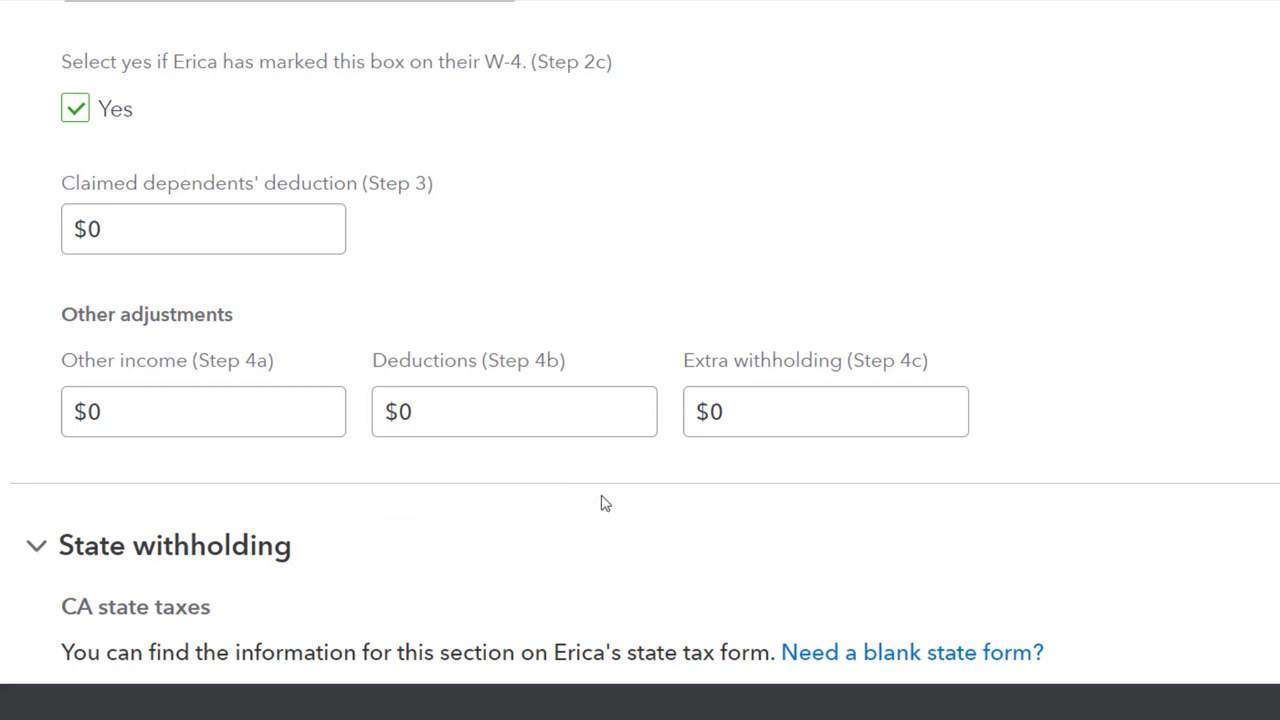
scroll(605, 503, "up", 2)
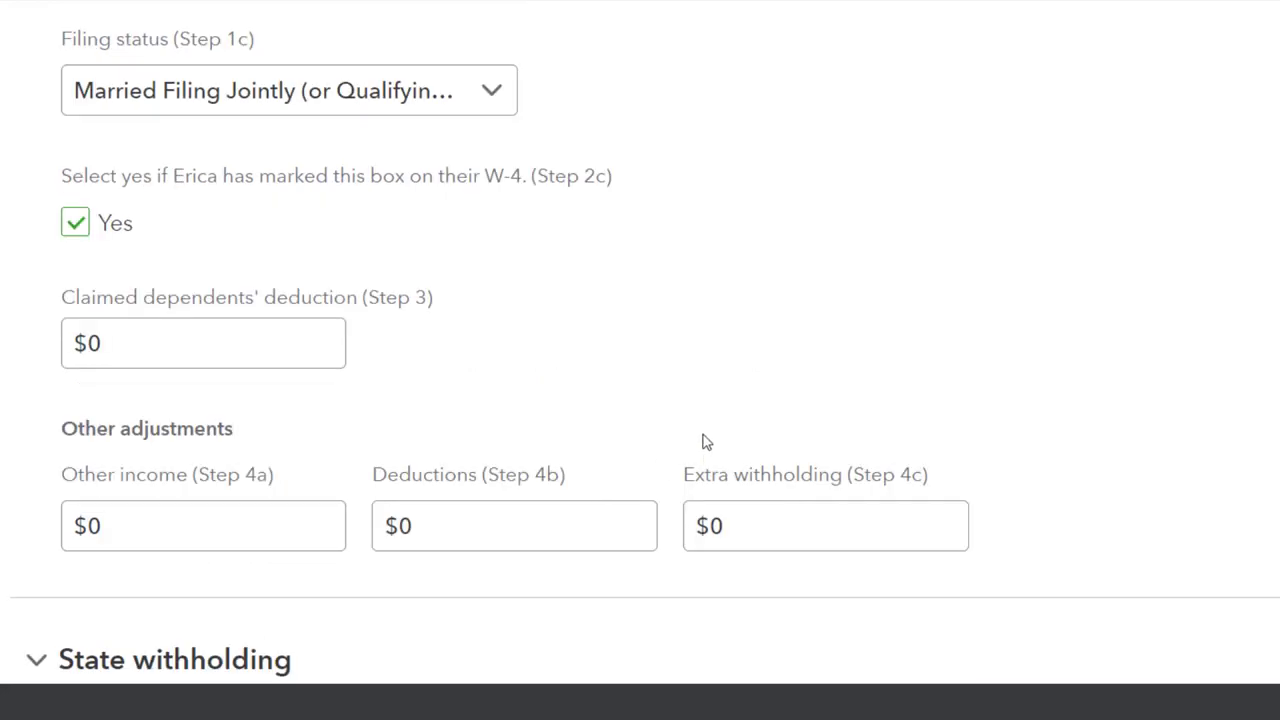
Step: Review CA withholding at 0 allowances with FUTA, CA SUI and ETT, and CA SDI exempt, then save
scroll(715, 430, "down", 6)
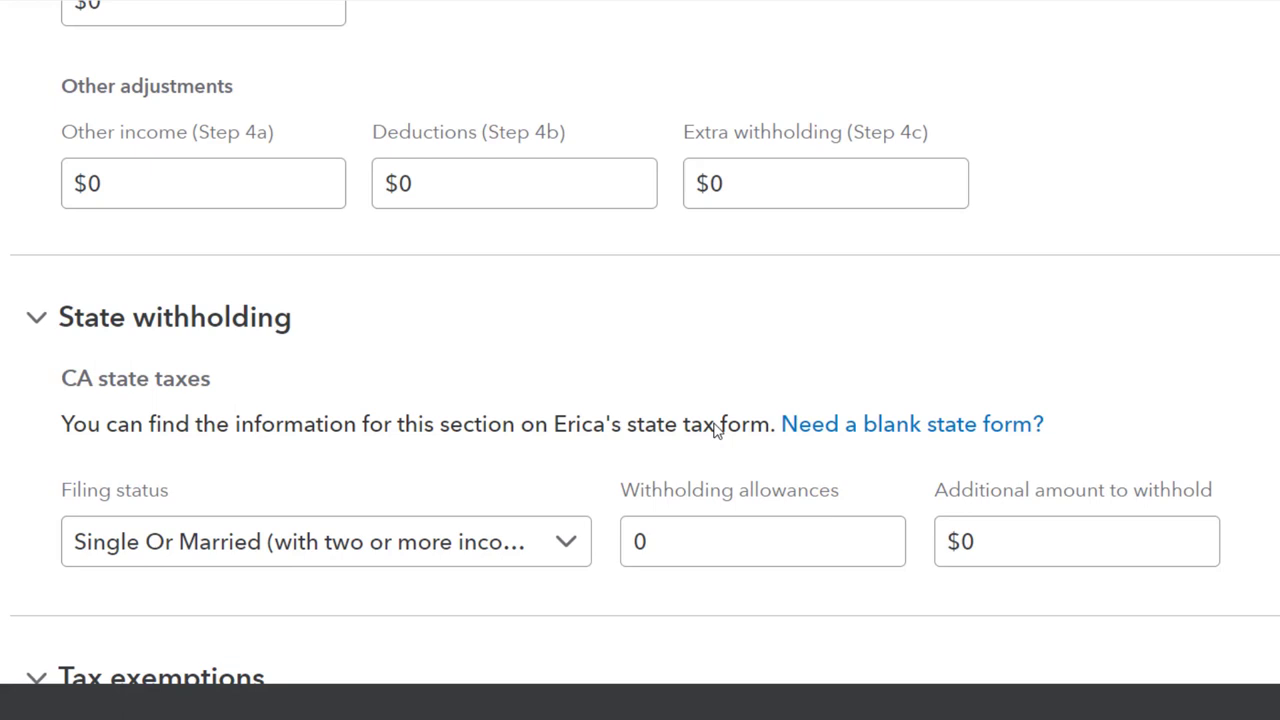
scroll(715, 427, "down", 3)
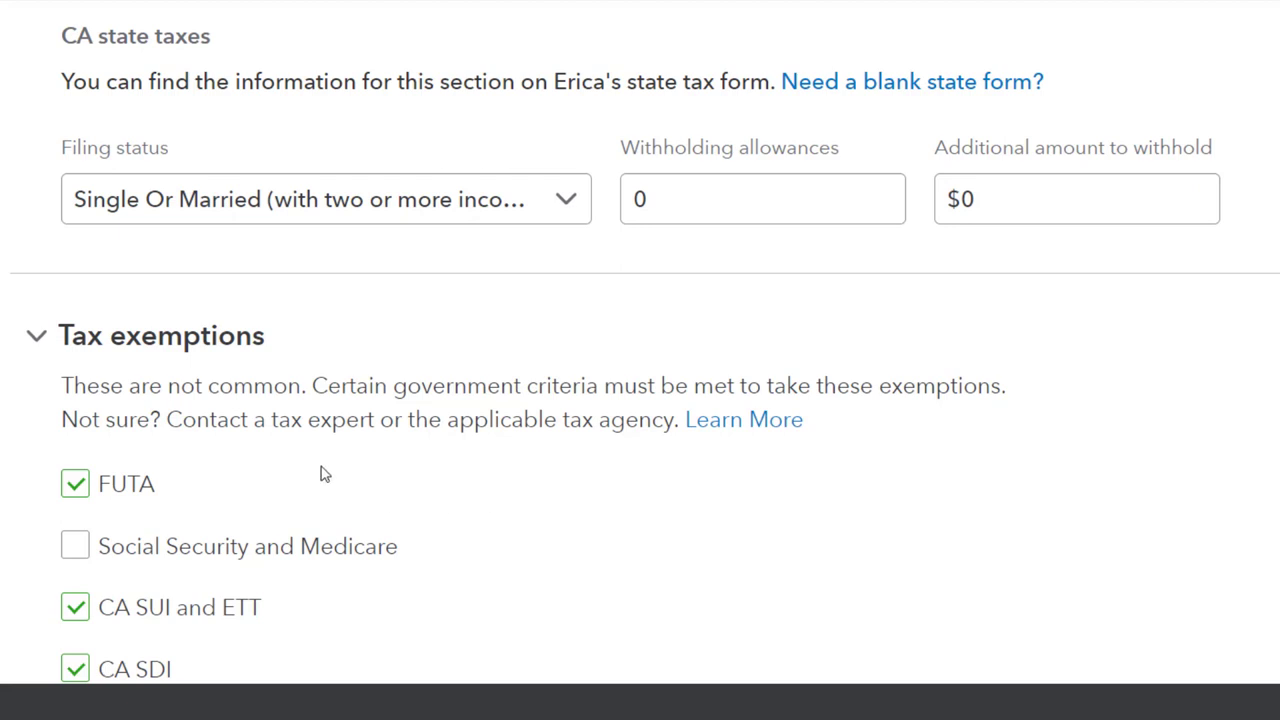
scroll(315, 466, "down", 1)
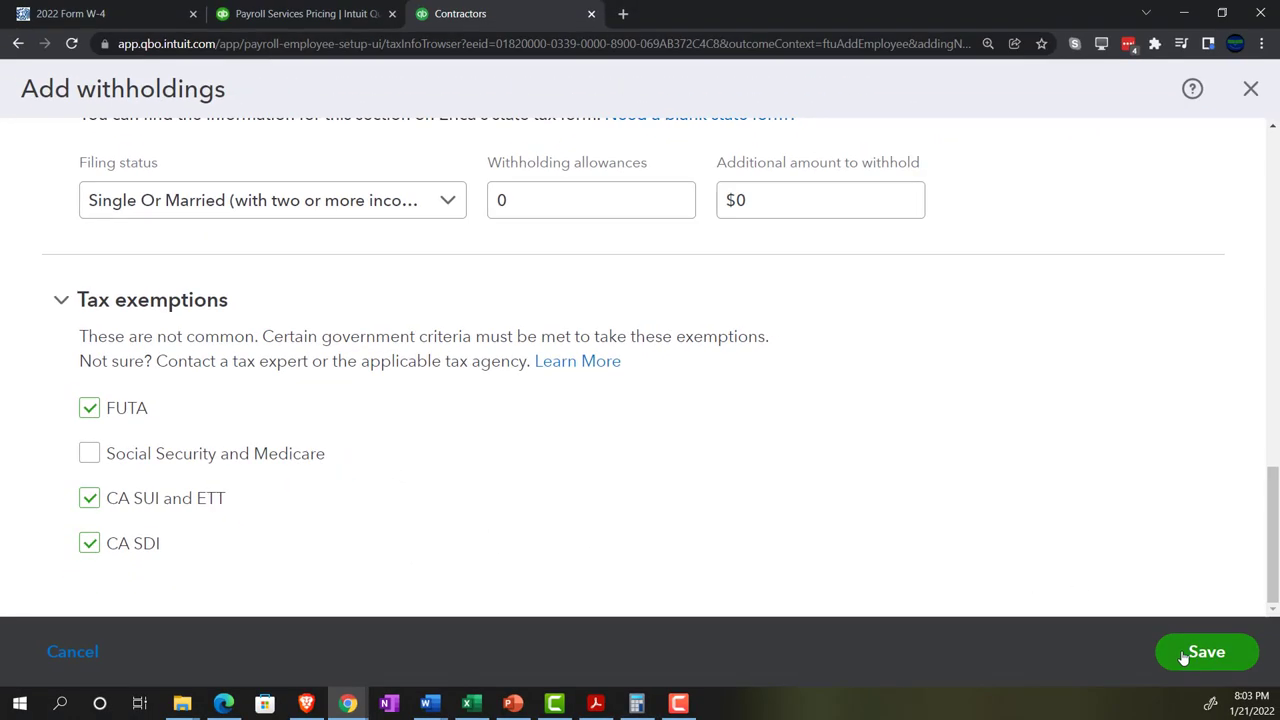
left_click(1184, 658)
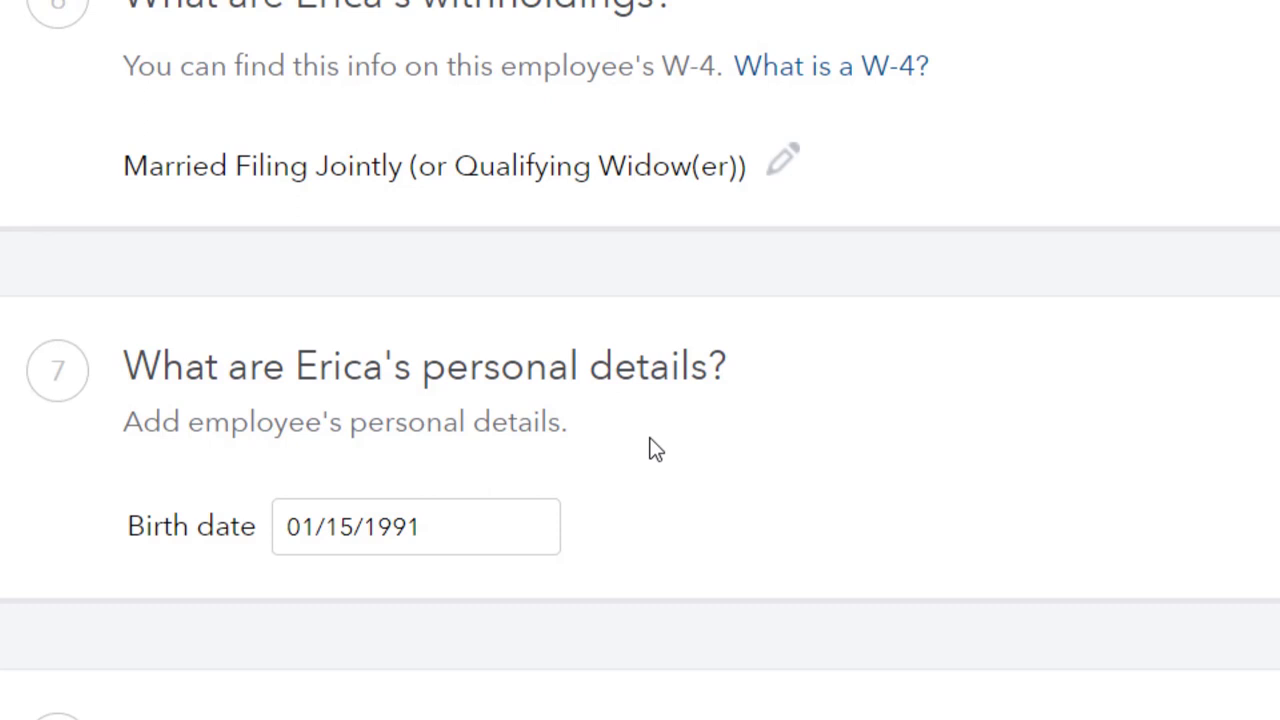
Step: Change the new employee's pay method from Direct deposit to Paper check
scroll(652, 448, "down", 3)
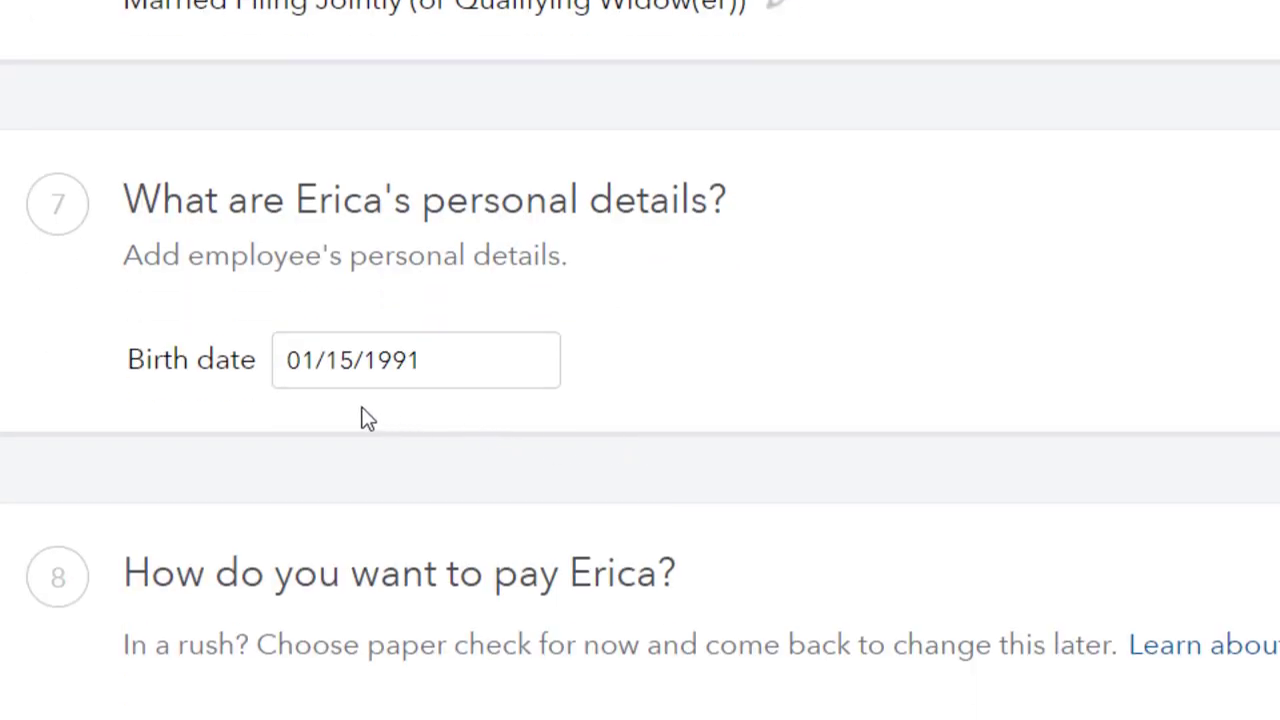
scroll(365, 418, "down", 3)
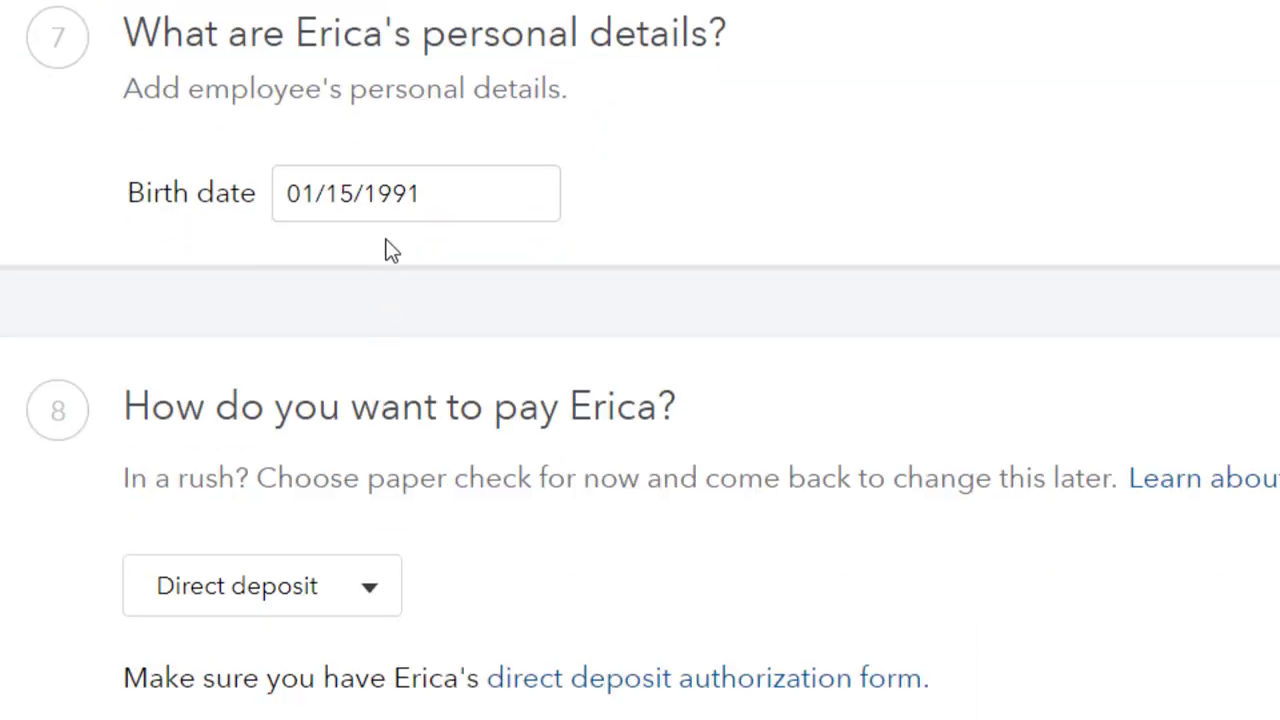
scroll(390, 250, "down", 3)
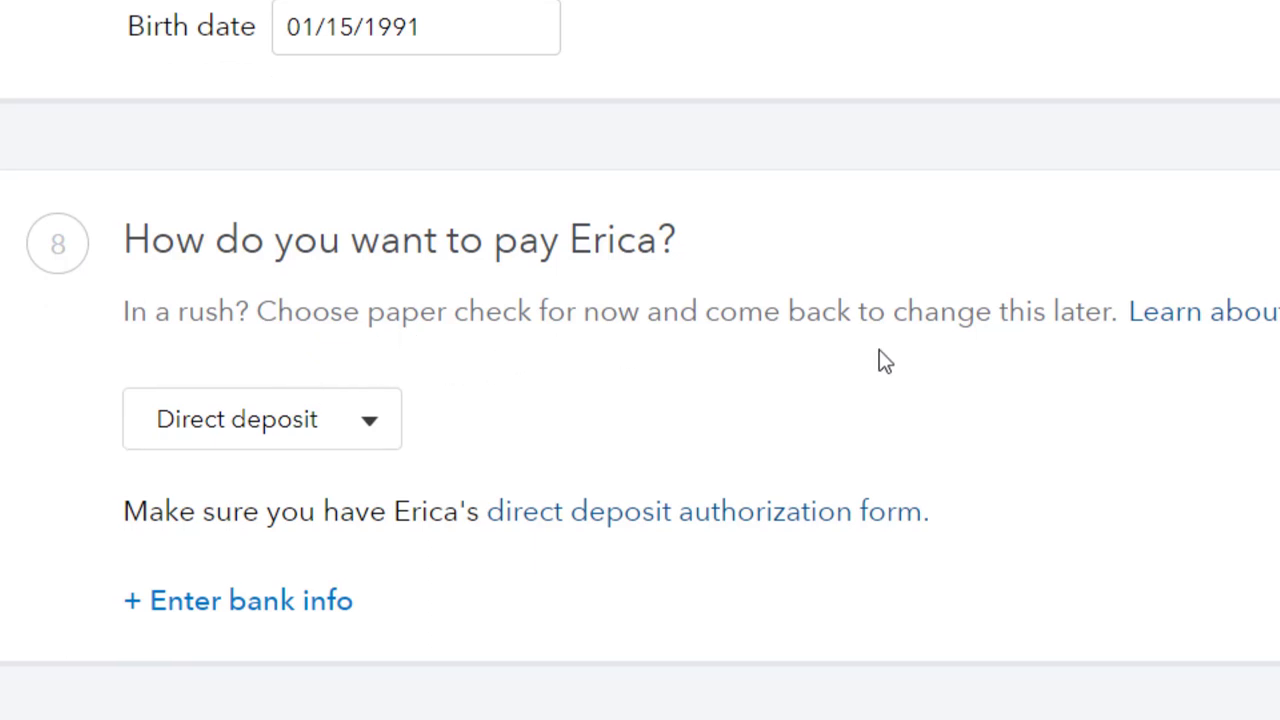
left_click(372, 426)
left_click(317, 556)
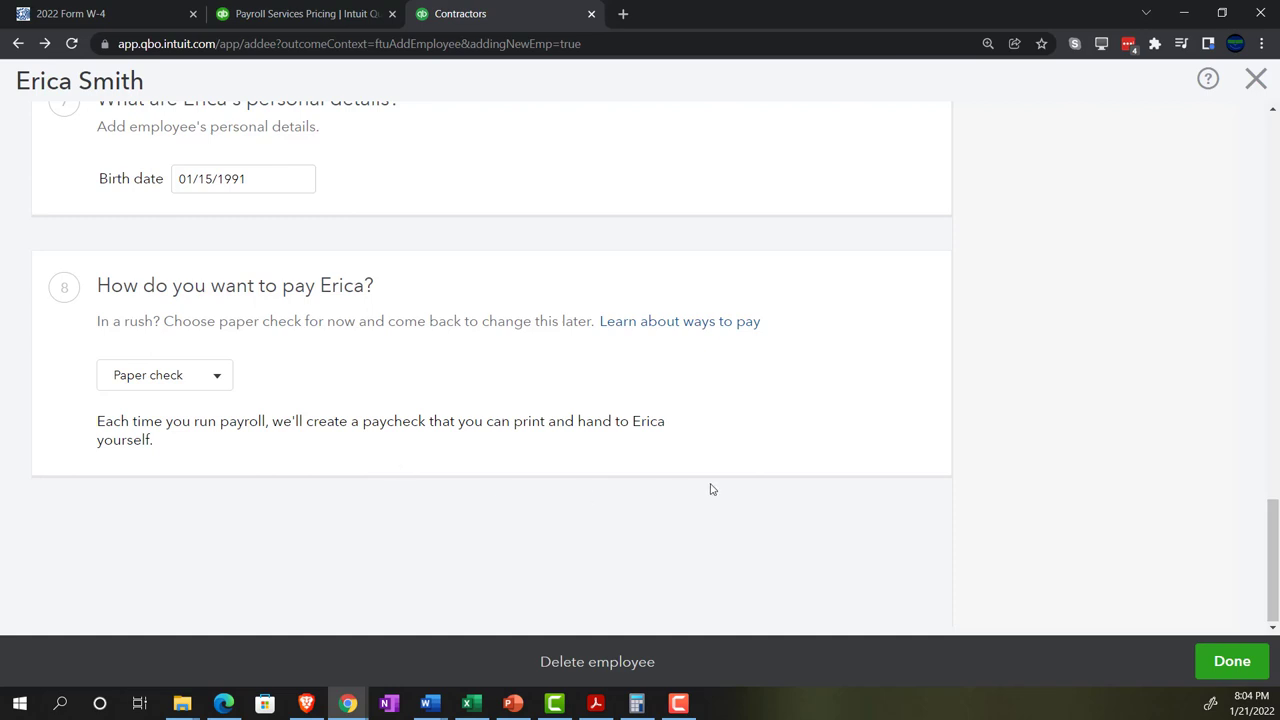
Step: Save the new employee, then begin Workforce setup from the invitation email's 'Get set up' button
left_click(1212, 661)
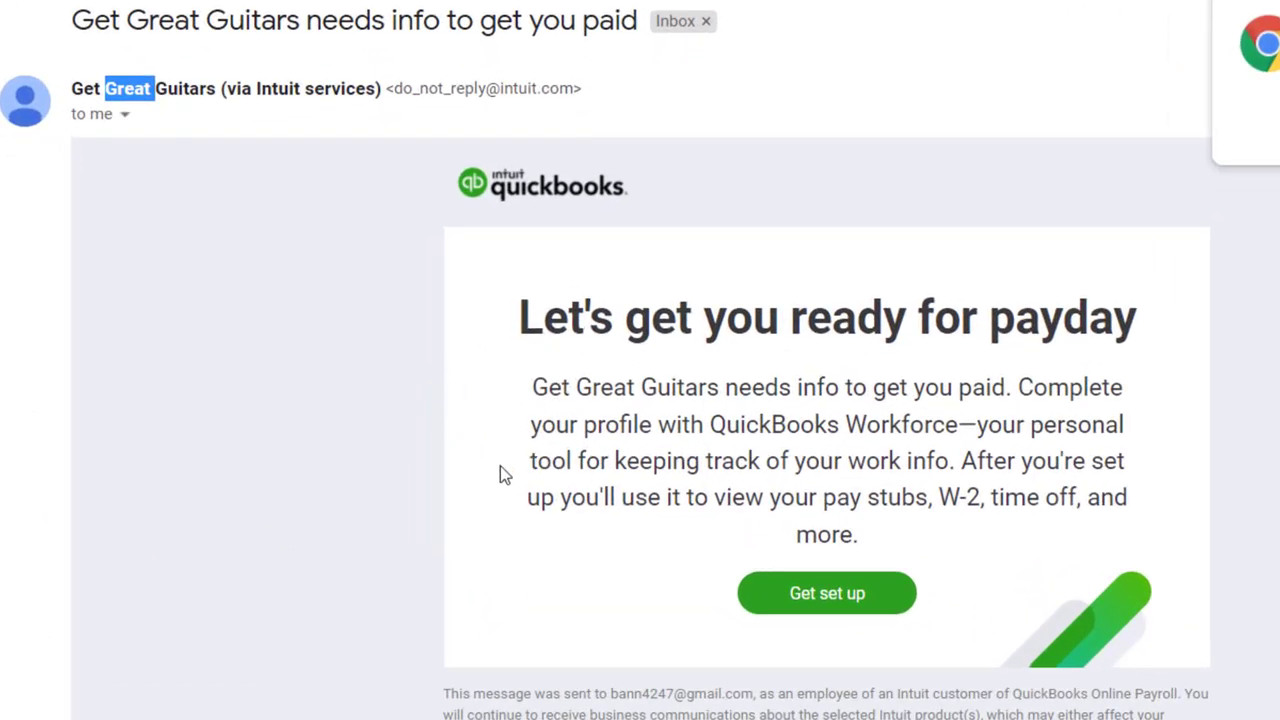
left_click(790, 600)
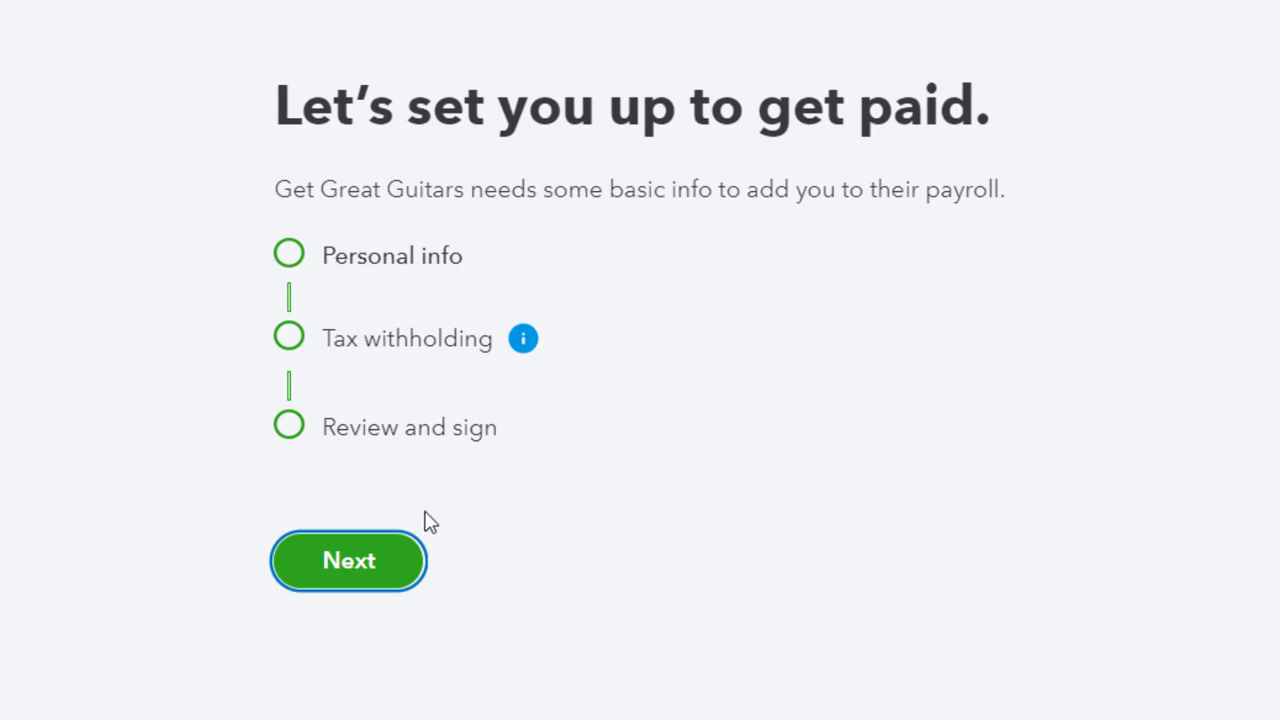
Step: Continue past the overview of personal info, tax withholding and review steps
left_click(388, 564)
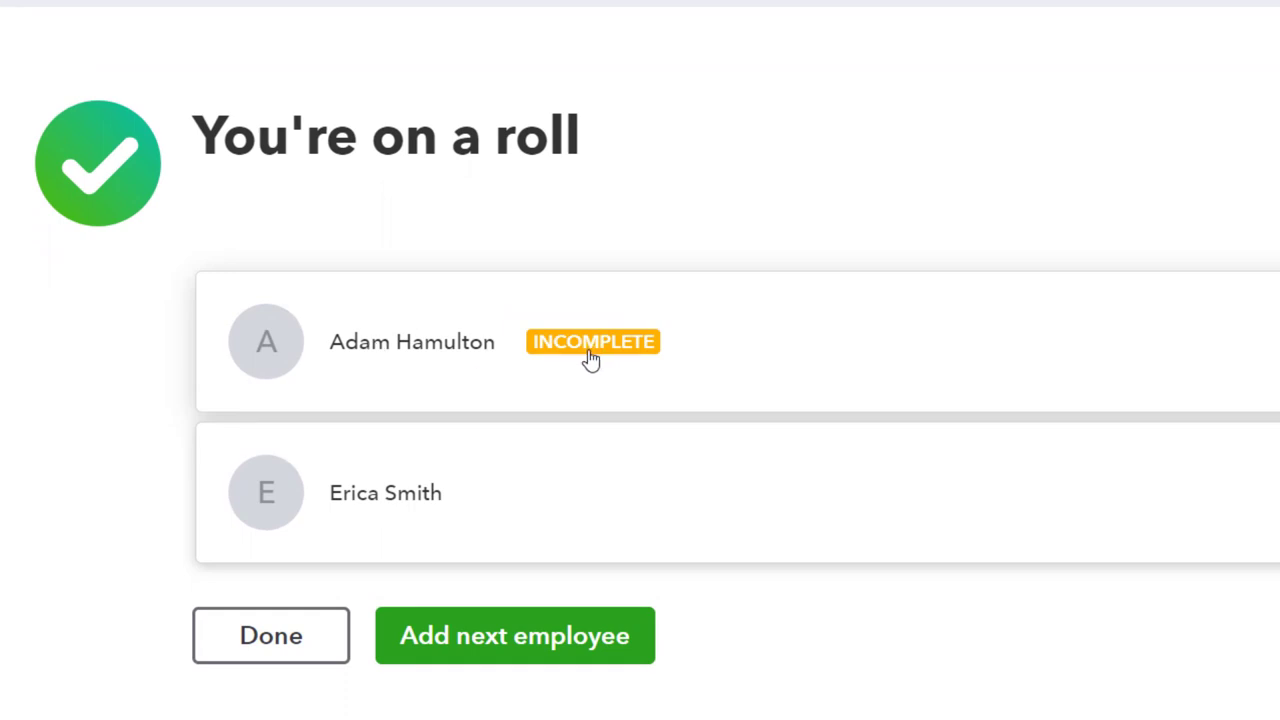
Step: Open the incomplete employee and stop asking them to enter personal, tax and banking info
left_click(512, 360)
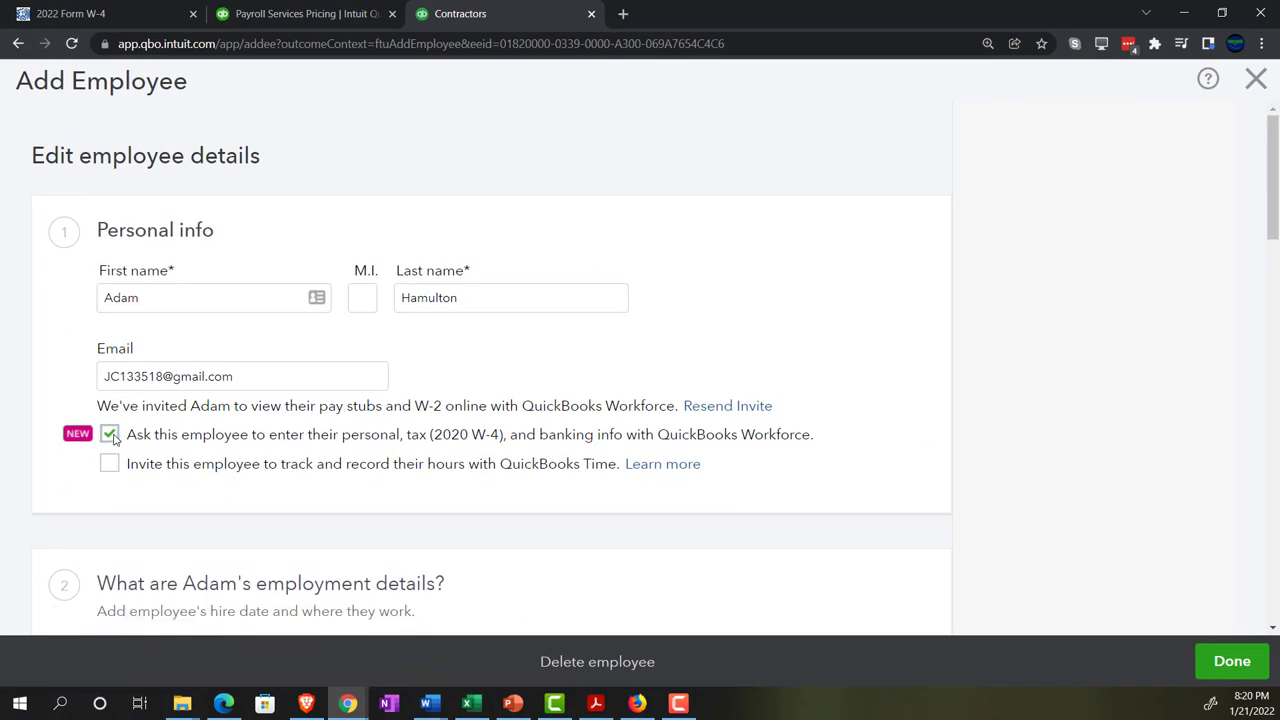
left_click(168, 487)
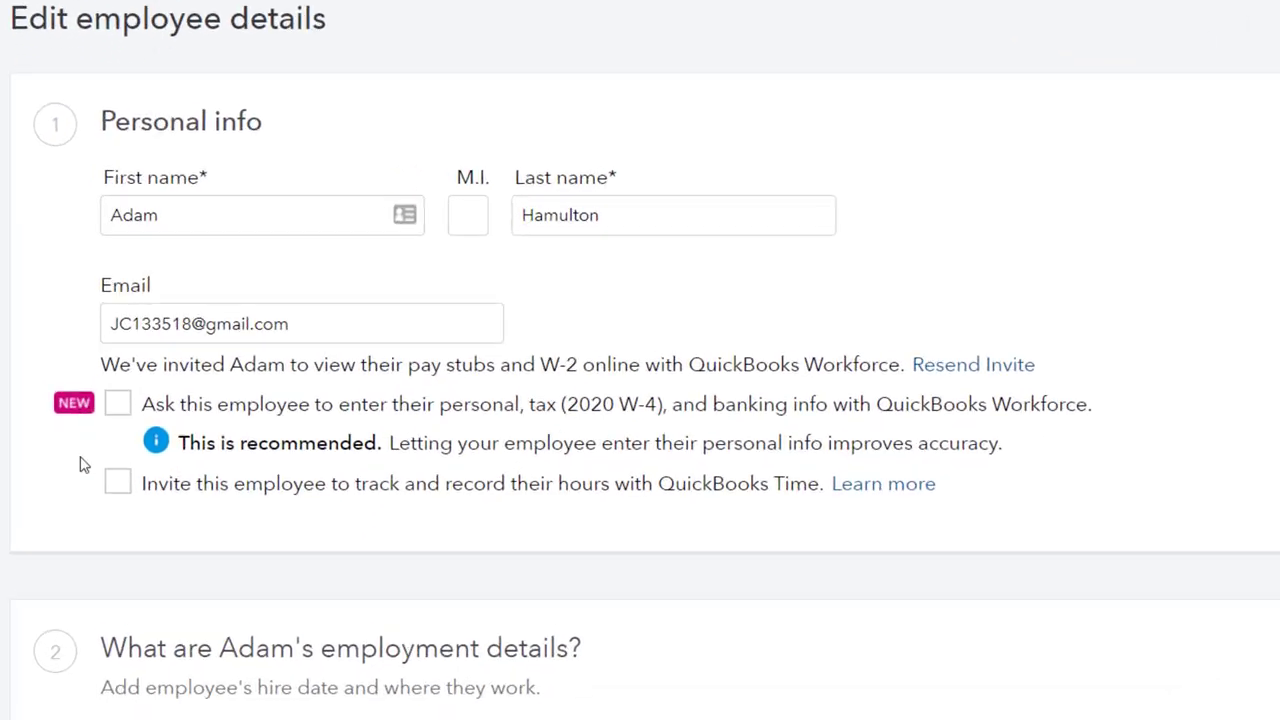
scroll(88, 480, "down", 3)
scroll(83, 489, "down", 5)
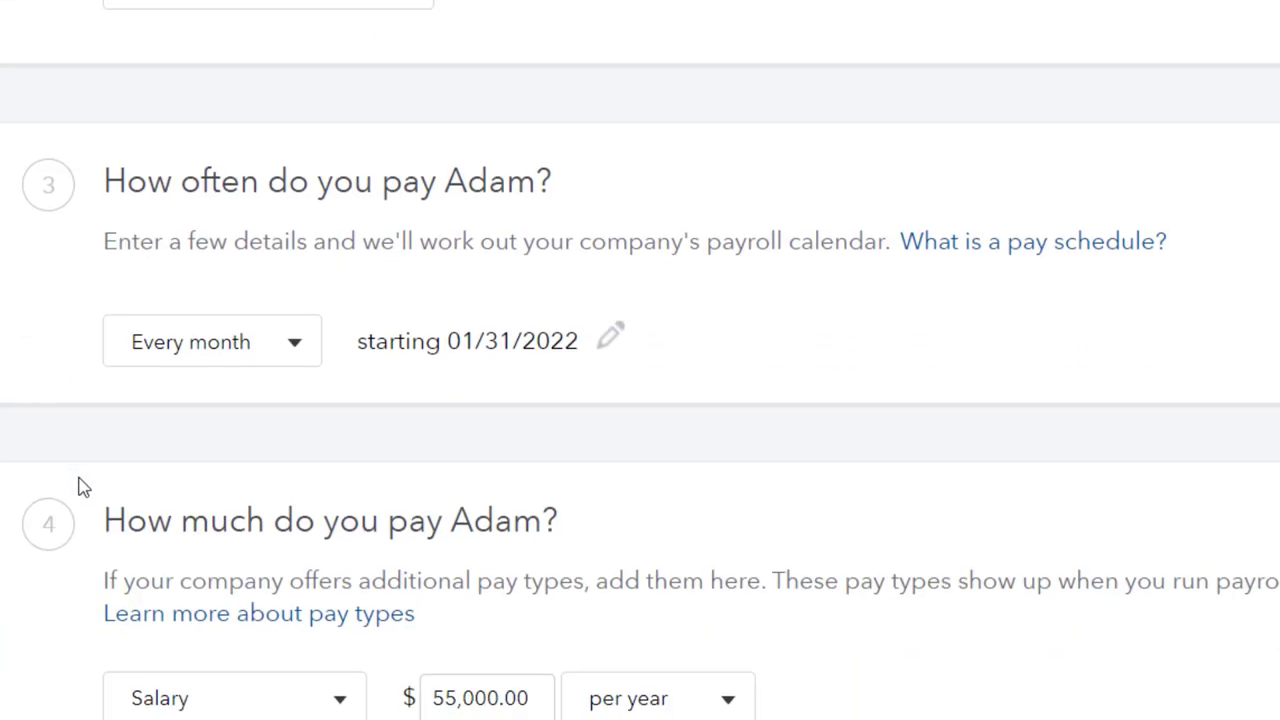
scroll(83, 489, "down", 2)
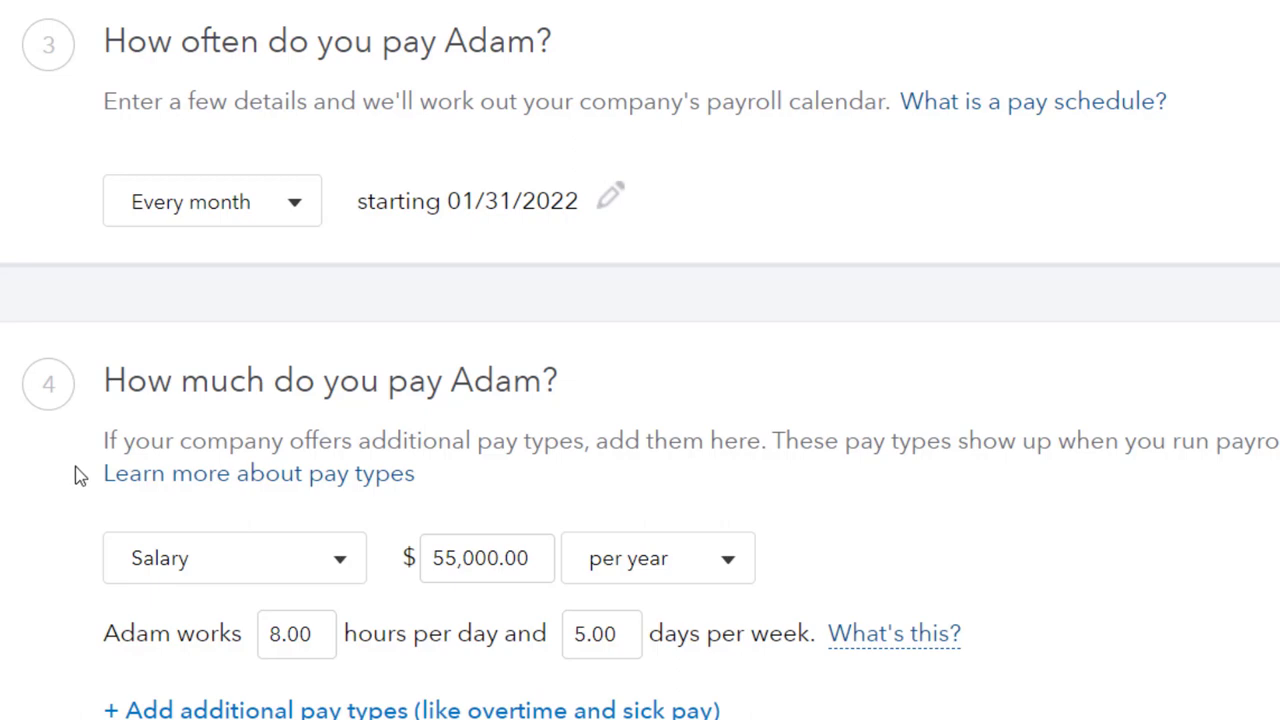
scroll(80, 475, "down", 6)
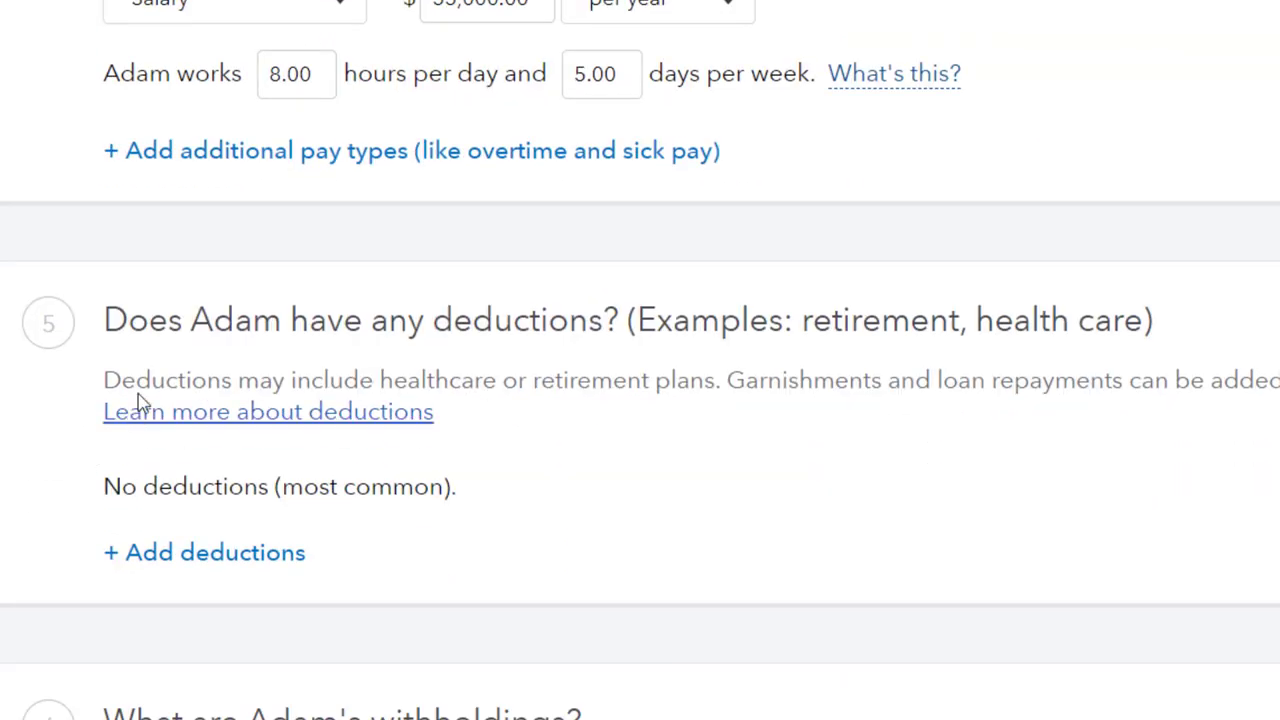
scroll(500, 357, "down", 4)
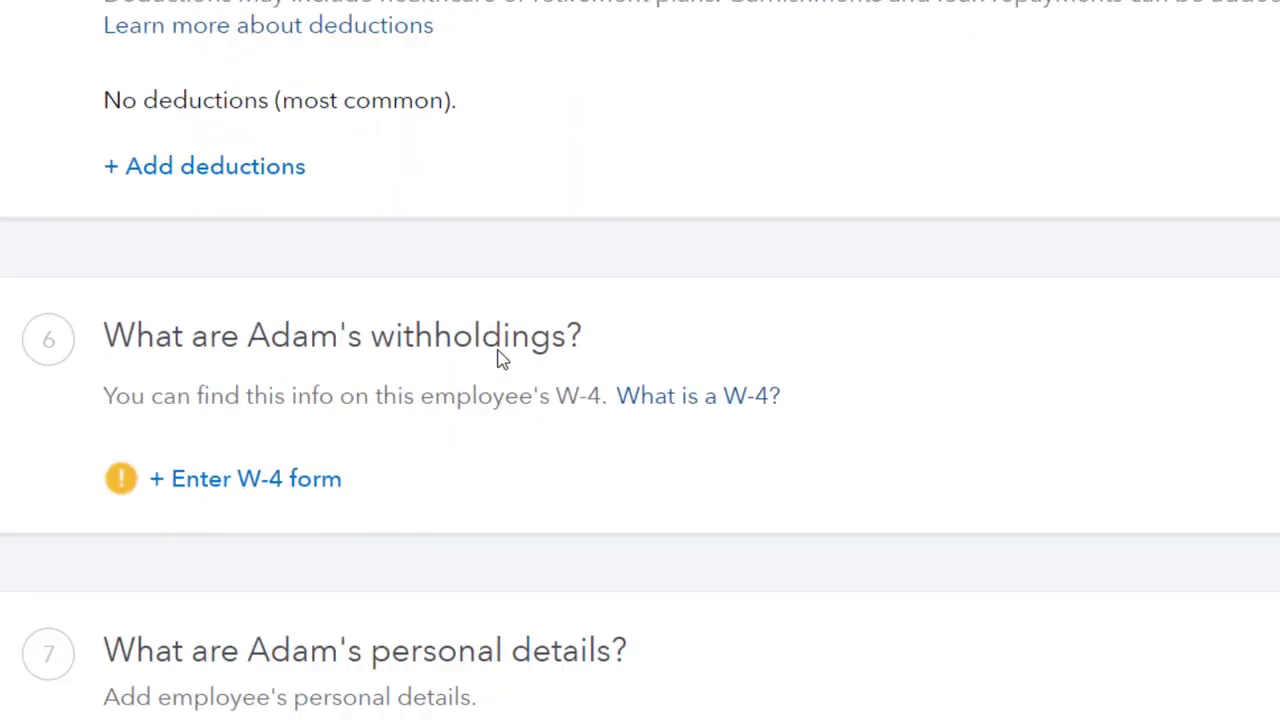
Step: On the W-4 form, fill in the employee's street address, city and ZIP code
left_click(270, 450)
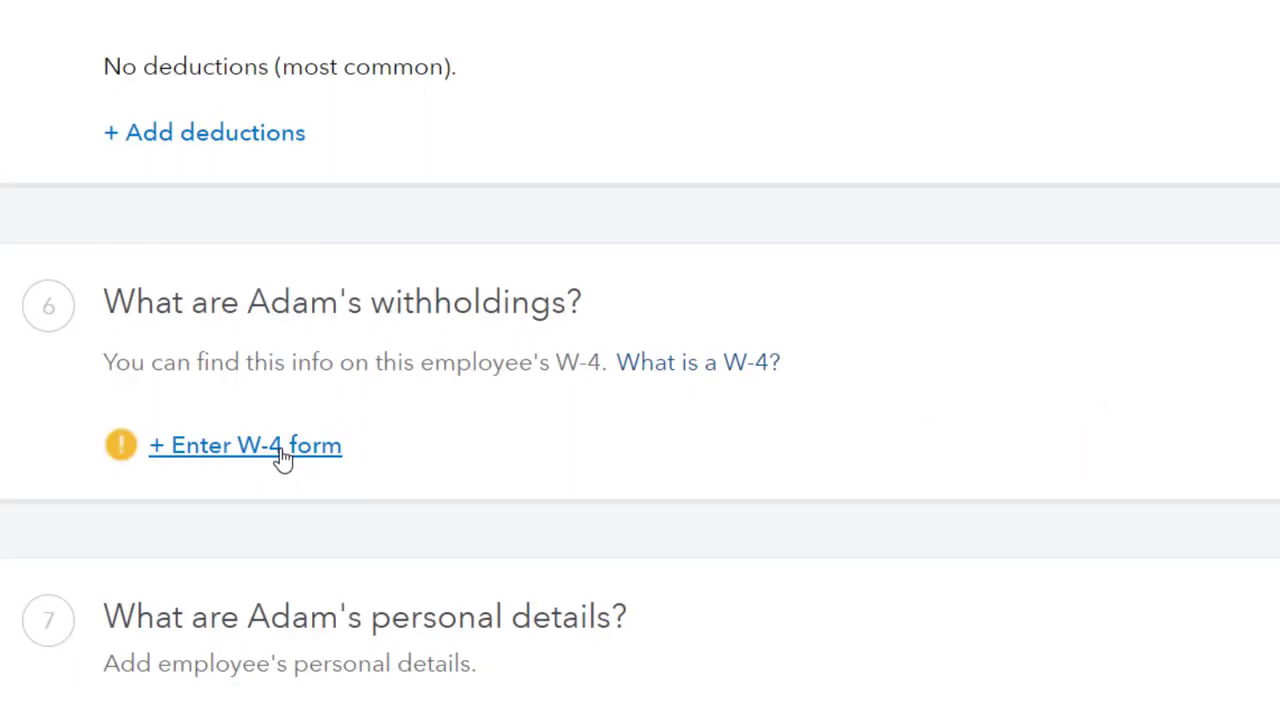
scroll(280, 437, "down", 1)
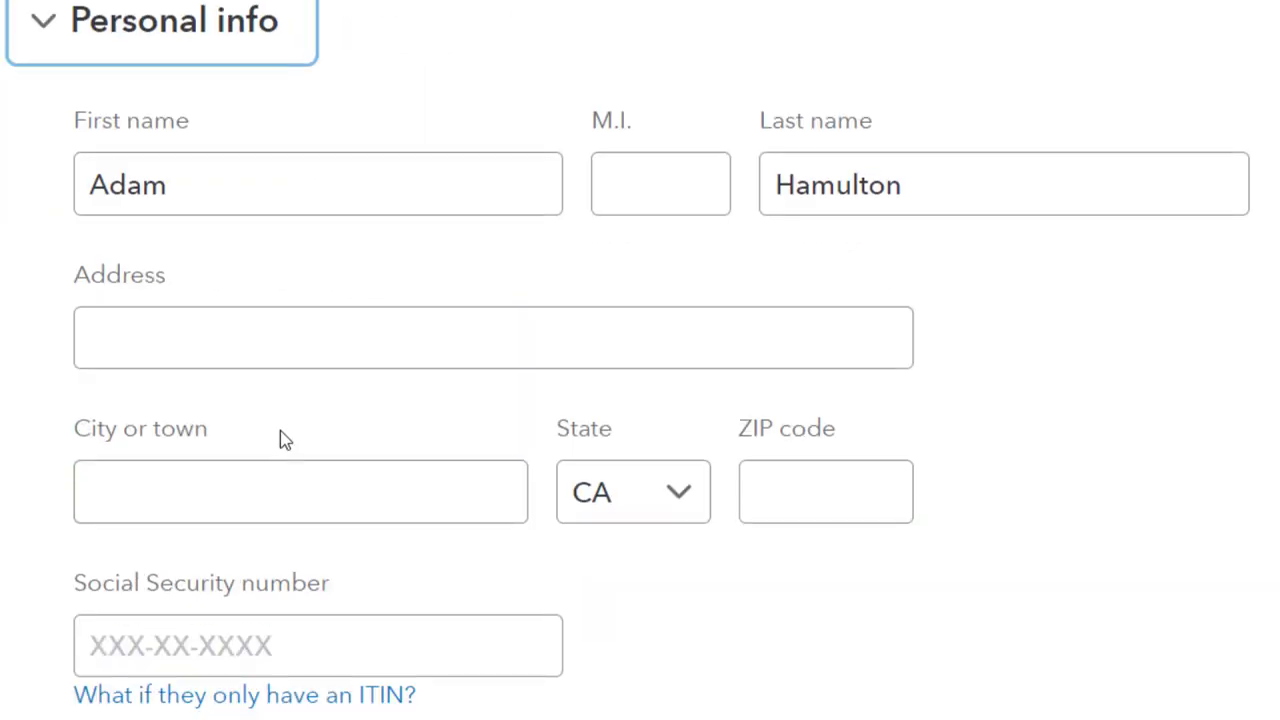
left_click(189, 334)
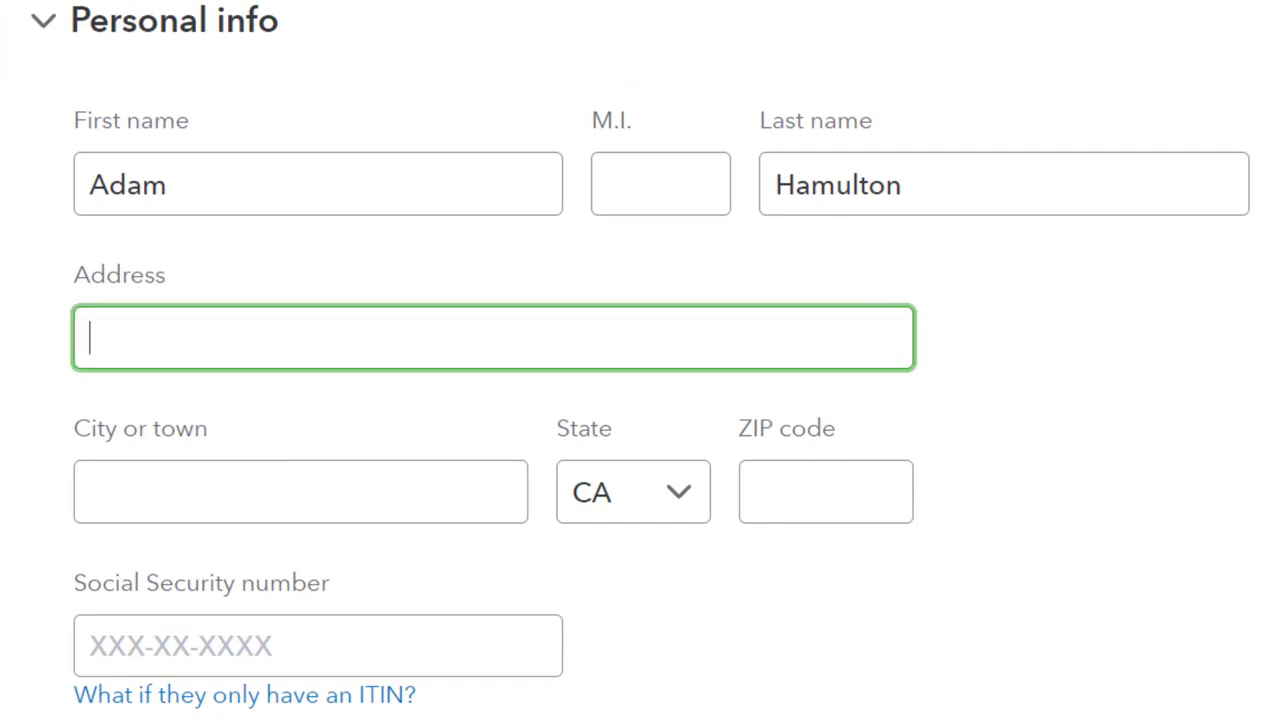
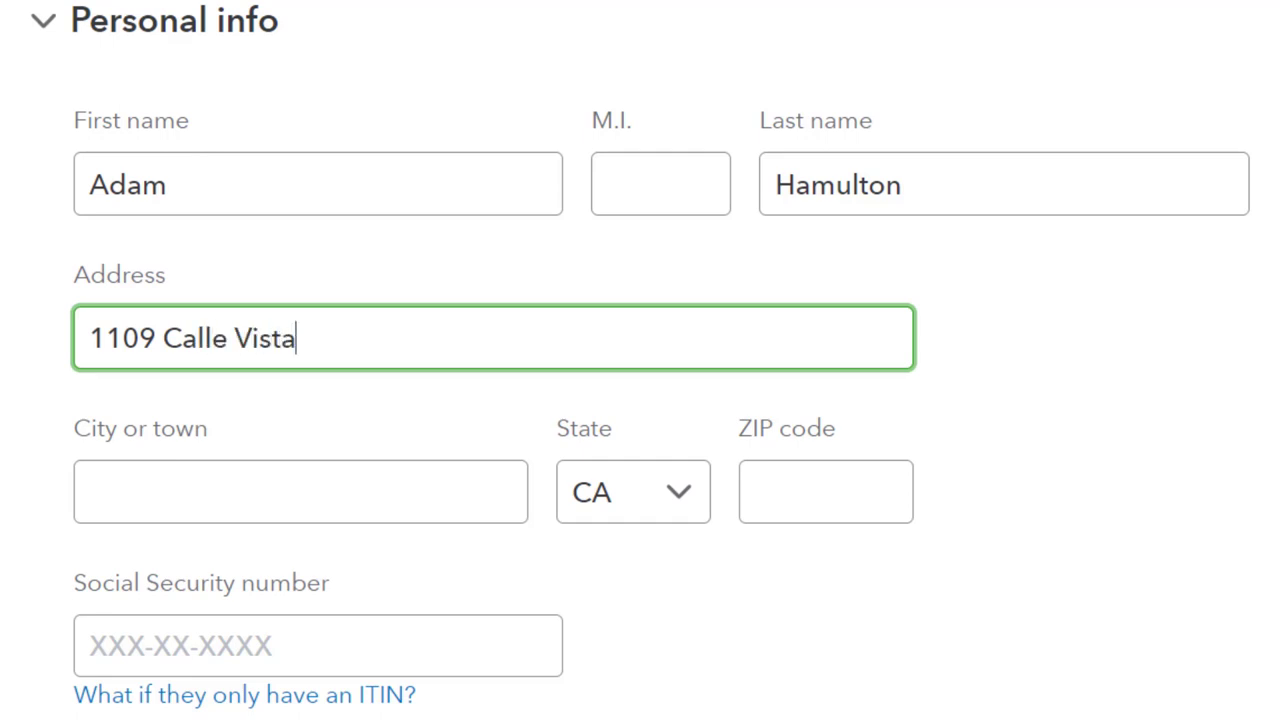
left_click(300, 491)
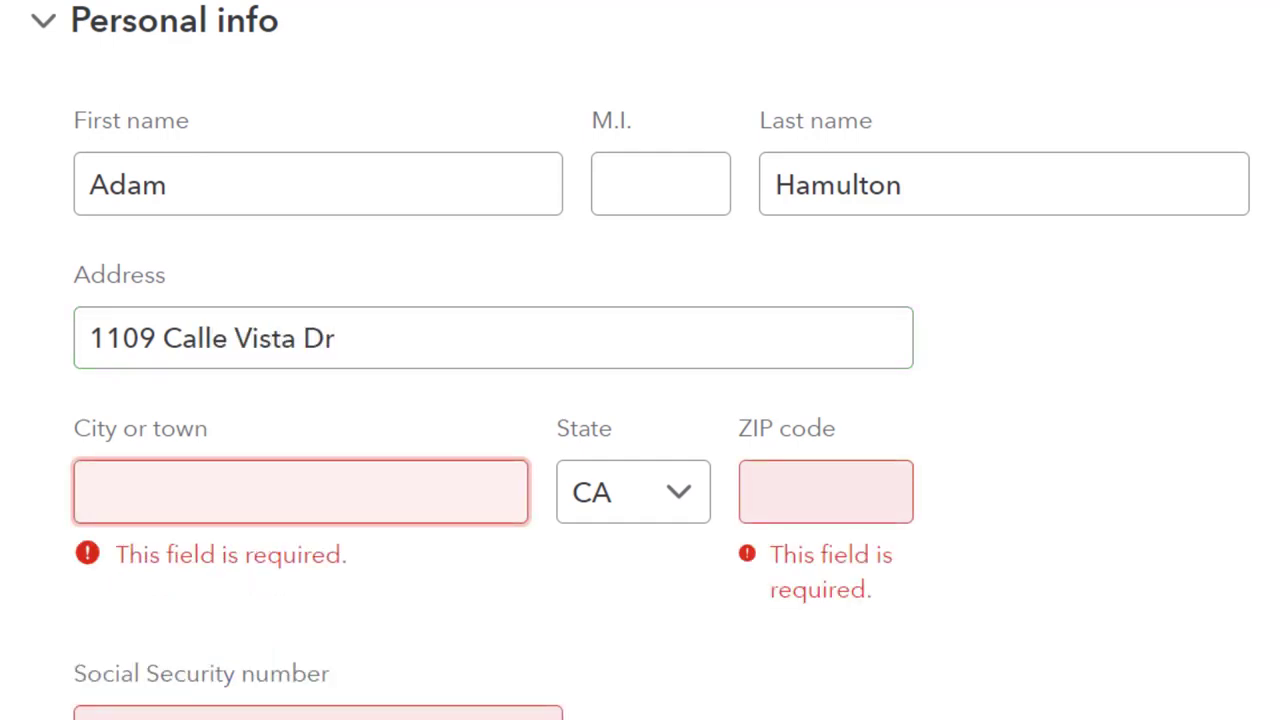
type("Bever")
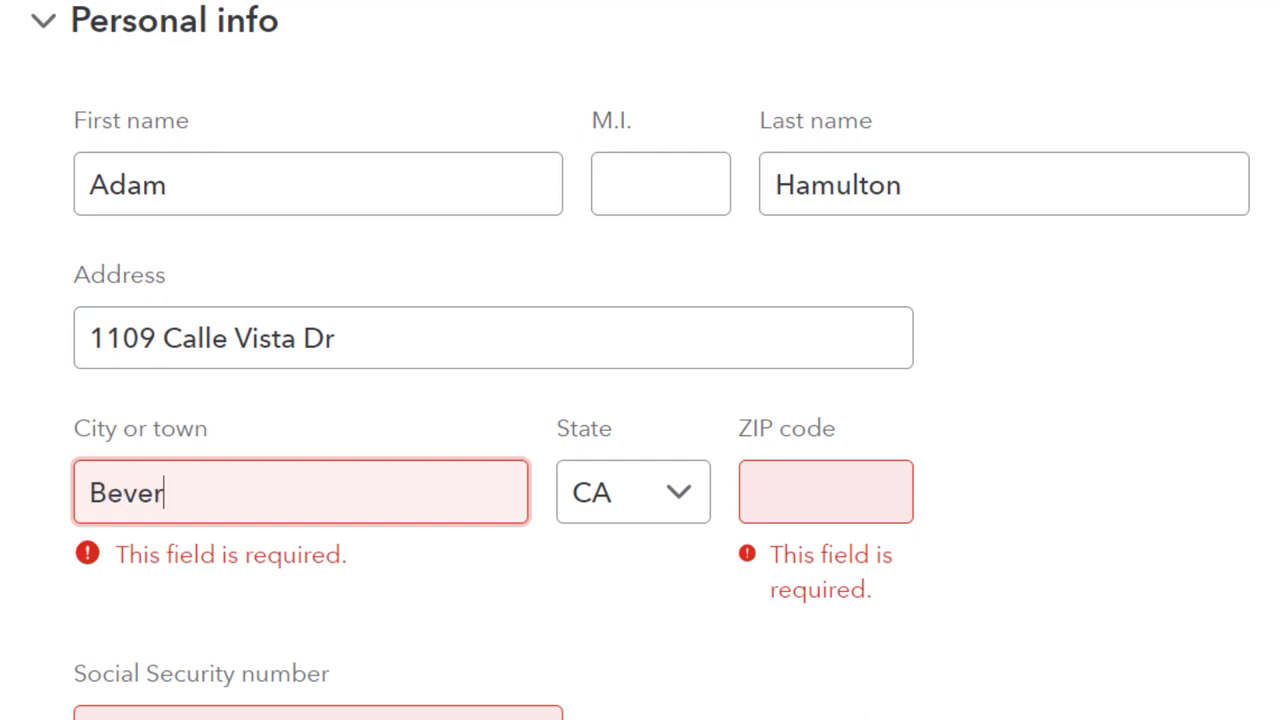
type("ly Hills")
key("Tab")
key("Tab")
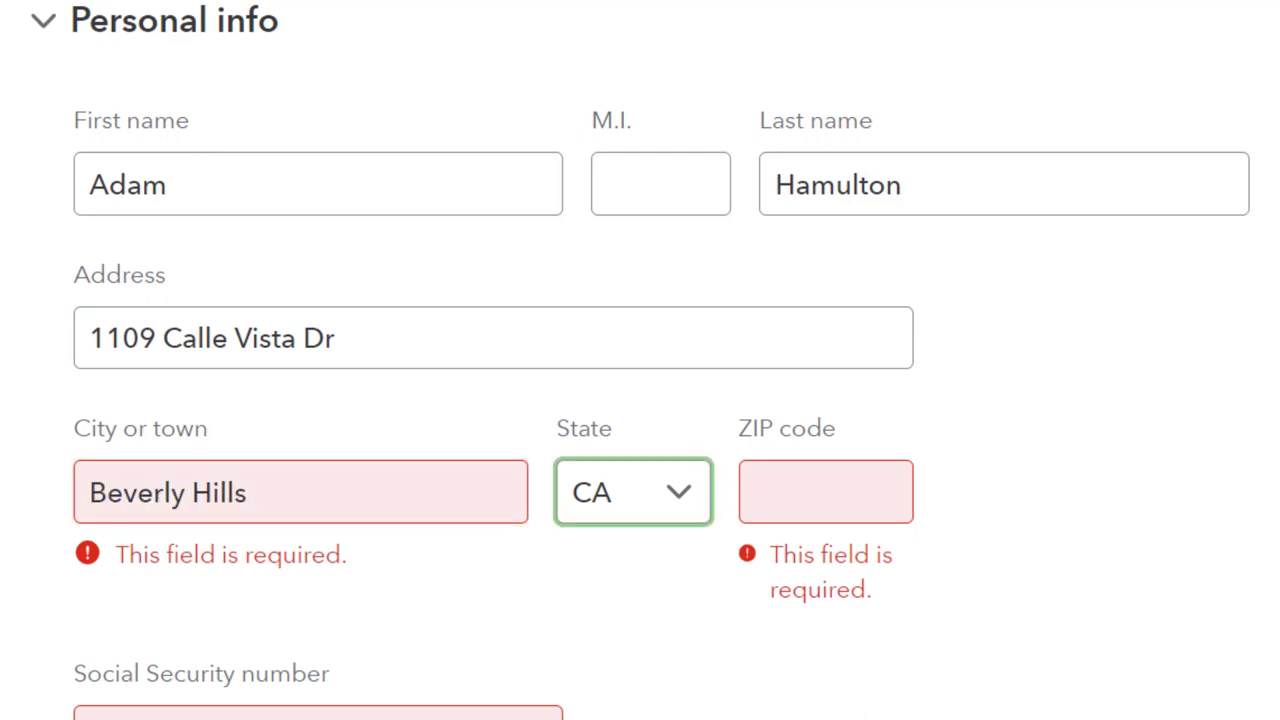
type("90210")
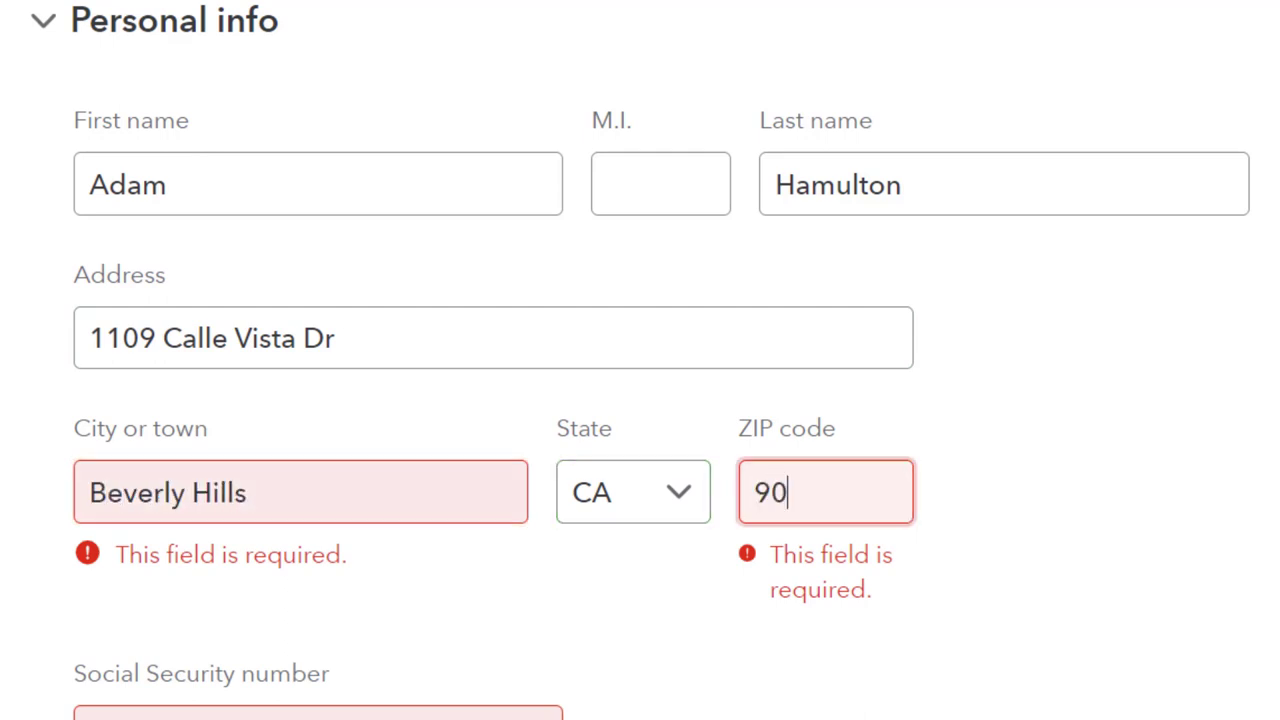
key("Tab")
Step: Keep Single or Married Filing Separately filing status and mark Step 2c as Yes
scroll(640, 400, "down", 2)
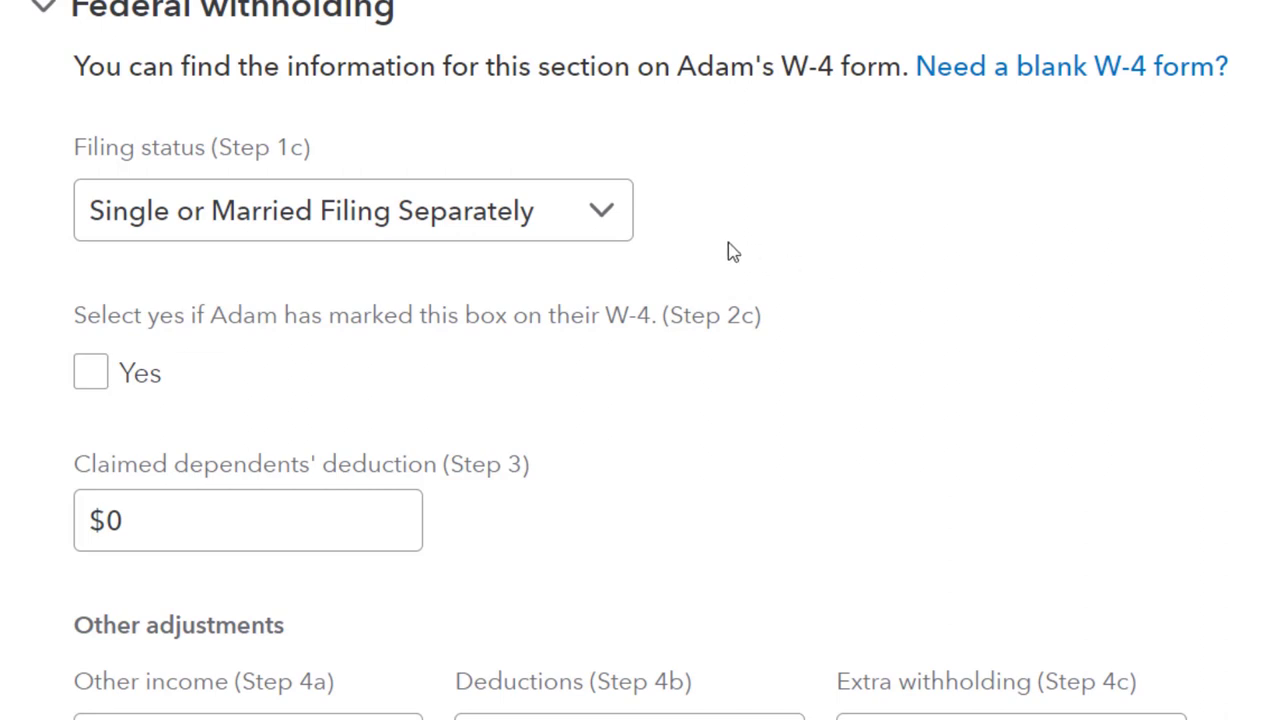
left_click(605, 222)
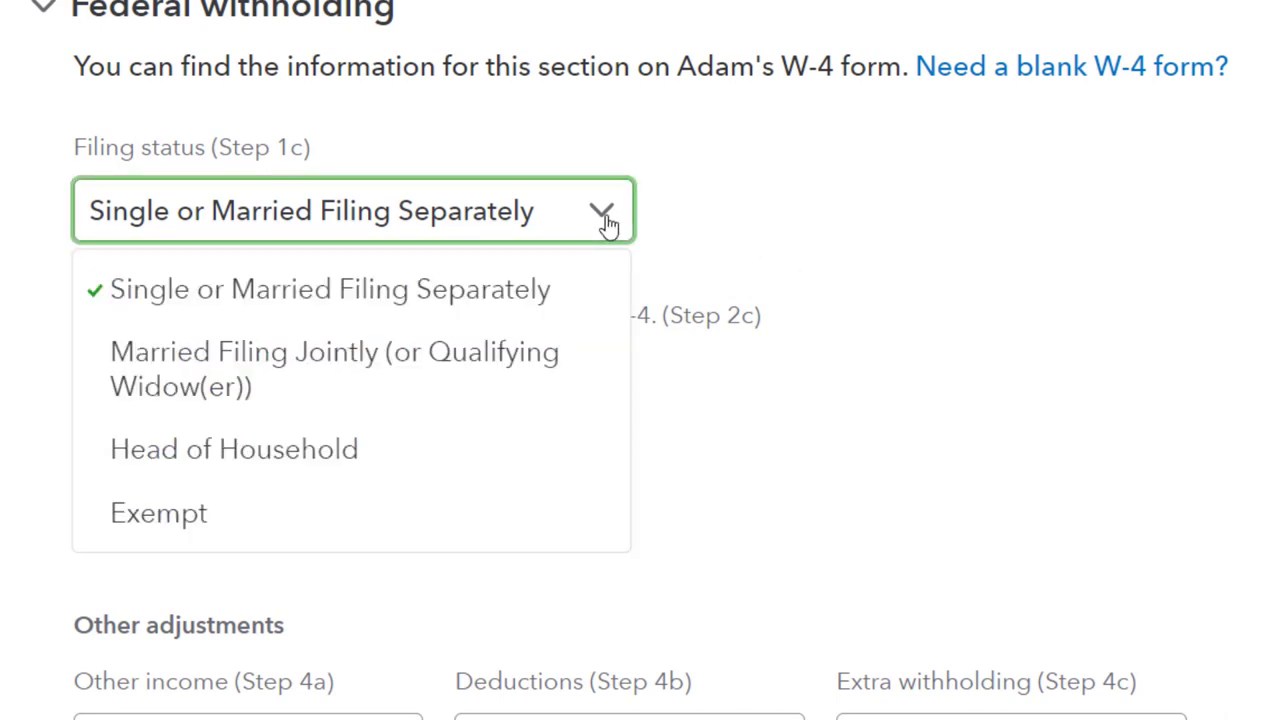
left_click(607, 222)
left_click(399, 394)
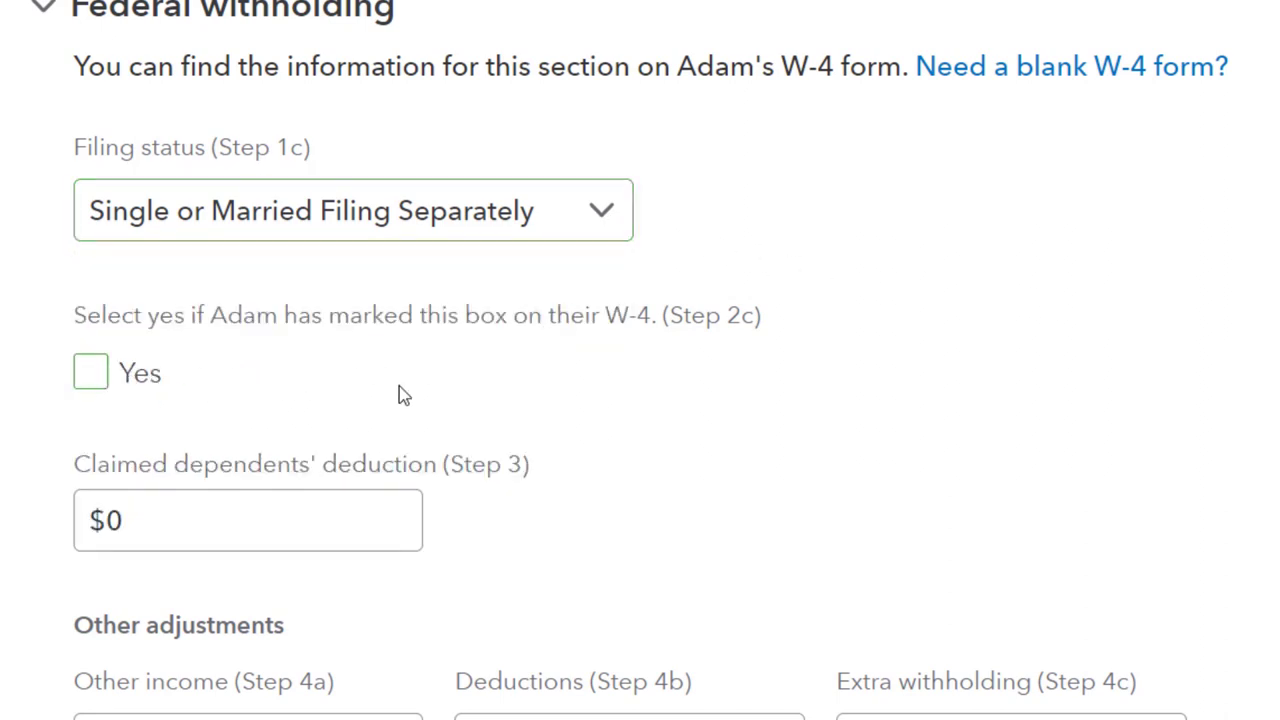
left_click(399, 388)
Step: Exempt the employee from FUTA, CA SUI and ETT, and CA SDI, then save
scroll(505, 422, "down", 2)
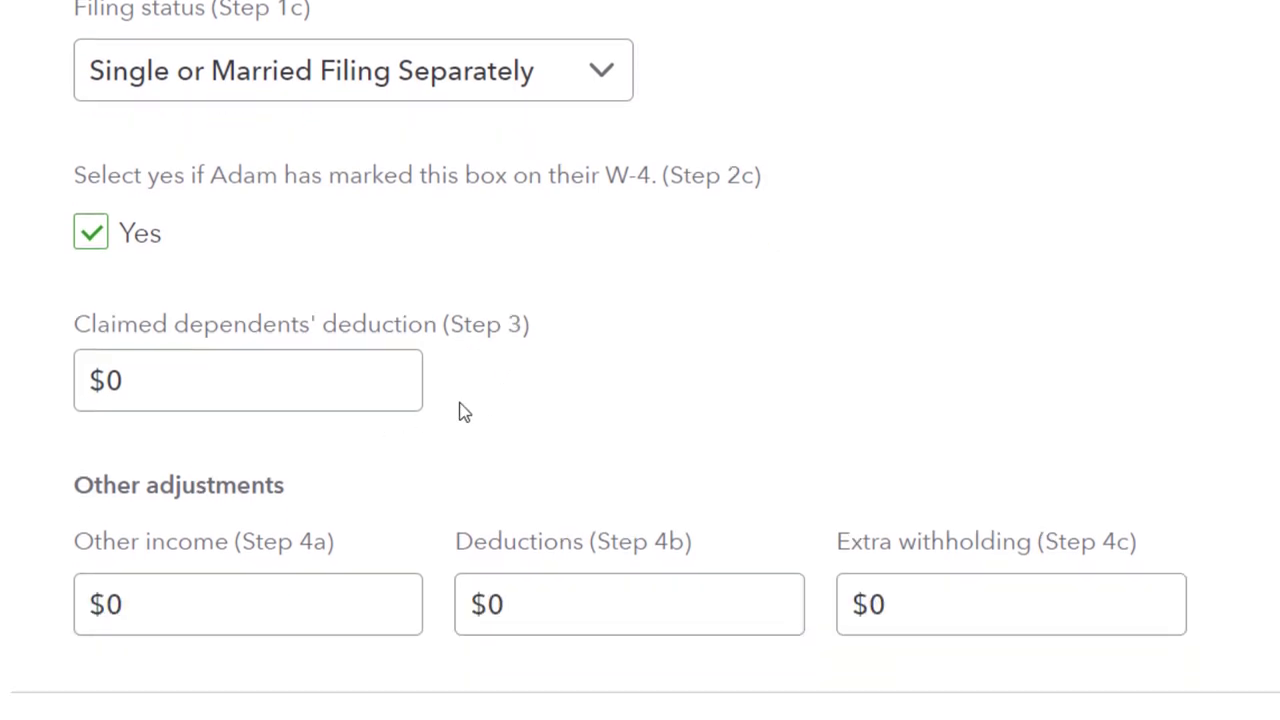
scroll(463, 410, "down", 2)
scroll(652, 502, "down", 2)
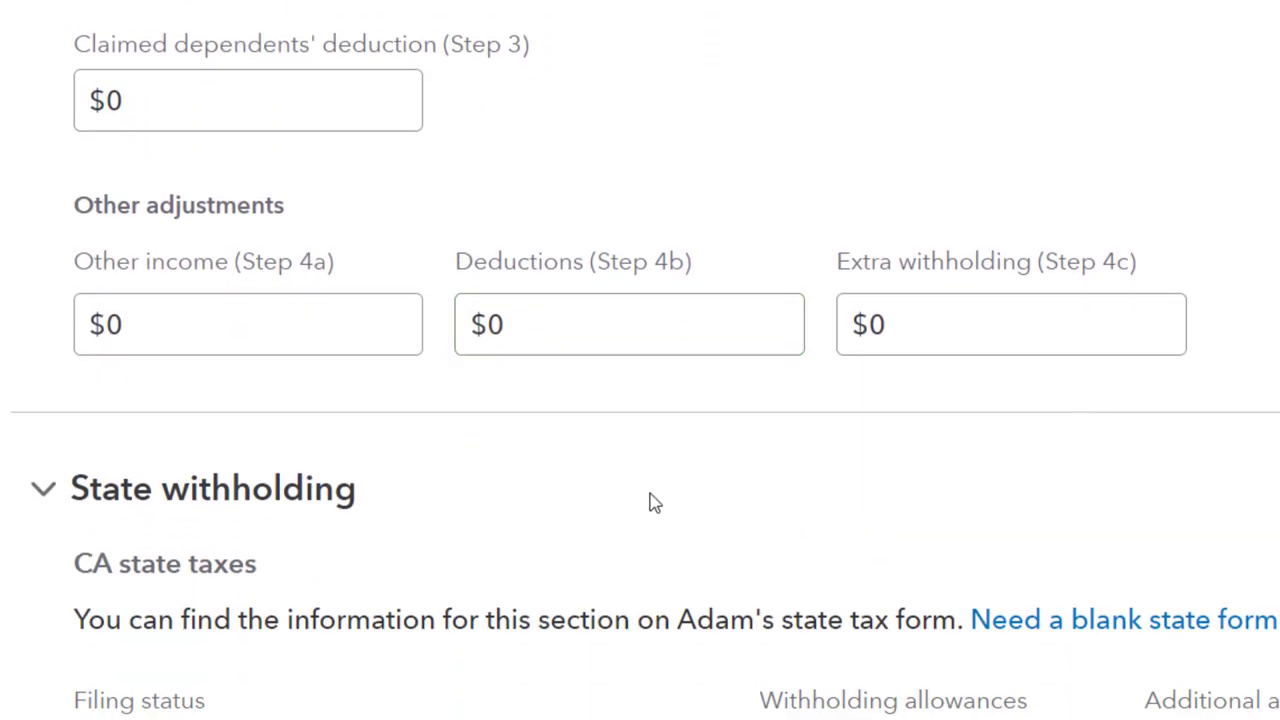
scroll(648, 500, "down", 2)
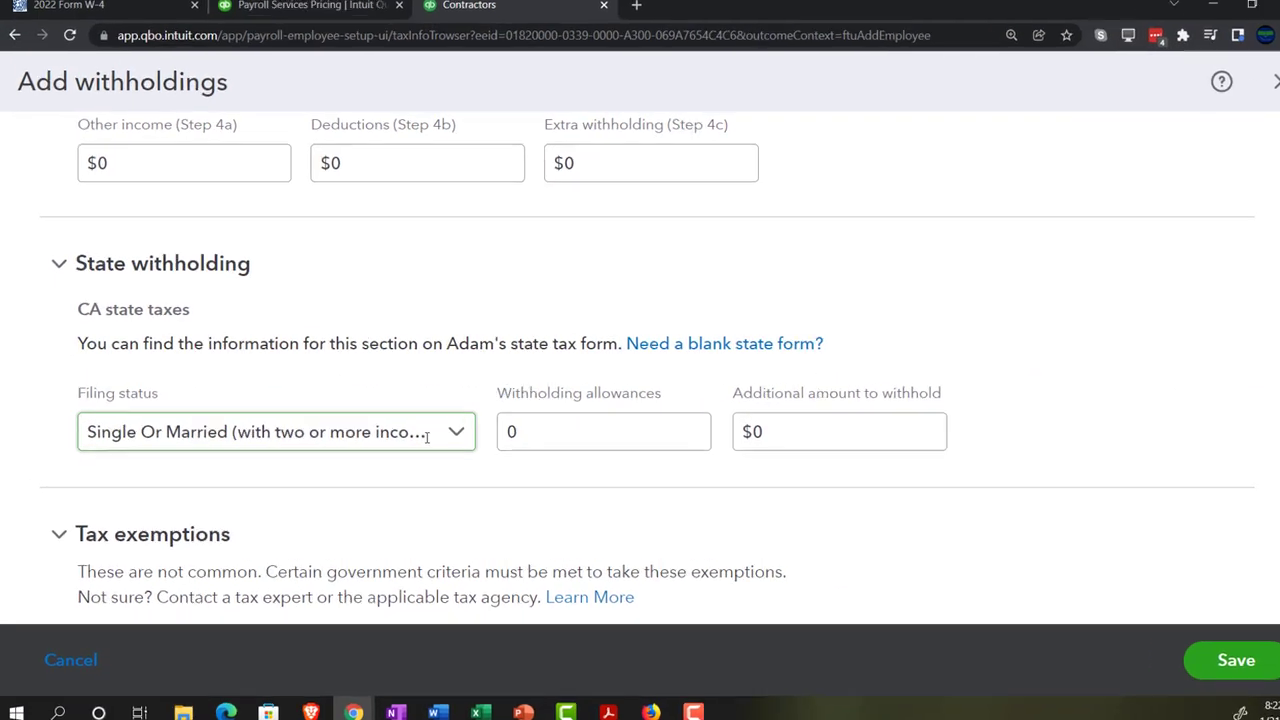
scroll(562, 488, "down", 1)
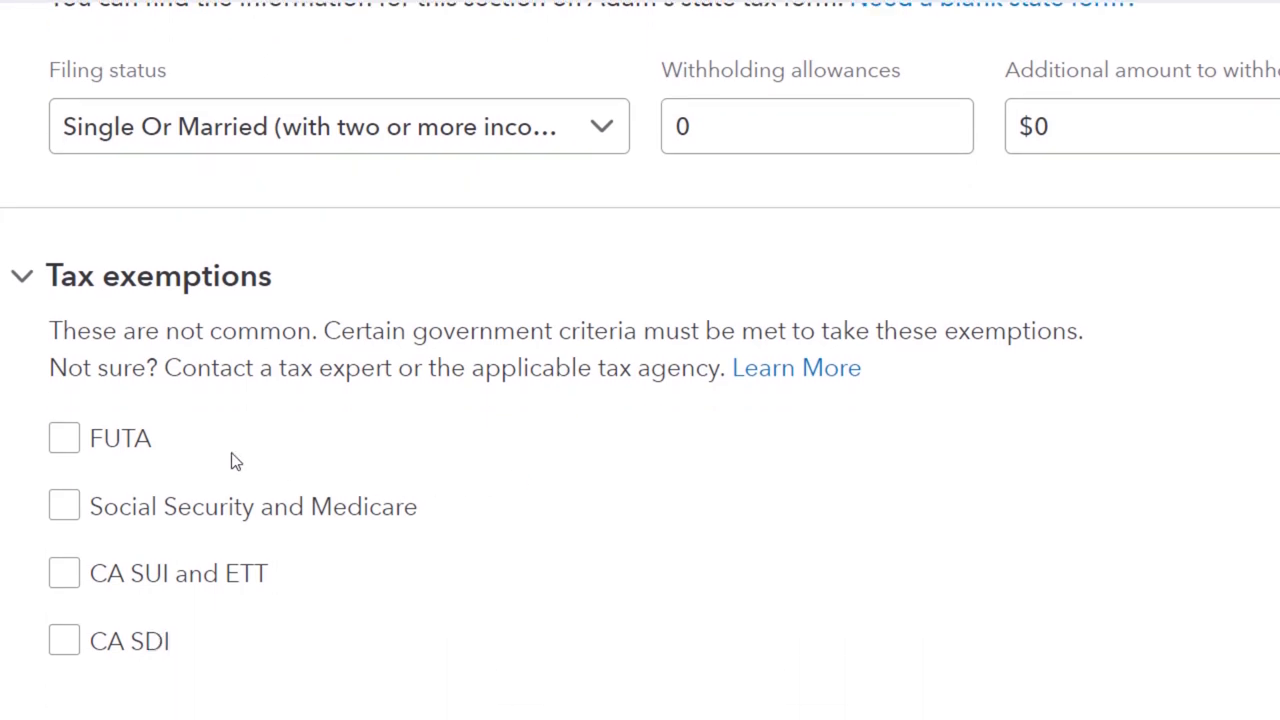
left_click(64, 441)
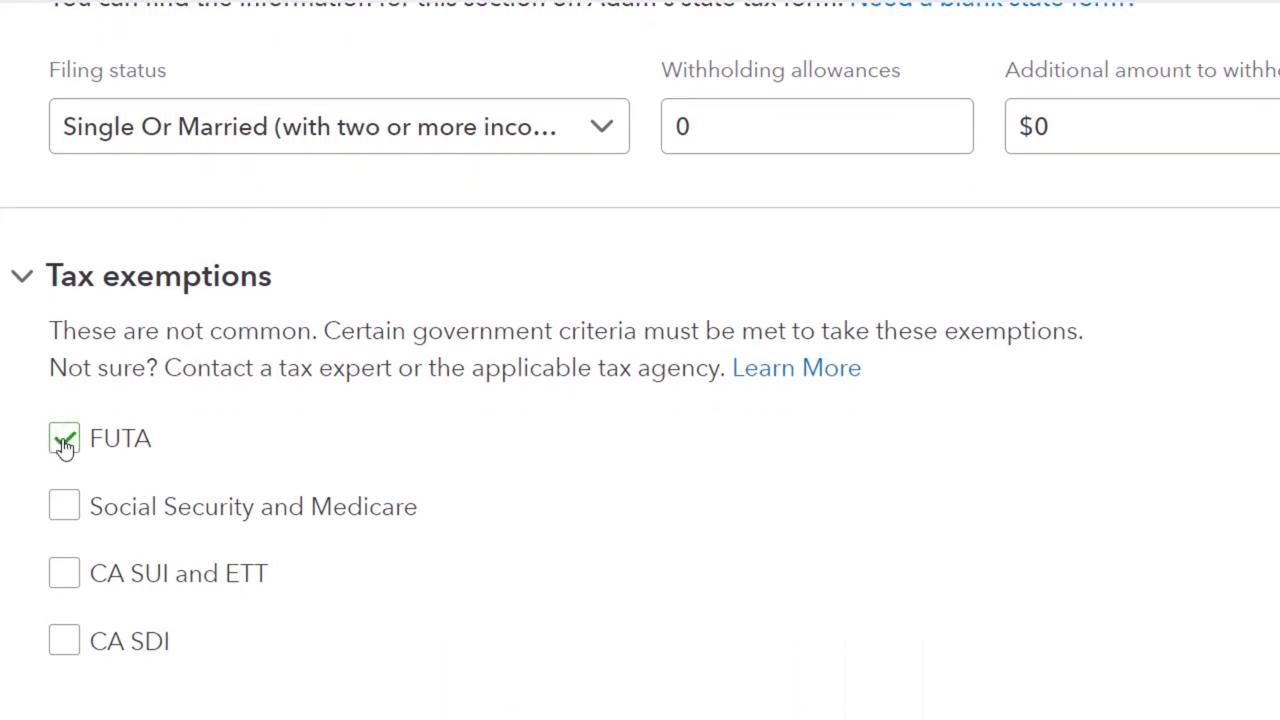
left_click(64, 574)
left_click(64, 643)
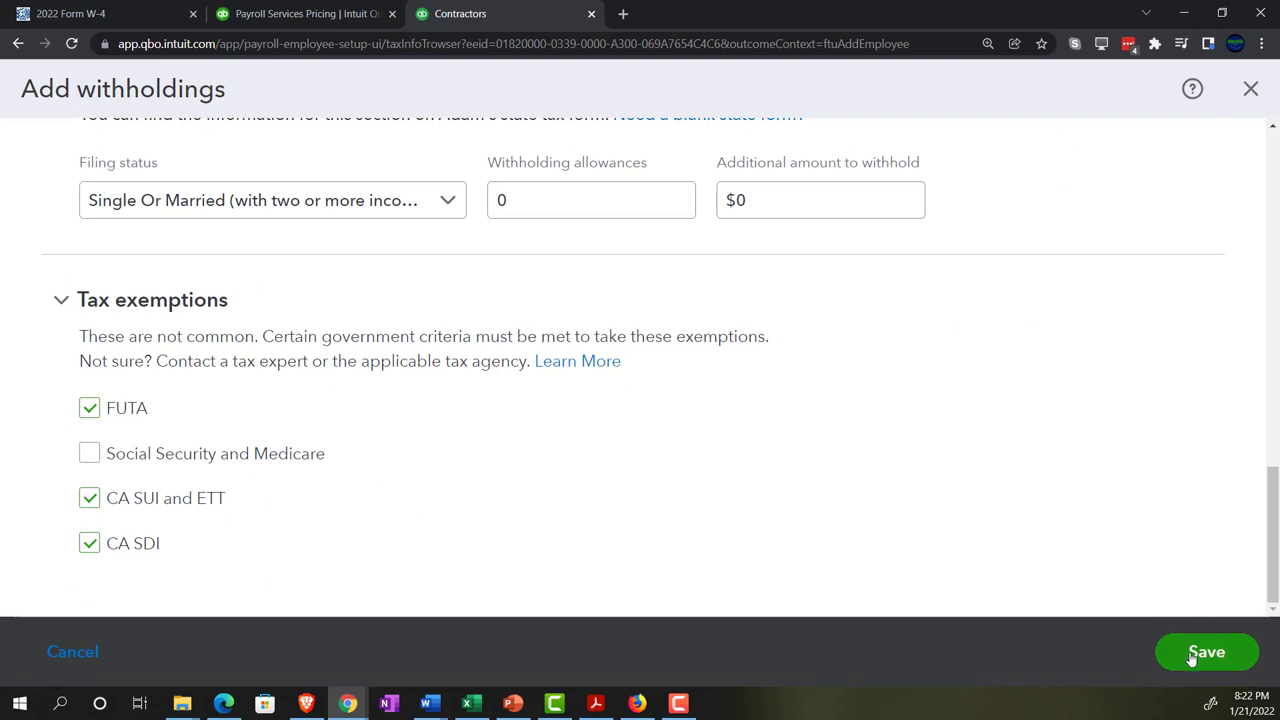
left_click(1192, 653)
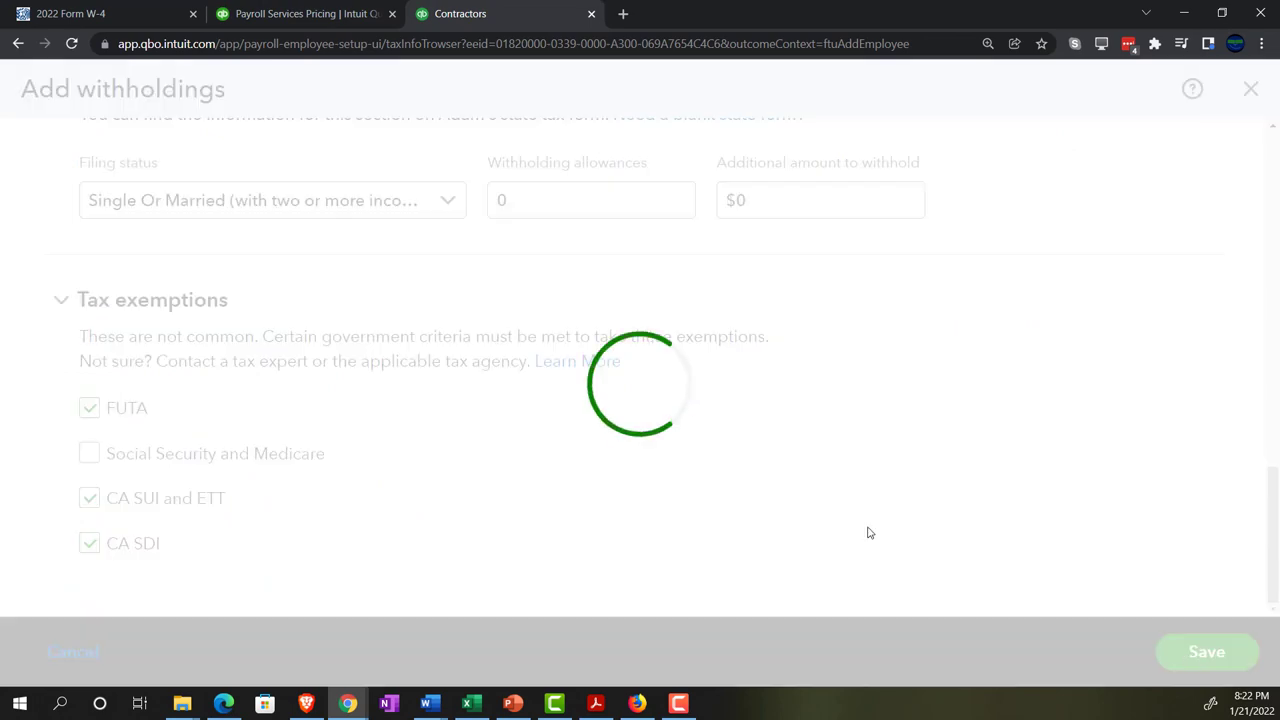
Step: Enter the employee's birth date as 02/21/1998
scroll(690, 479, "down", 1)
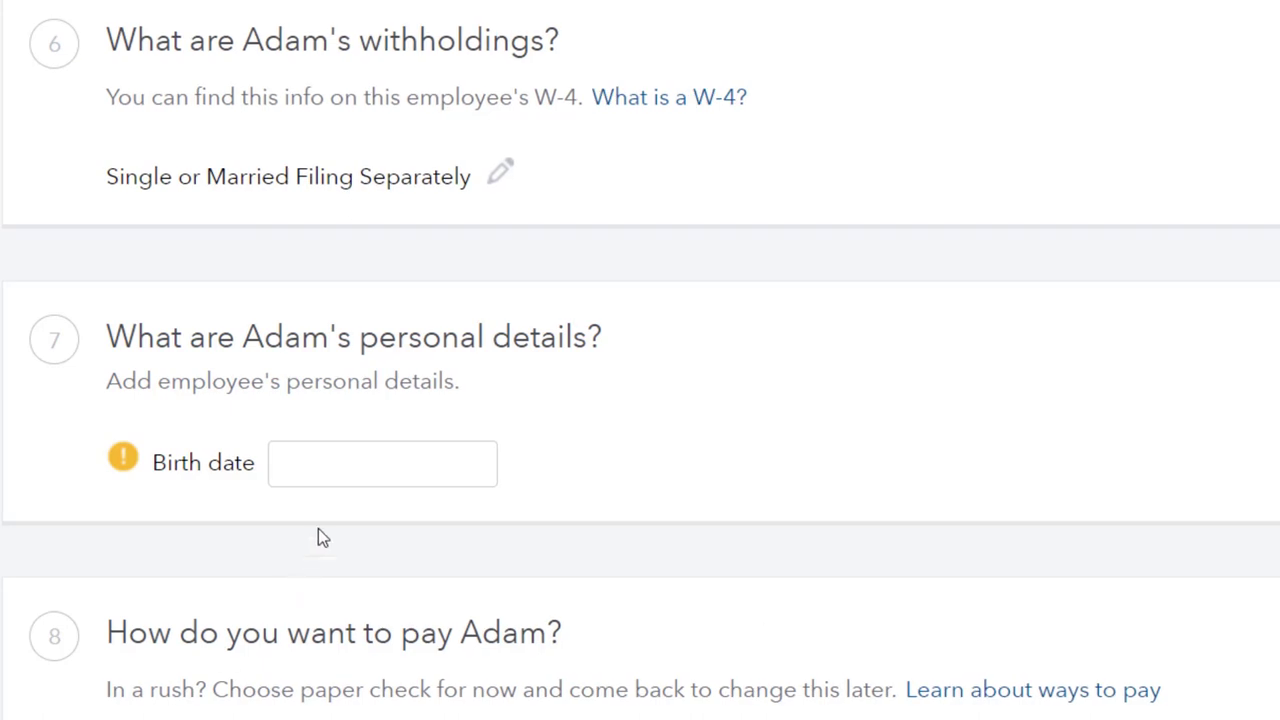
left_click(326, 462)
type("02")
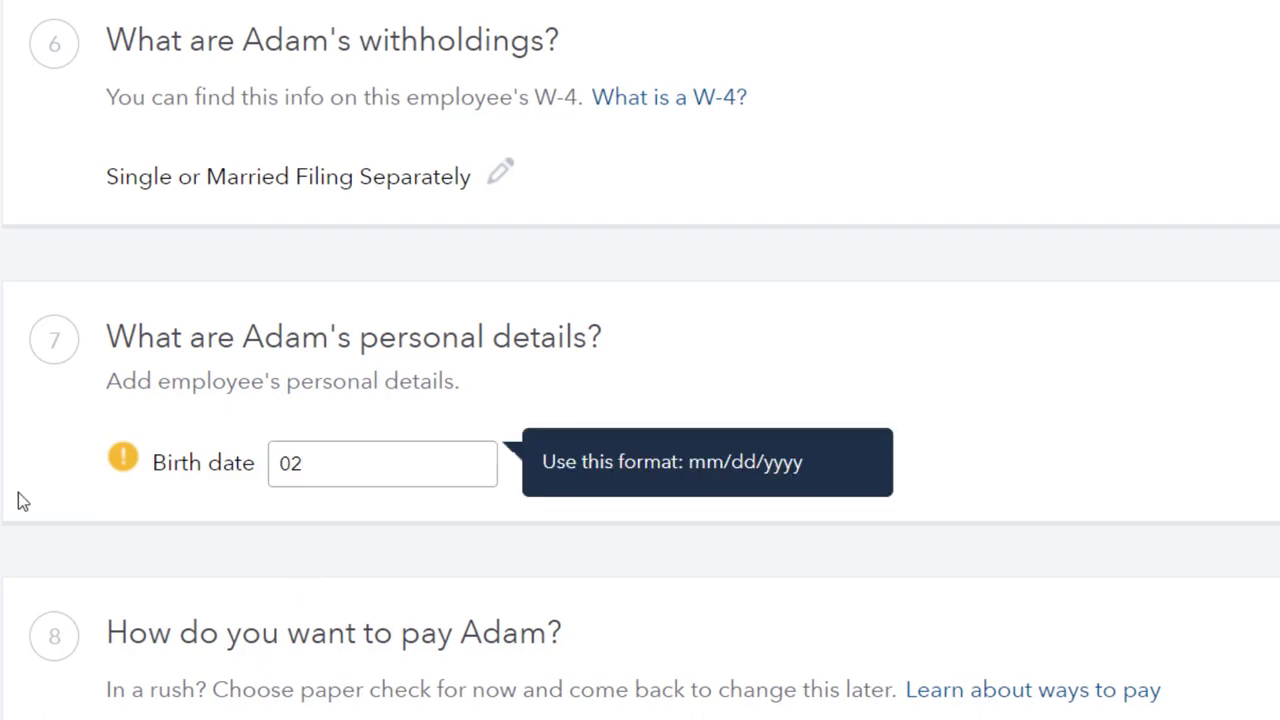
type("211998")
key("Tab")
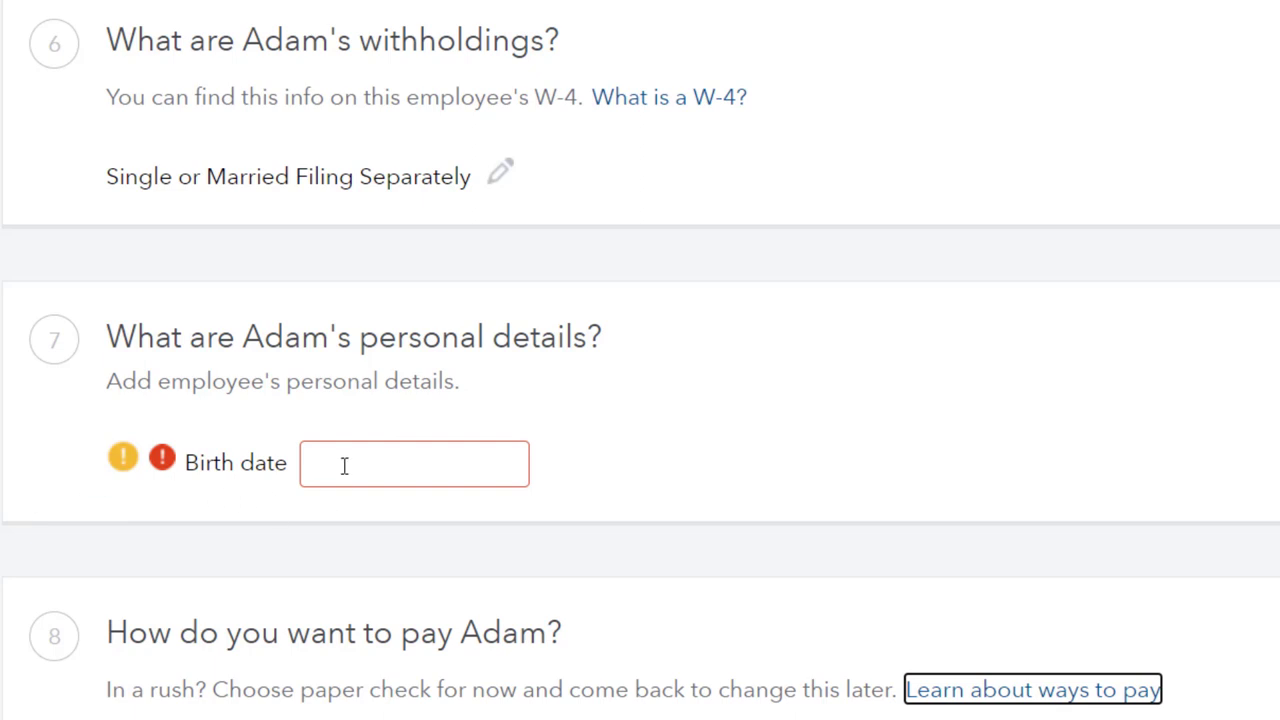
left_click(343, 465)
type("02/21")
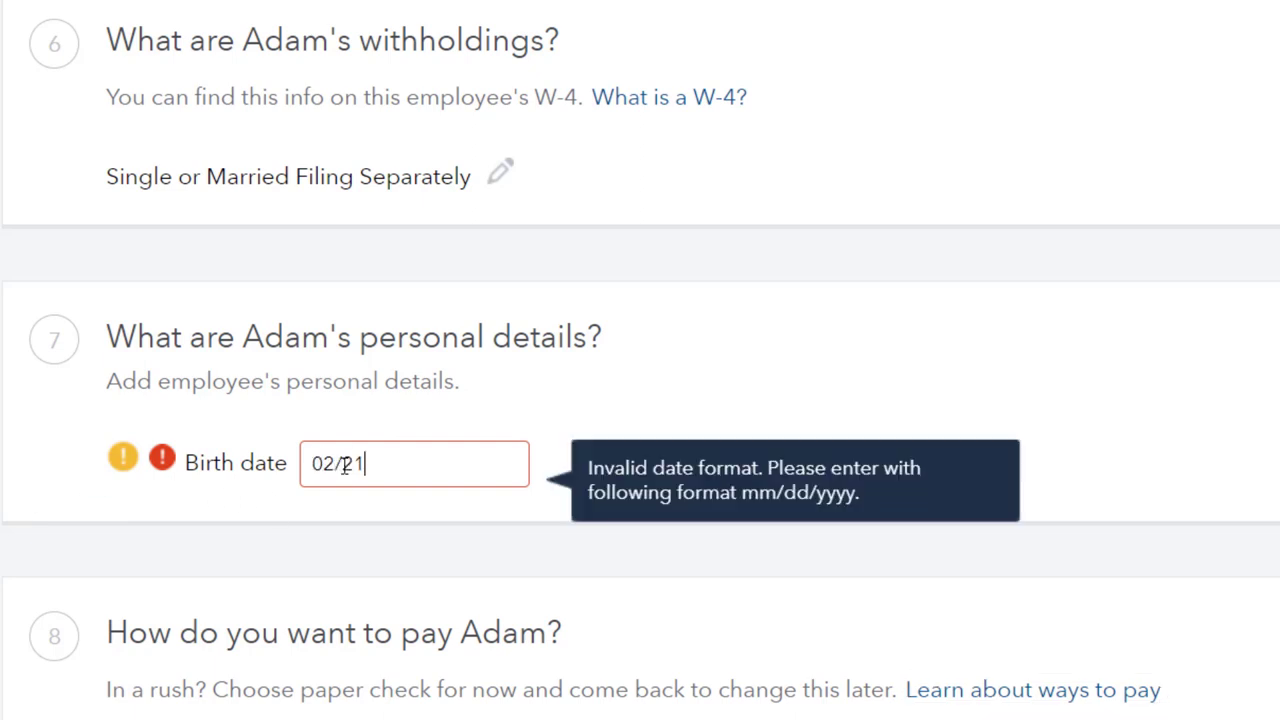
type("/1998")
key("Tab")
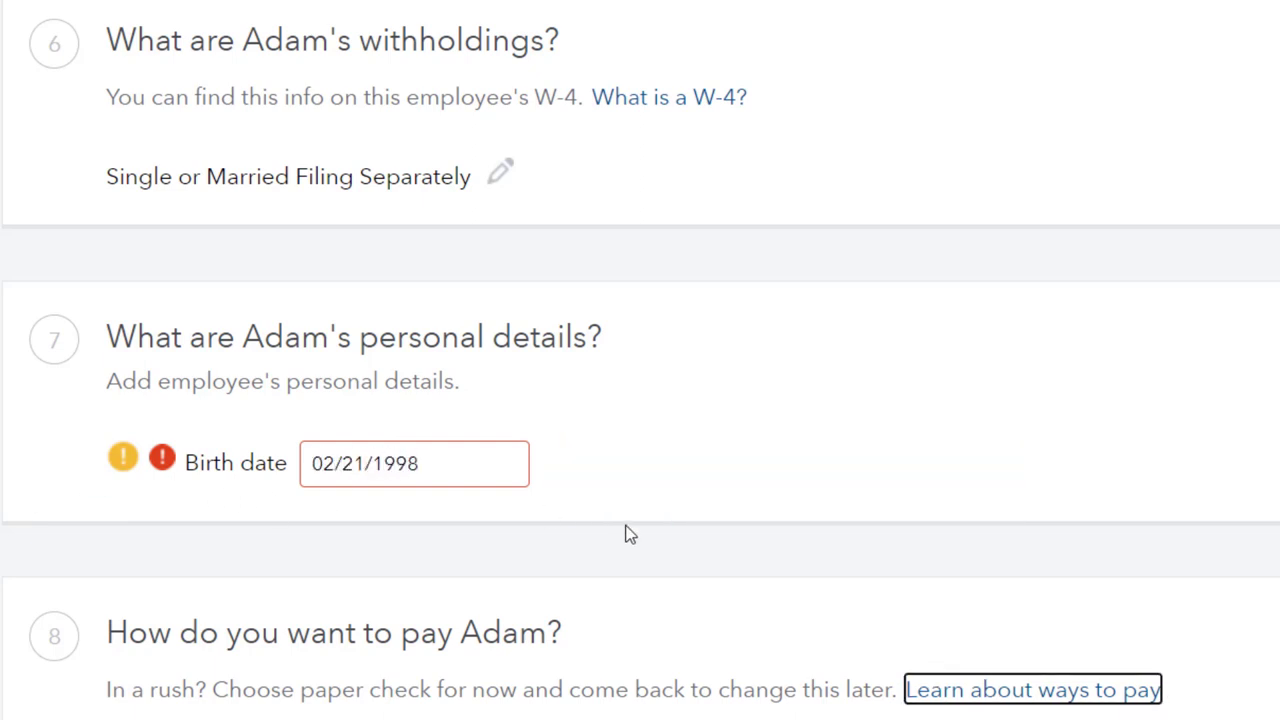
scroll(630, 535, "down", 1)
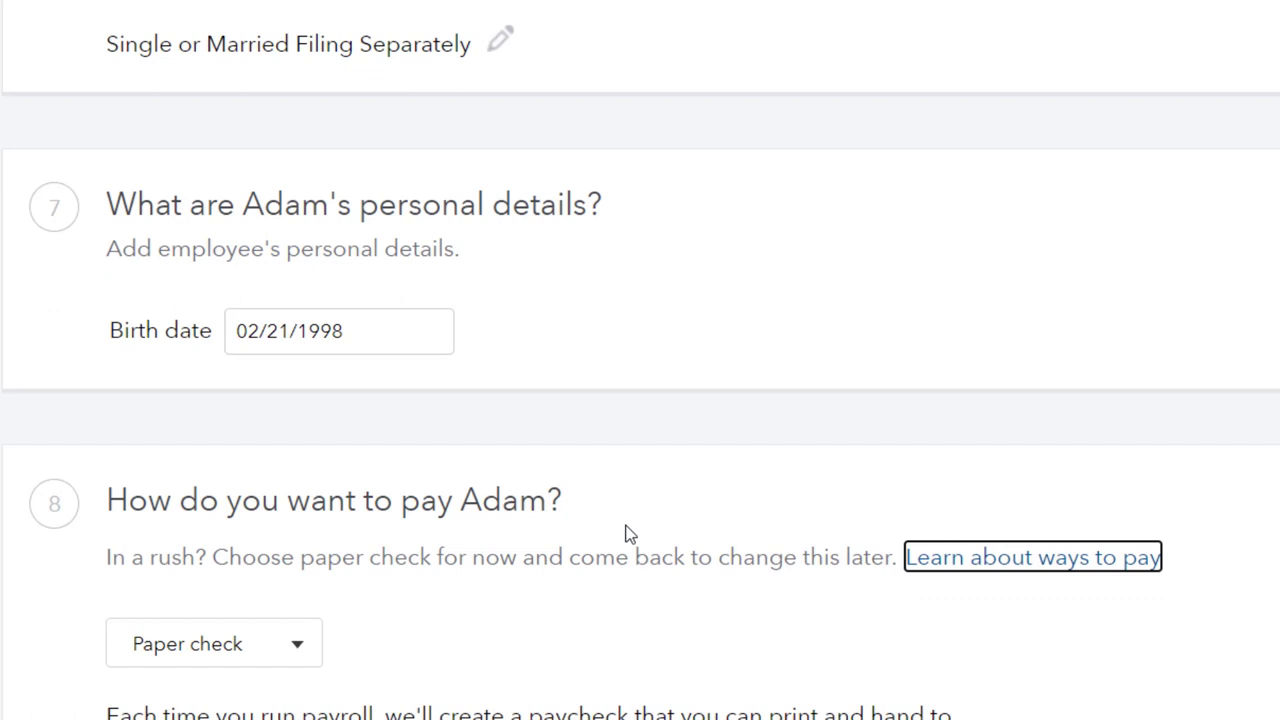
Step: Correct the birth year to 1988 and save the employee with Paper check
left_click(331, 331)
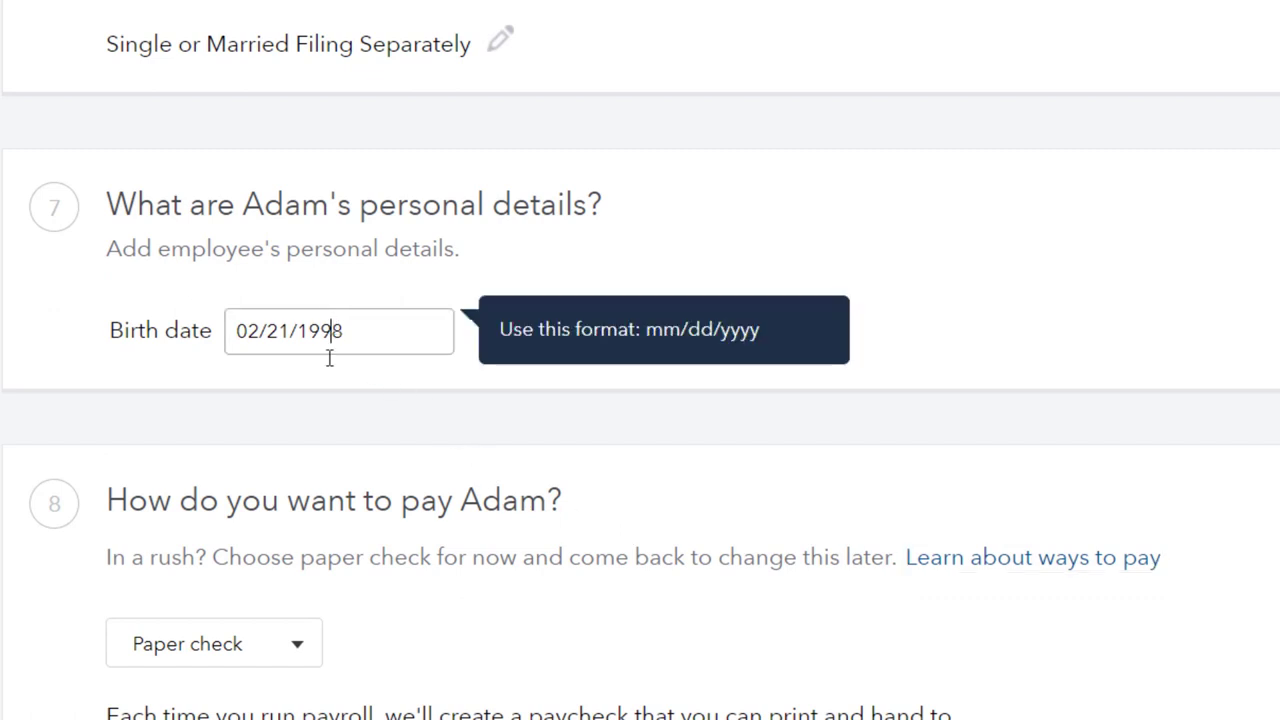
key("BackSpace")
type("8")
key("Tab")
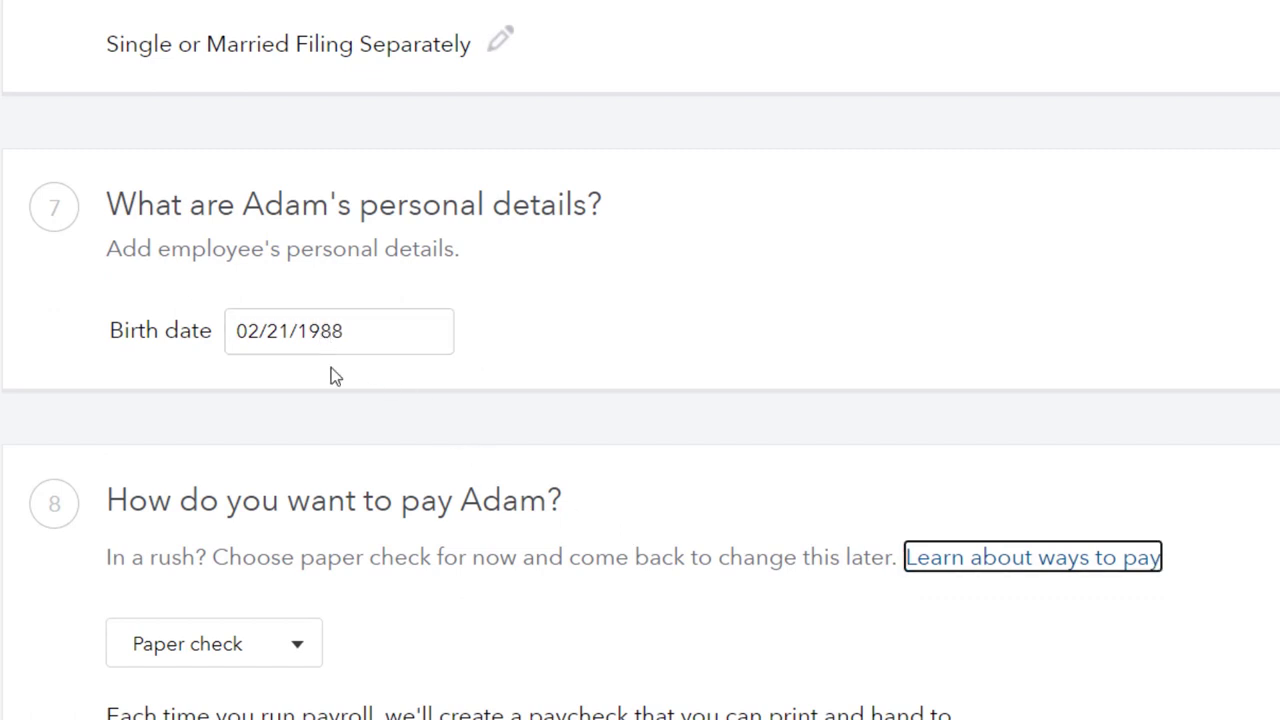
left_click(429, 521)
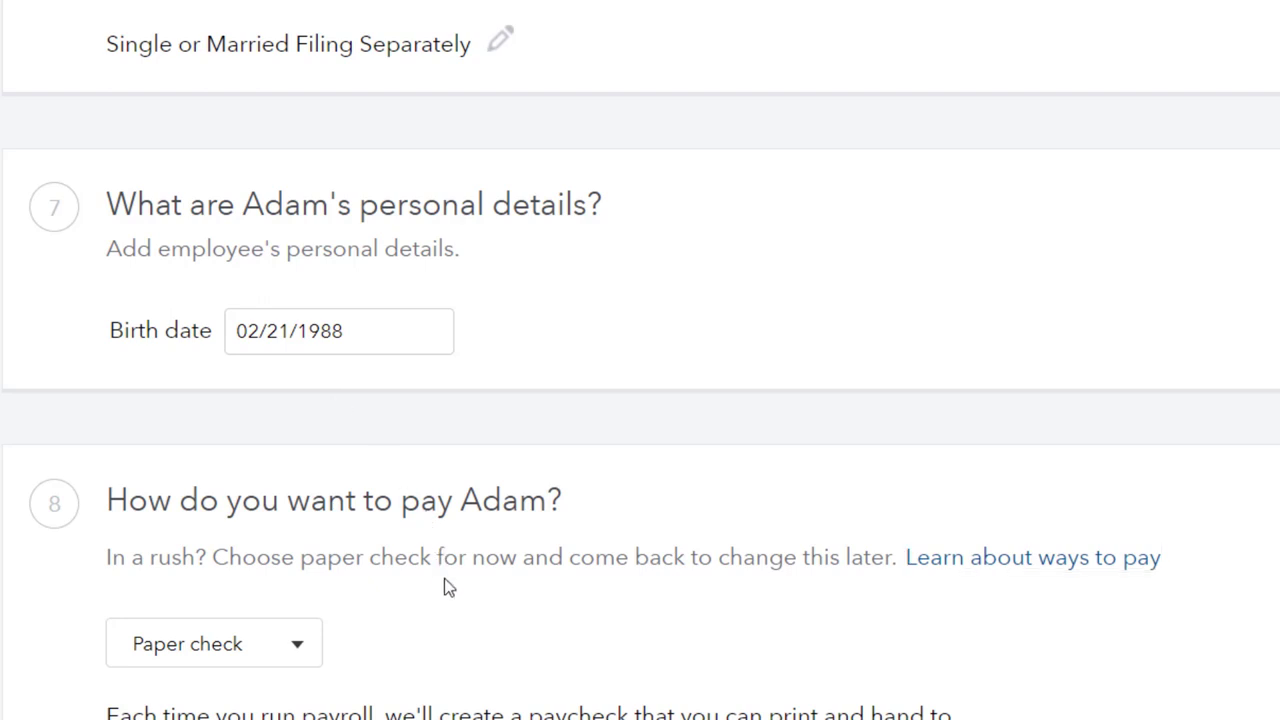
scroll(449, 600, "down", 1)
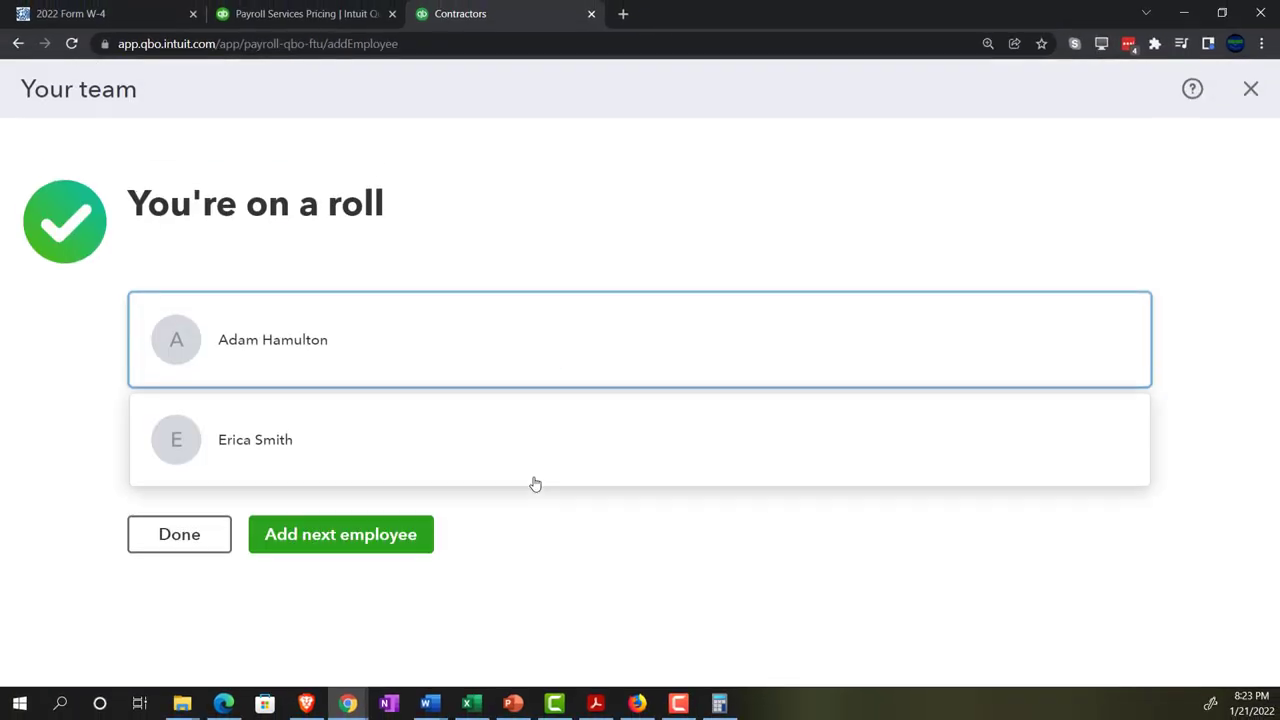
Step: Choose Done on the 'You're on a roll' page to return to the Payroll overview
left_click(188, 535)
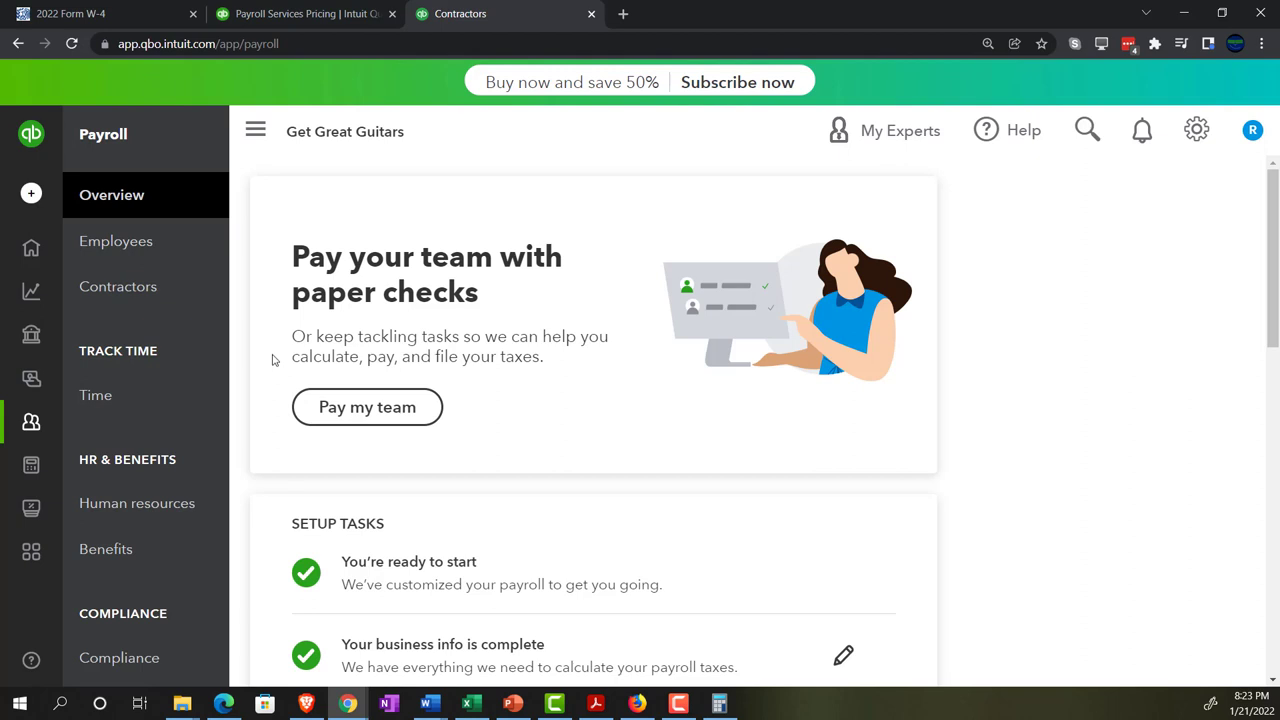
scroll(272, 360, "down", 2)
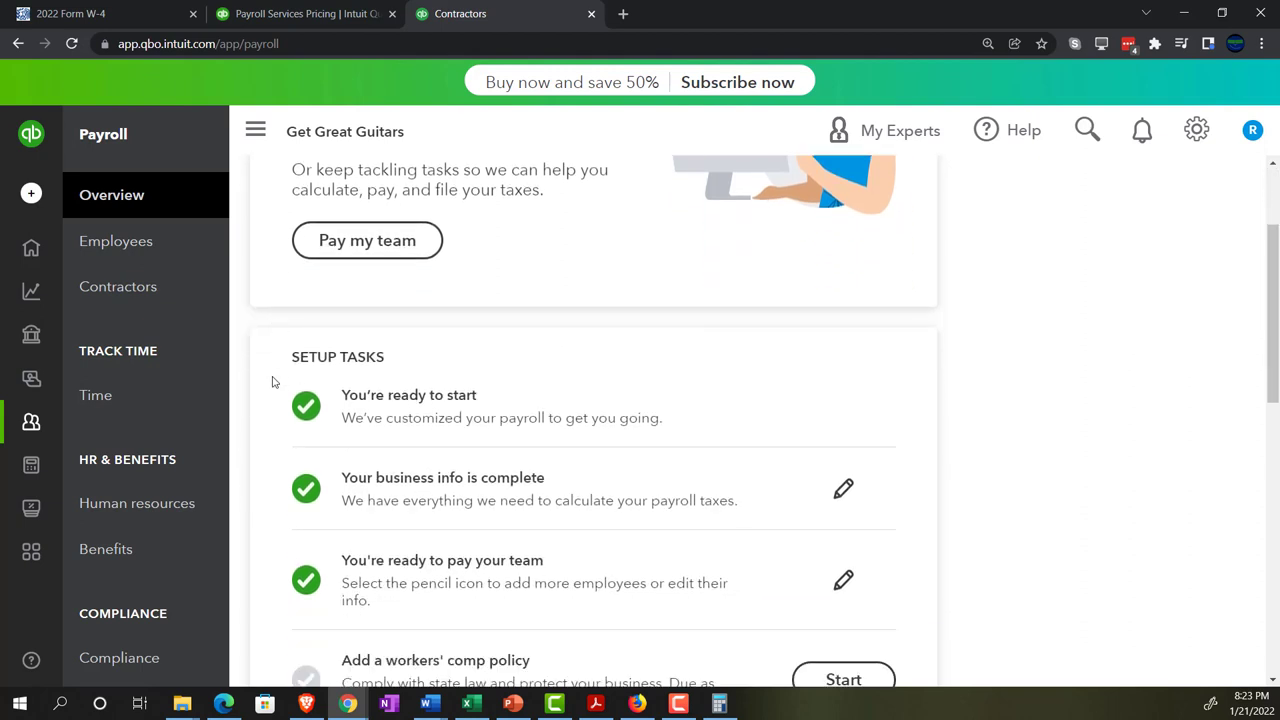
scroll(284, 374, "down", 1)
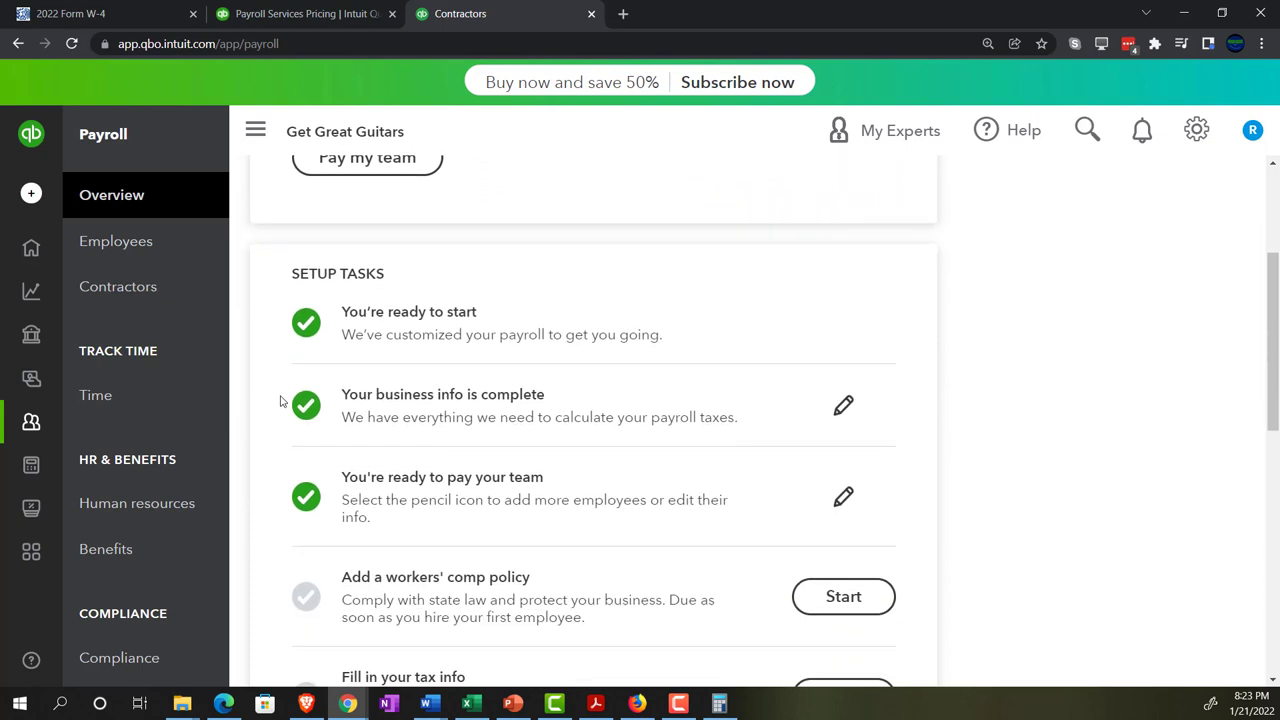
scroll(282, 405, "down", 1)
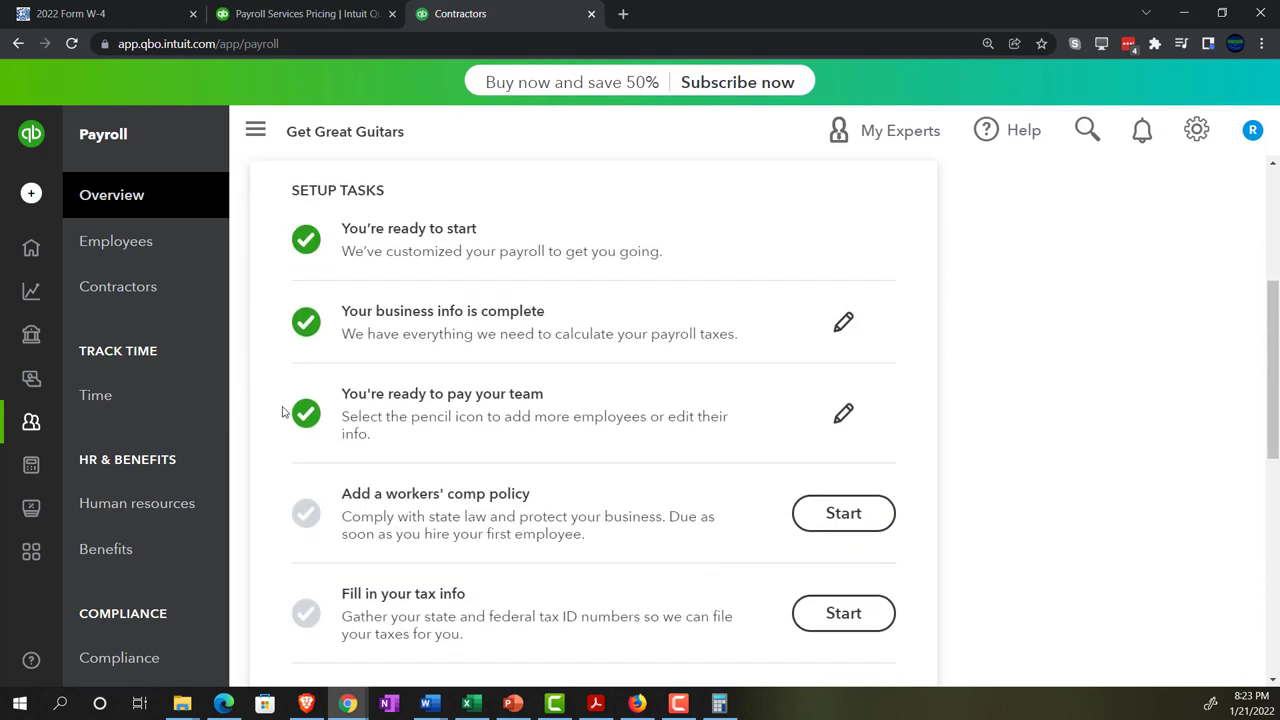
scroll(283, 418, "down", 1)
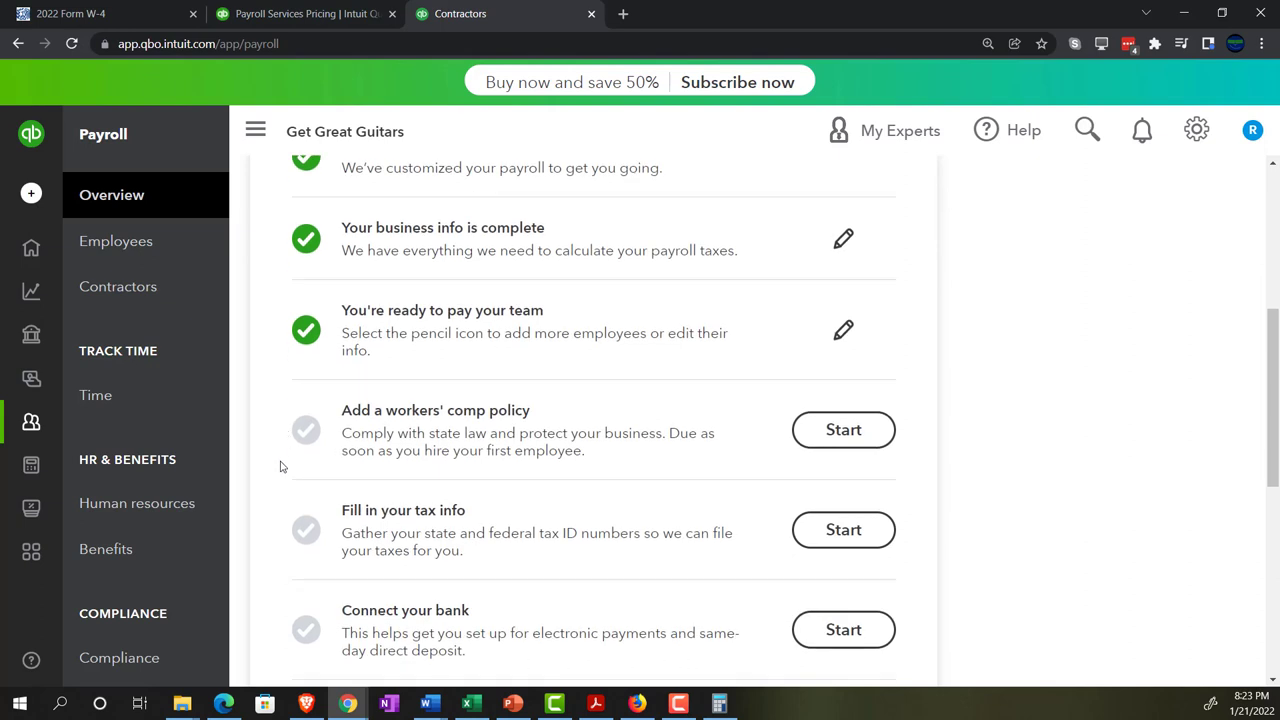
scroll(279, 482, "down", 1)
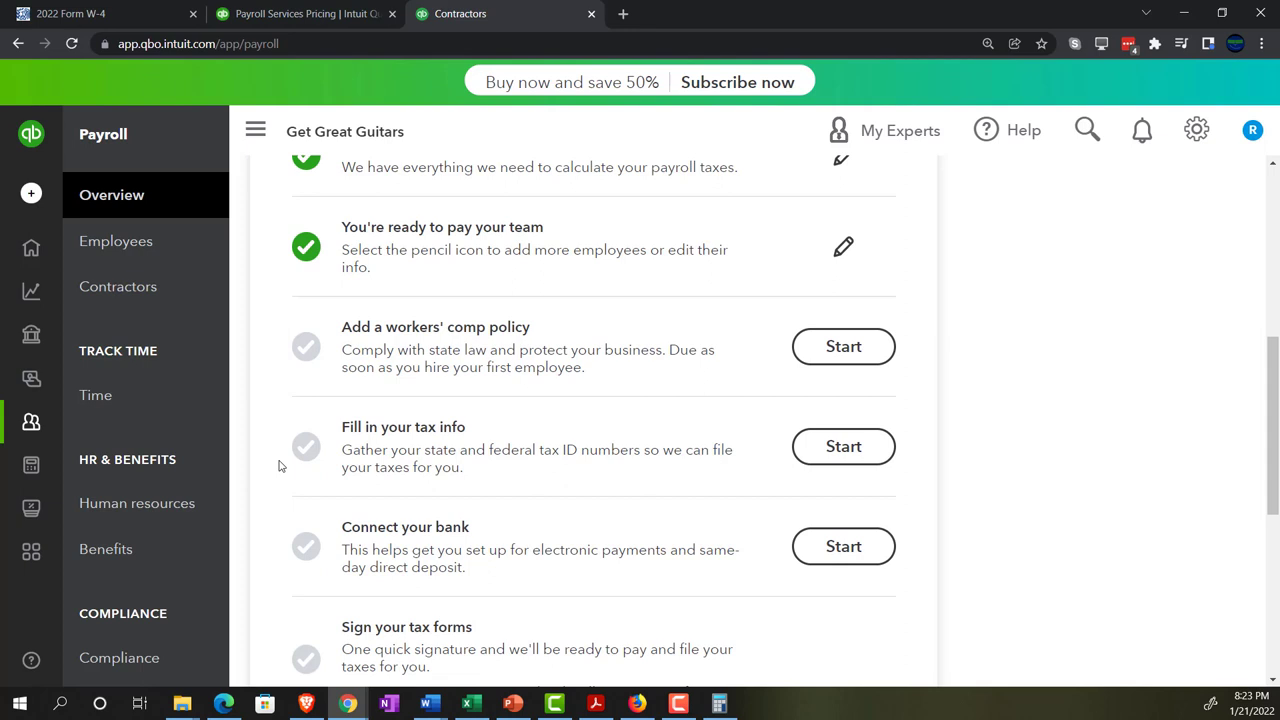
scroll(280, 466, "down", 1)
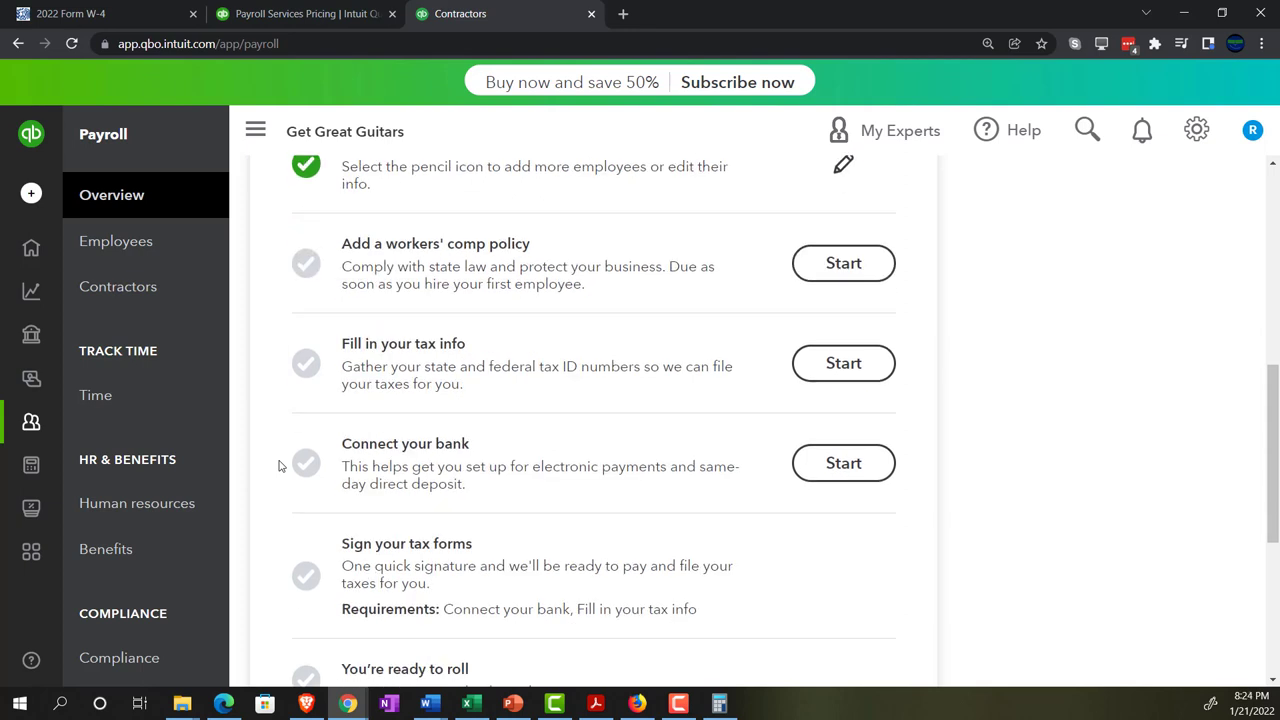
scroll(280, 466, "down", 1)
scroll(280, 466, "up", 7)
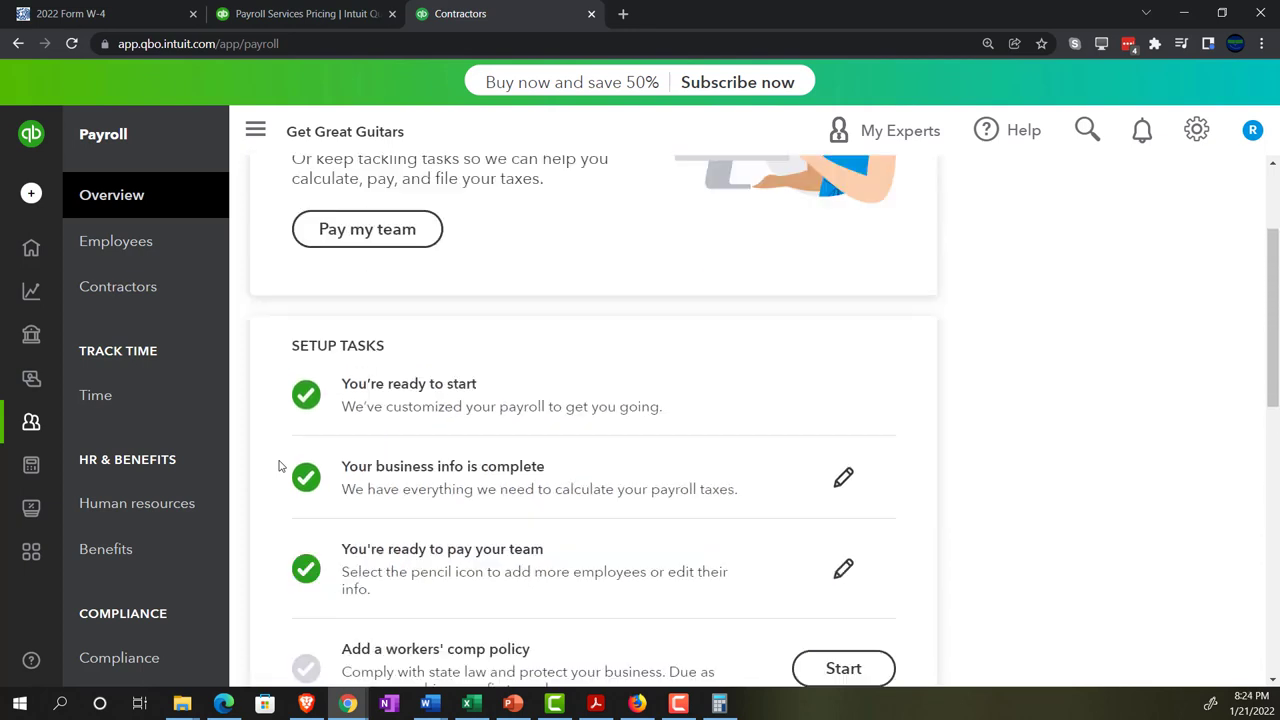
scroll(280, 466, "up", 1)
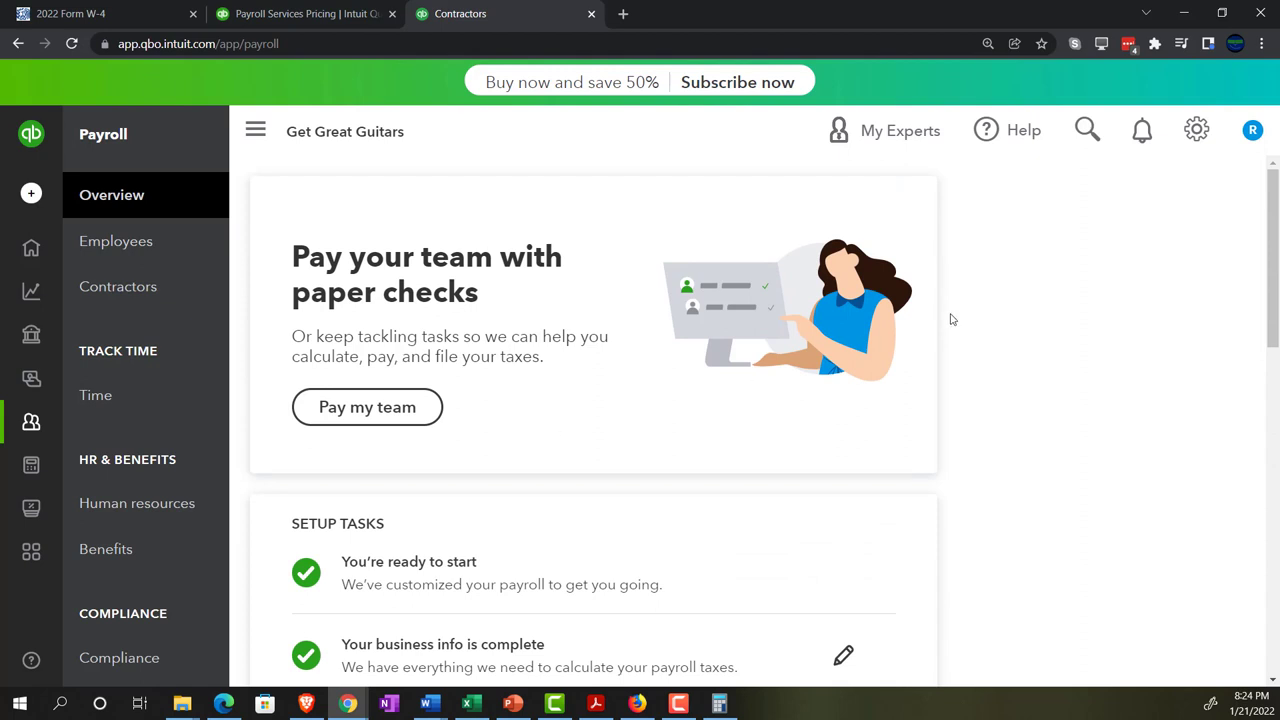
Step: Switch to Accountant view from the gear menu and review the Payroll setup checklist
left_click(1195, 138)
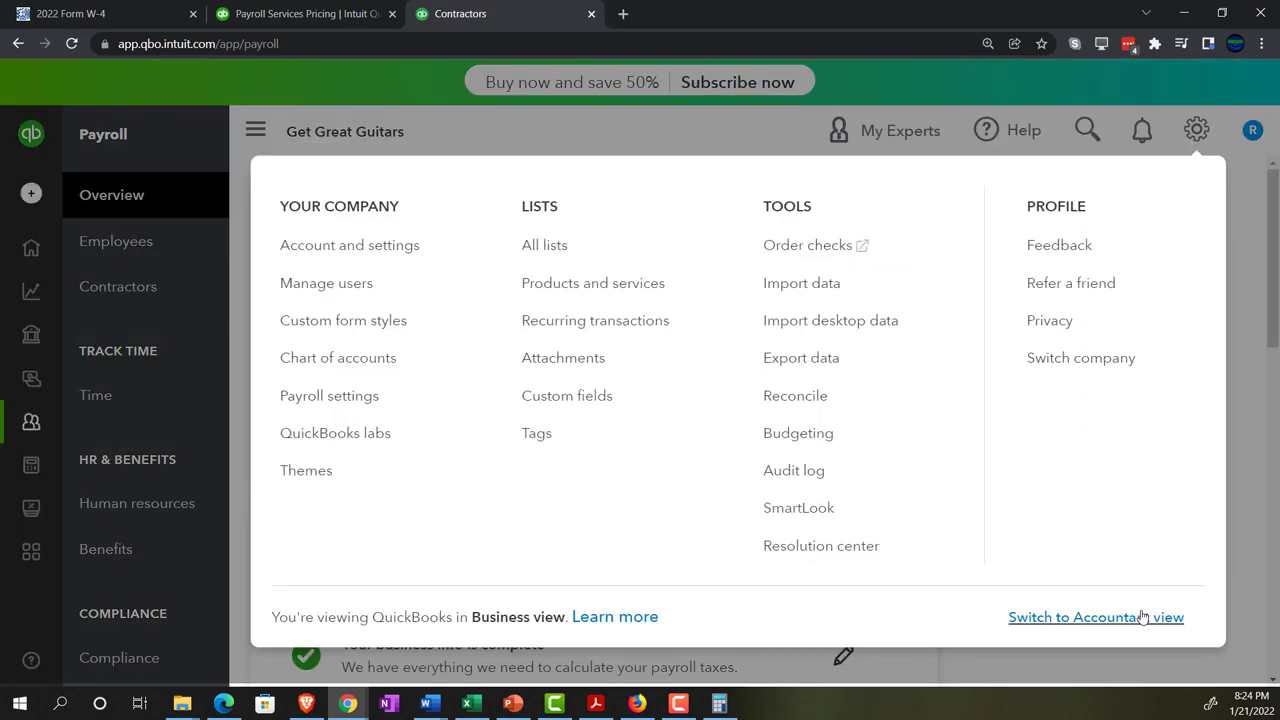
left_click(1140, 617)
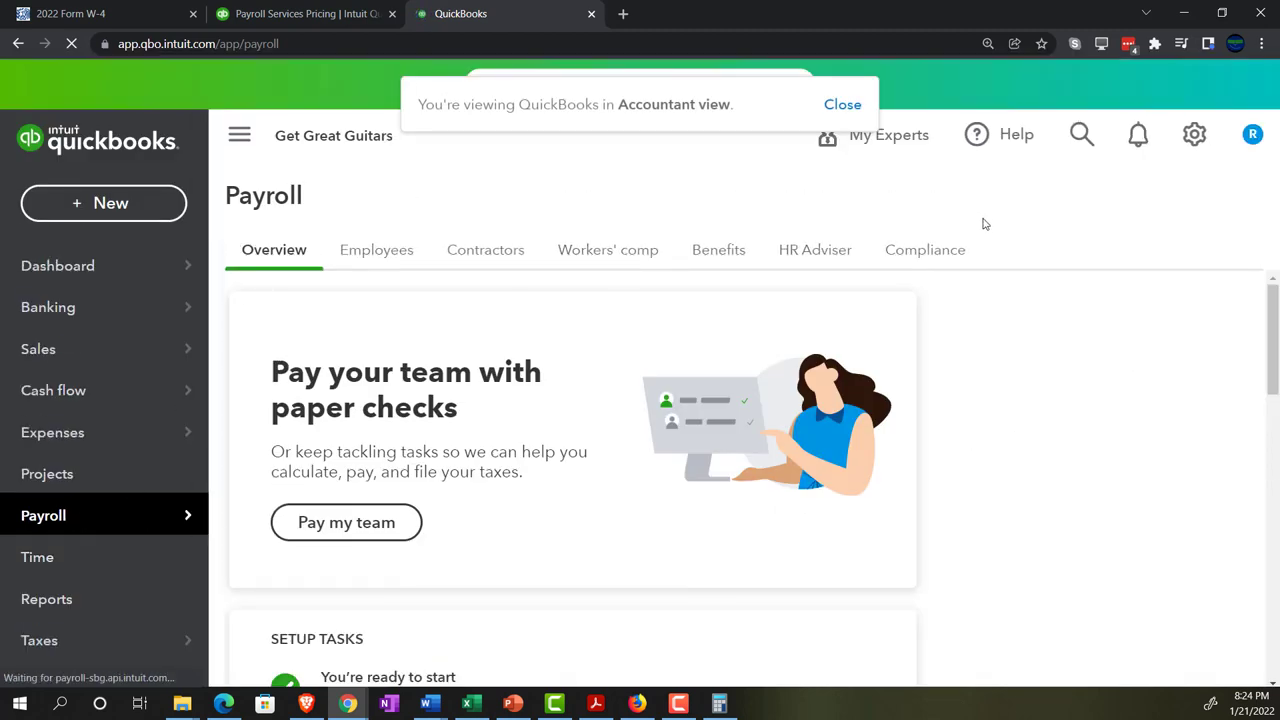
scroll(404, 405, "down", 2)
scroll(404, 405, "down", 5)
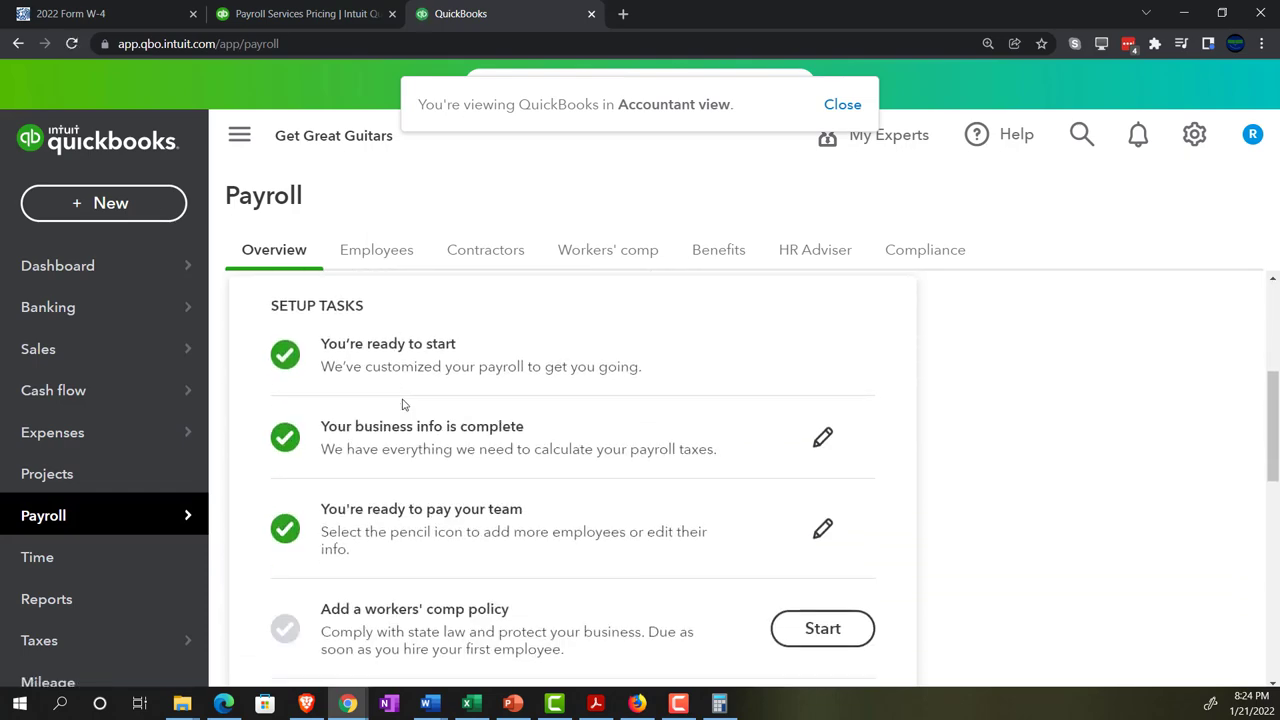
scroll(404, 405, "down", 3)
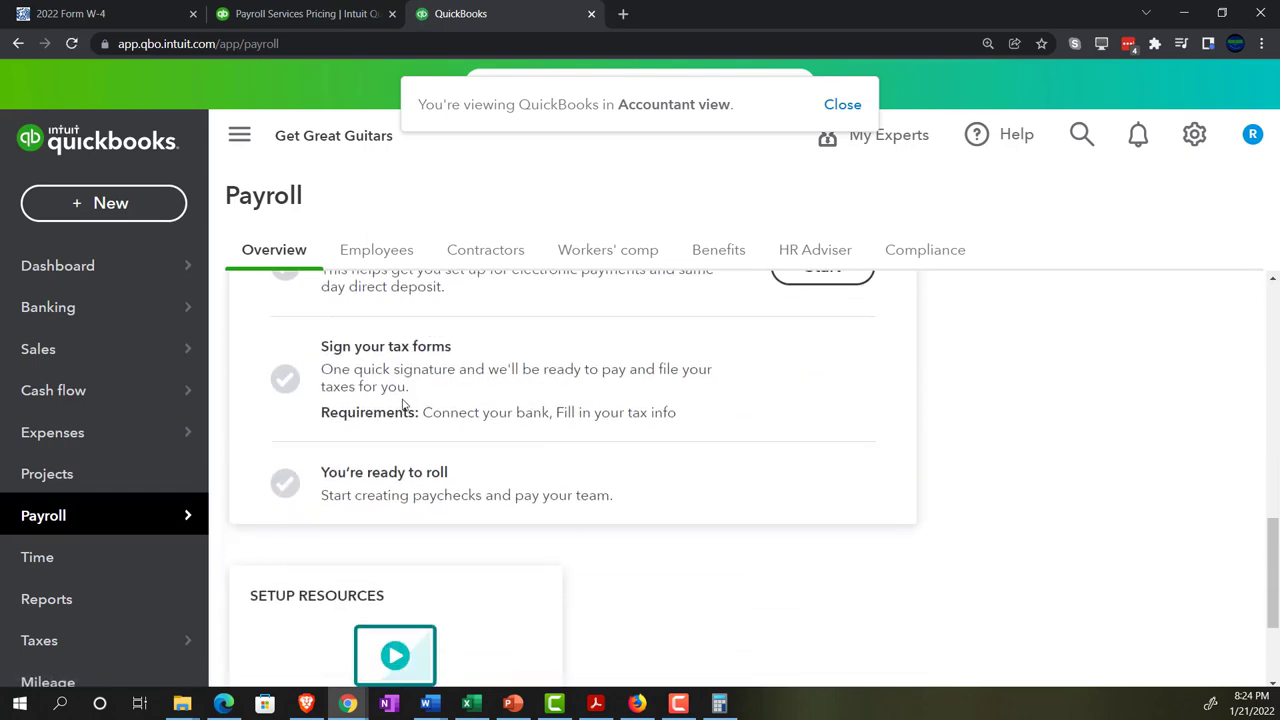
scroll(404, 405, "up", 10)
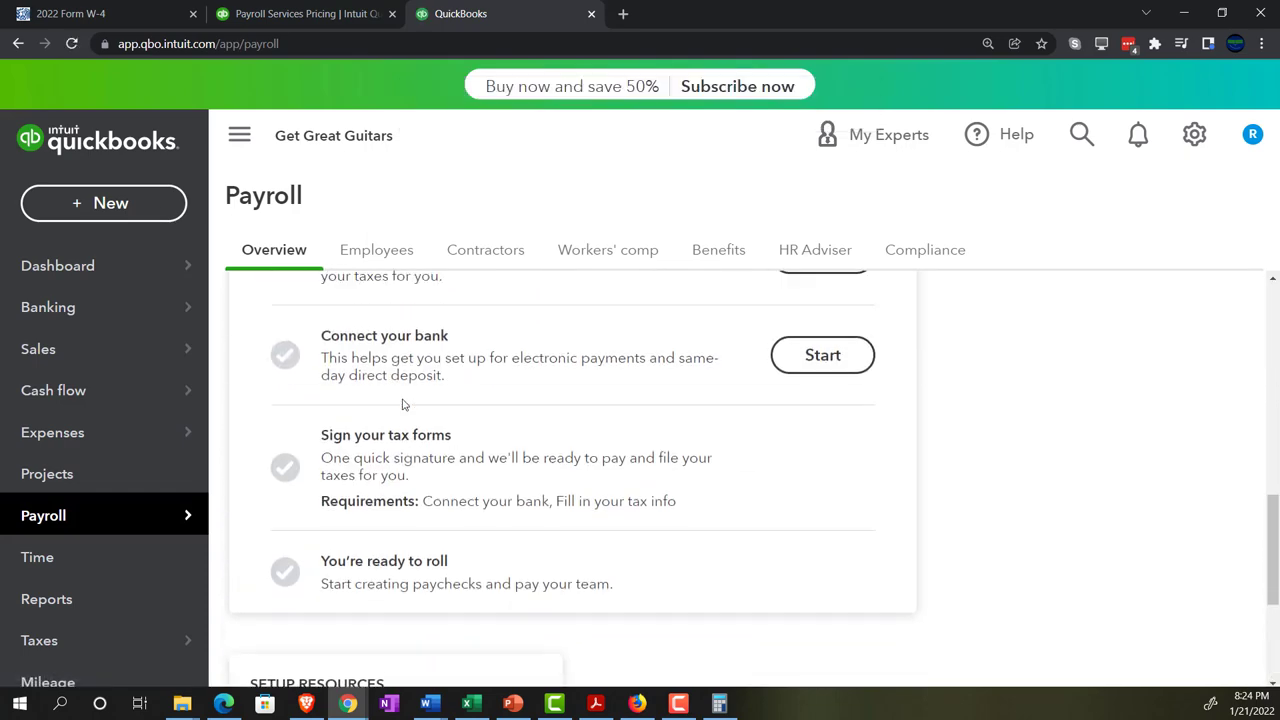
Step: Confirm both employees are active and paid by check, then view the empty Contractors list
left_click(357, 250)
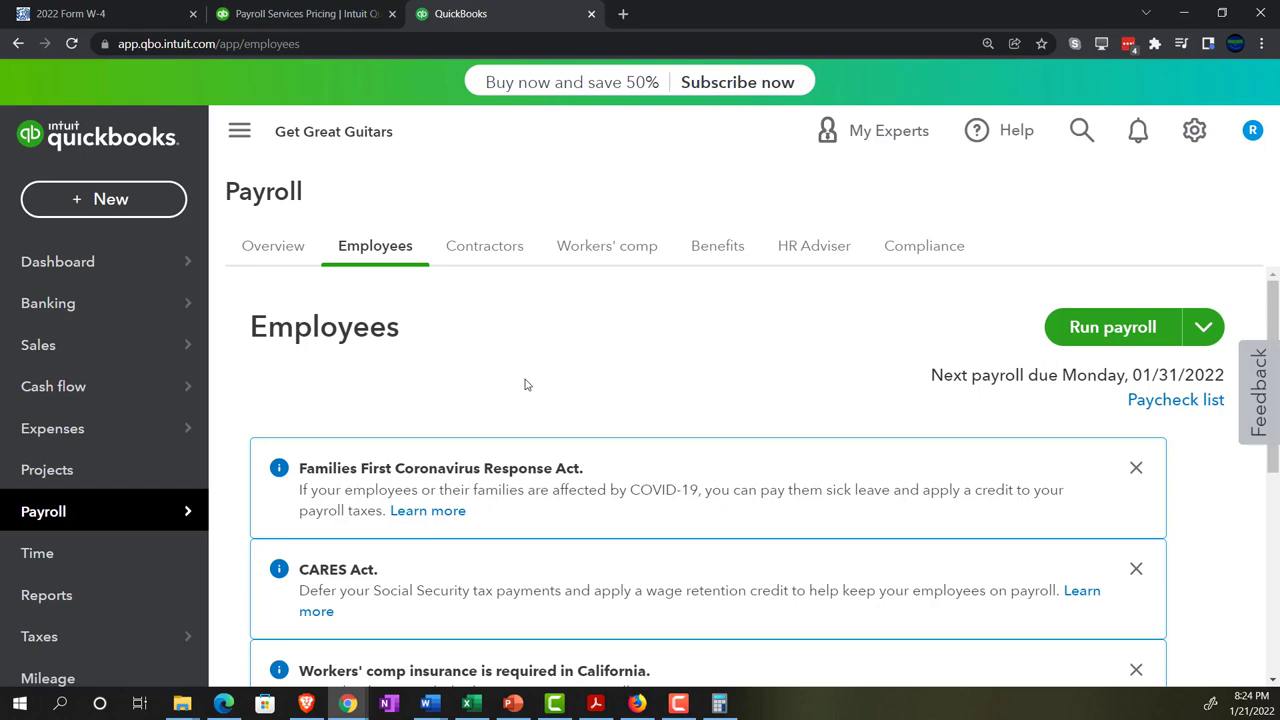
scroll(431, 313, "down", 2)
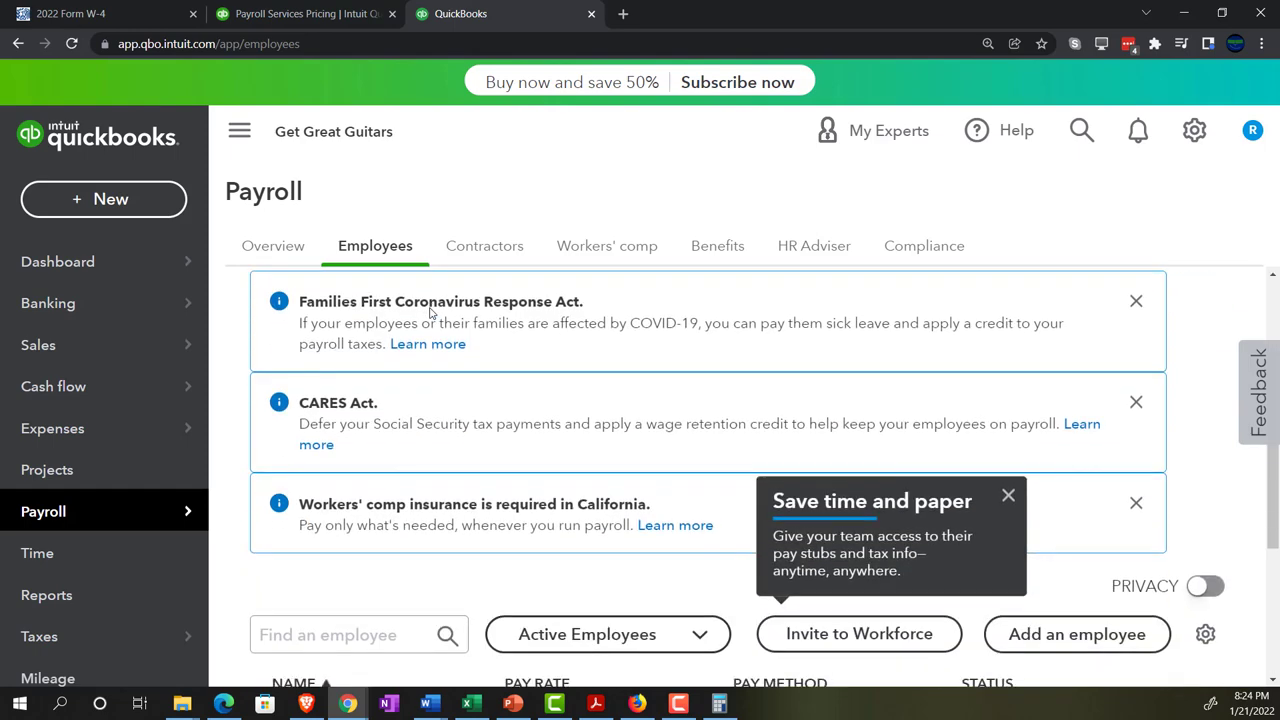
scroll(431, 313, "down", 3)
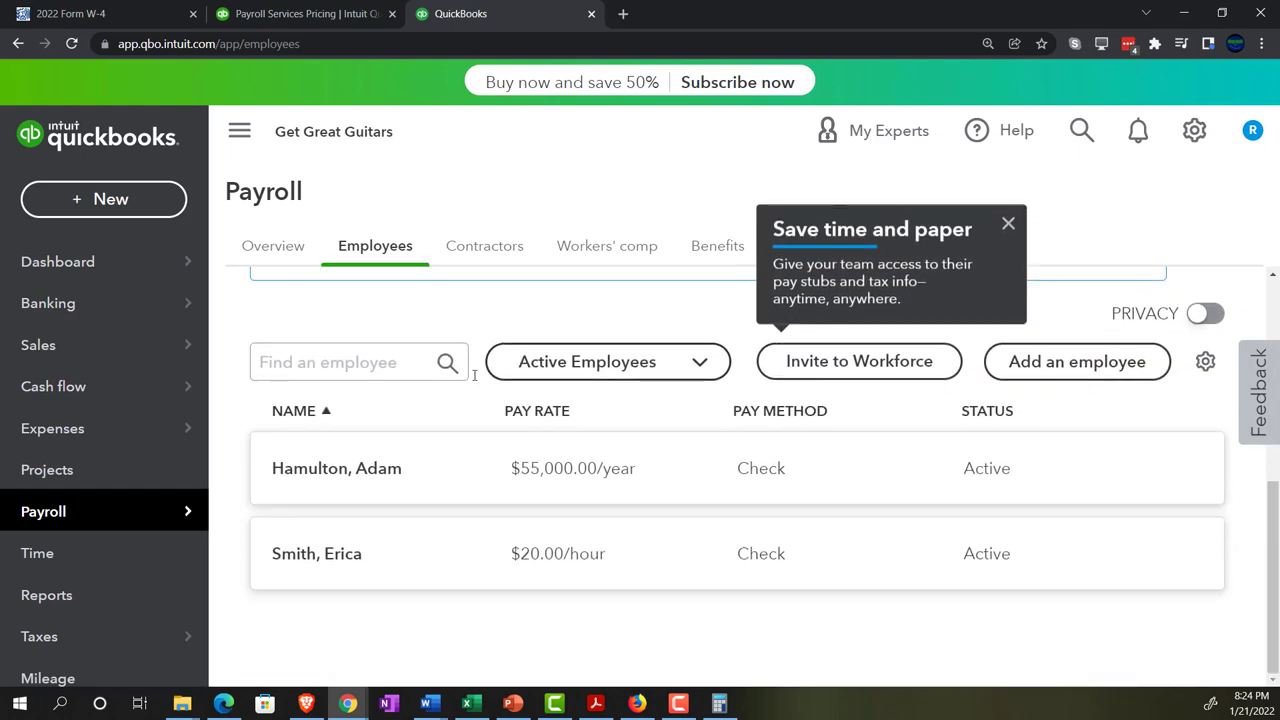
scroll(474, 375, "up", 3)
left_click(486, 251)
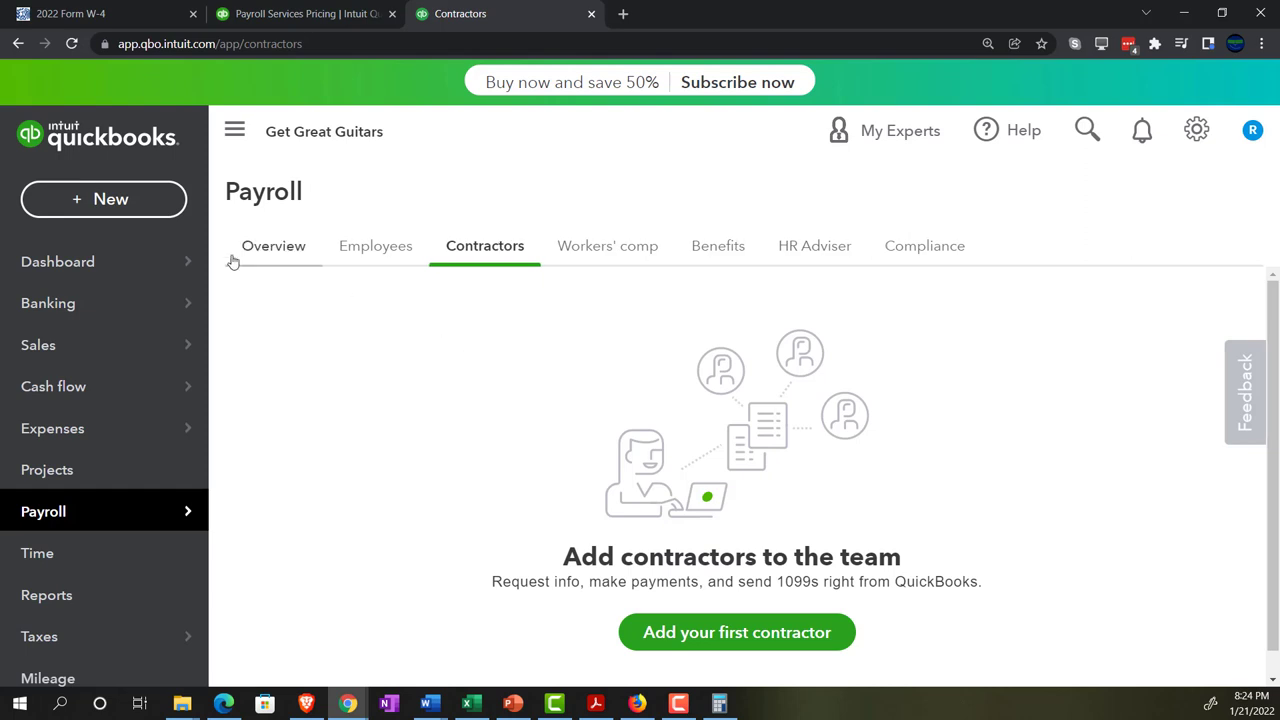
Step: Start a new payroll run via + New, Payroll under Employees
left_click(128, 212)
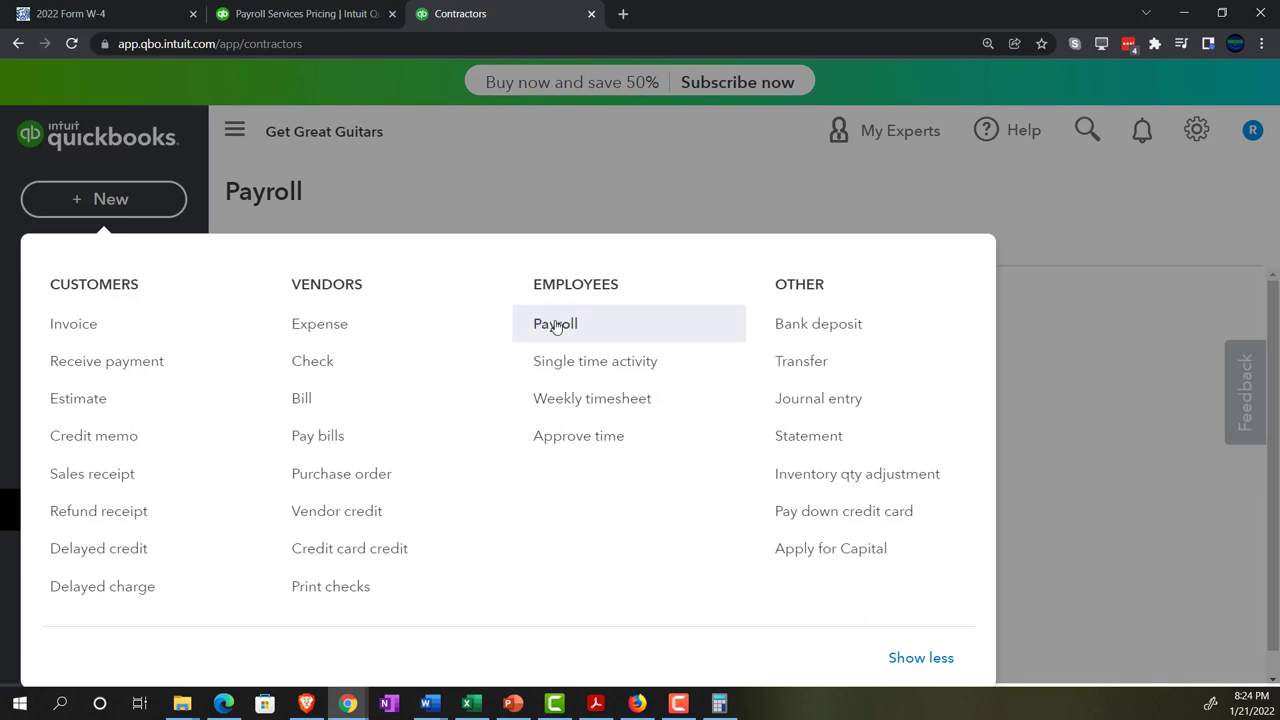
left_click(555, 325)
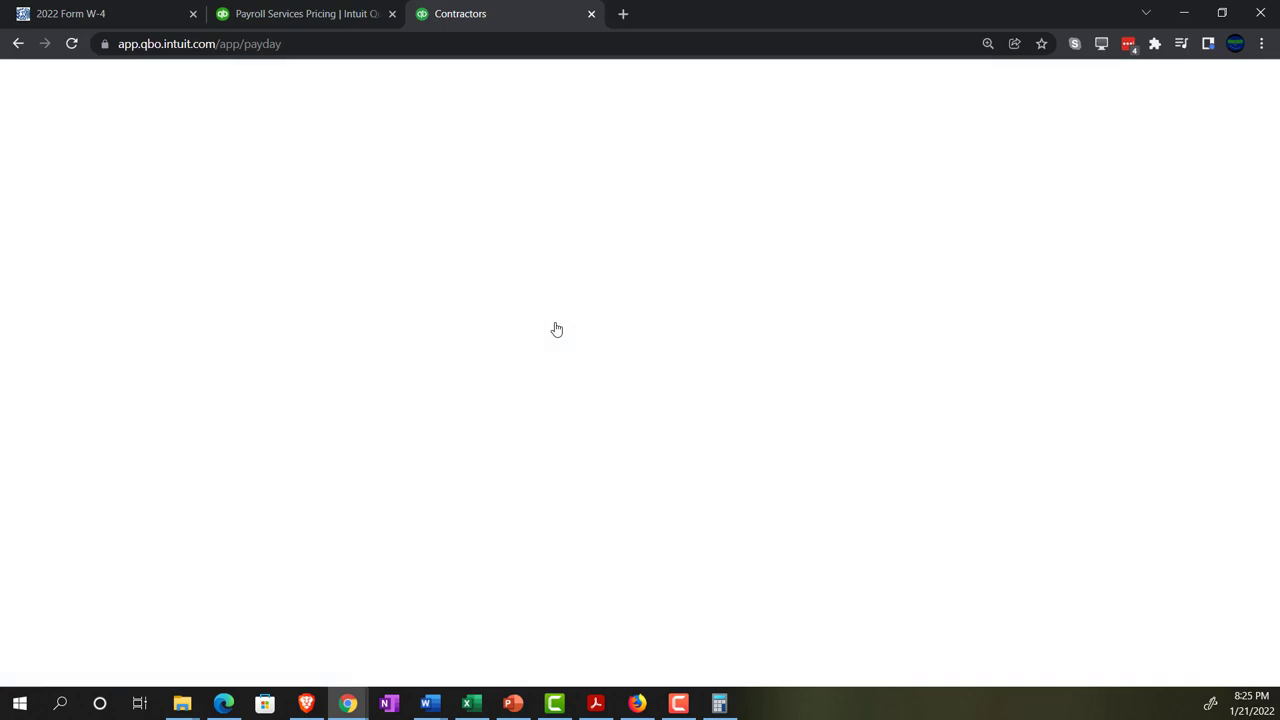